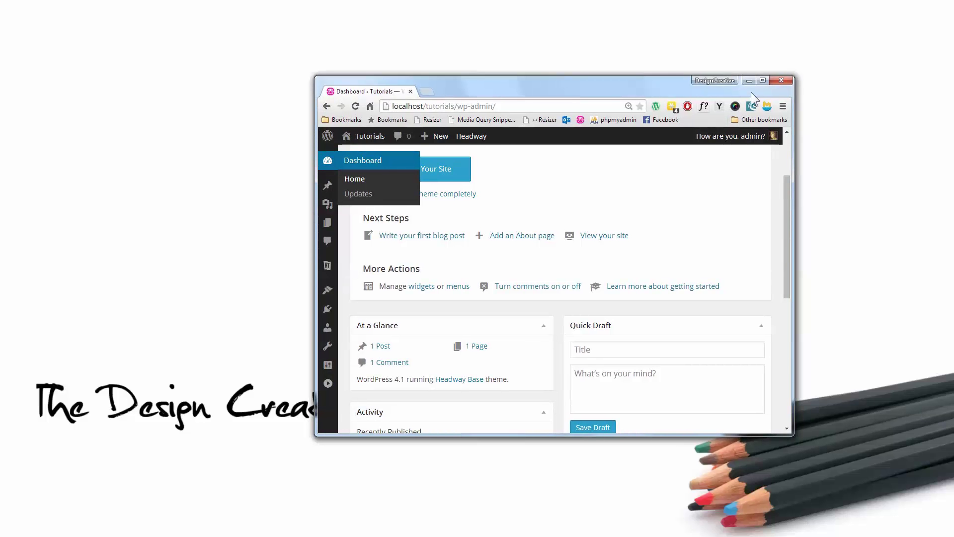
Maximize the browser window and open the Tutorials site's front page from the WordPress dashboard.
{"action": "left_click", "coordinate": [763, 81]}
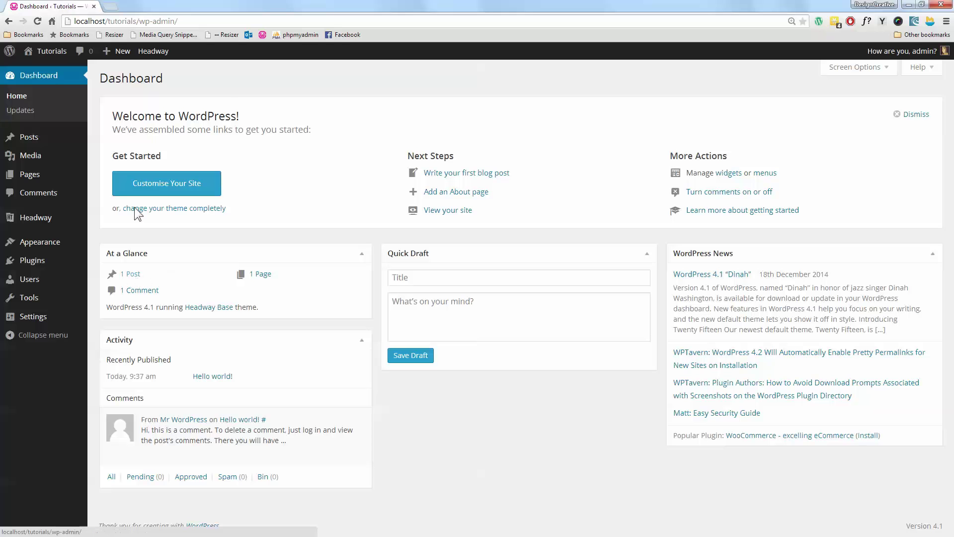
{"action": "mouse_move", "coordinate": [100, 63]}
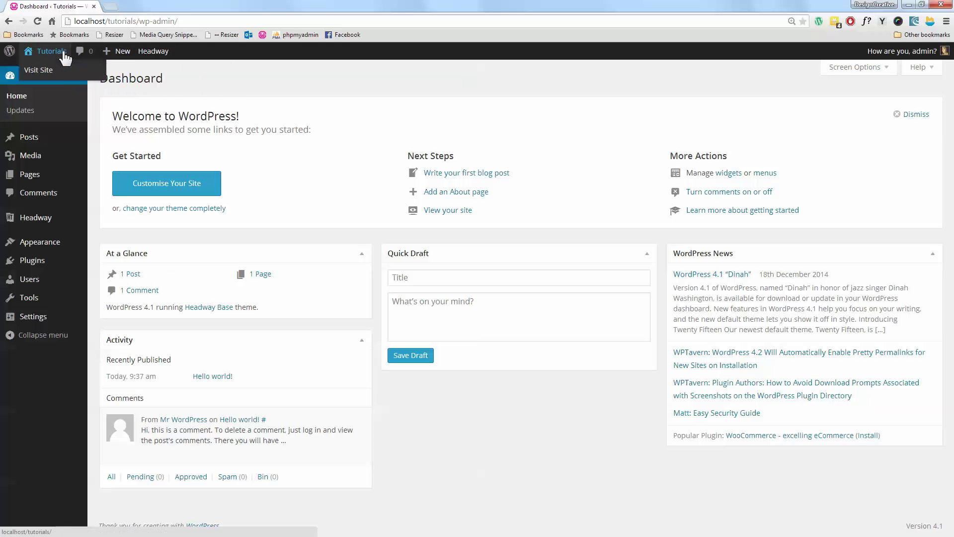
{"action": "left_click", "coordinate": [58, 70]}
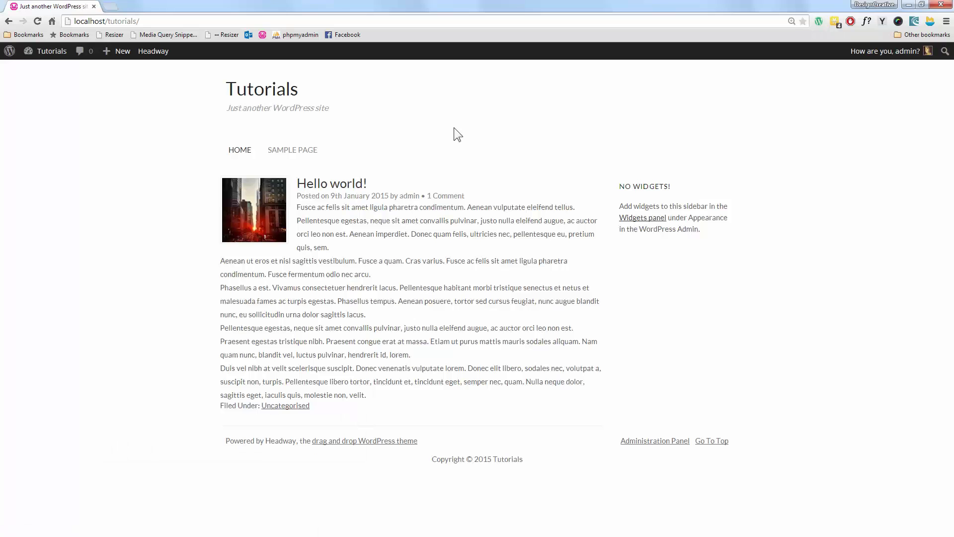
{"action": "mouse_move", "coordinate": [426, 207]}
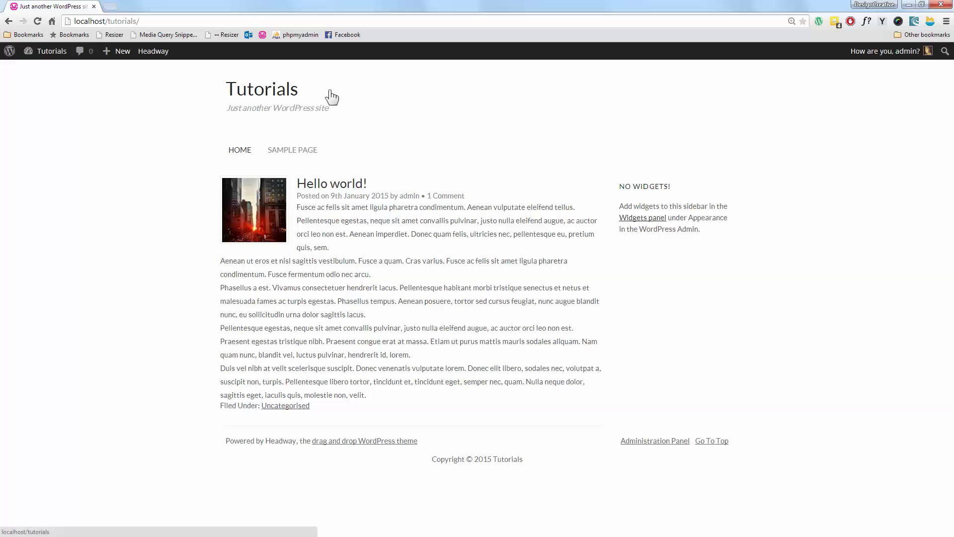
{"action": "mouse_move", "coordinate": [567, 197]}
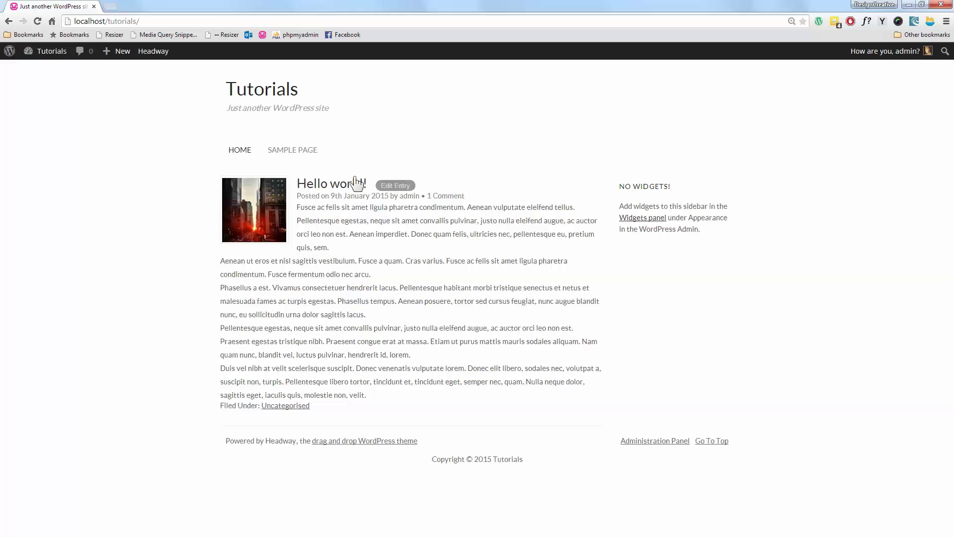
Open the "Hello world!" post and examine its content, comment and reply form.
{"action": "left_click", "coordinate": [344, 187]}
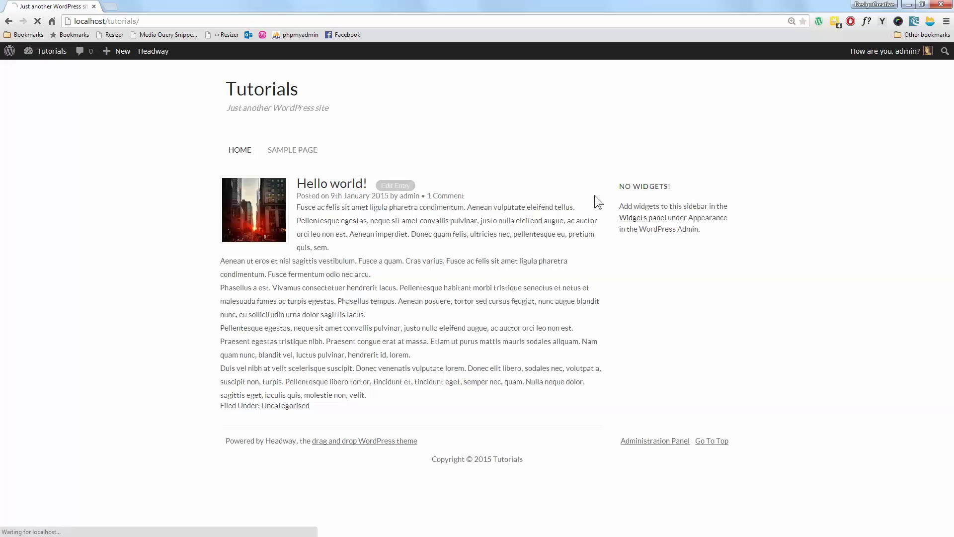
{"action": "scroll", "coordinate": [427, 184], "scroll_direction": "down", "scroll_amount": 5}
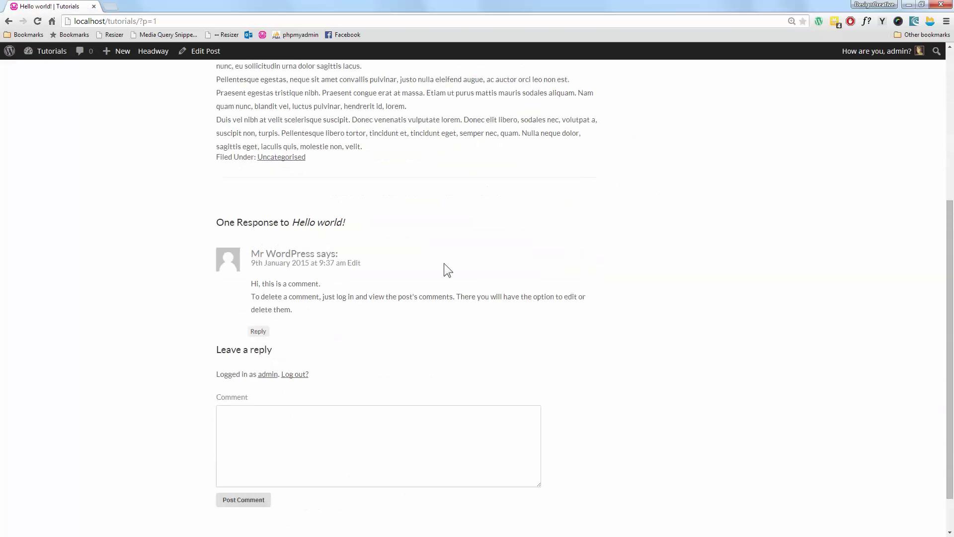
{"action": "scroll", "coordinate": [418, 348], "scroll_direction": "up", "scroll_amount": 5}
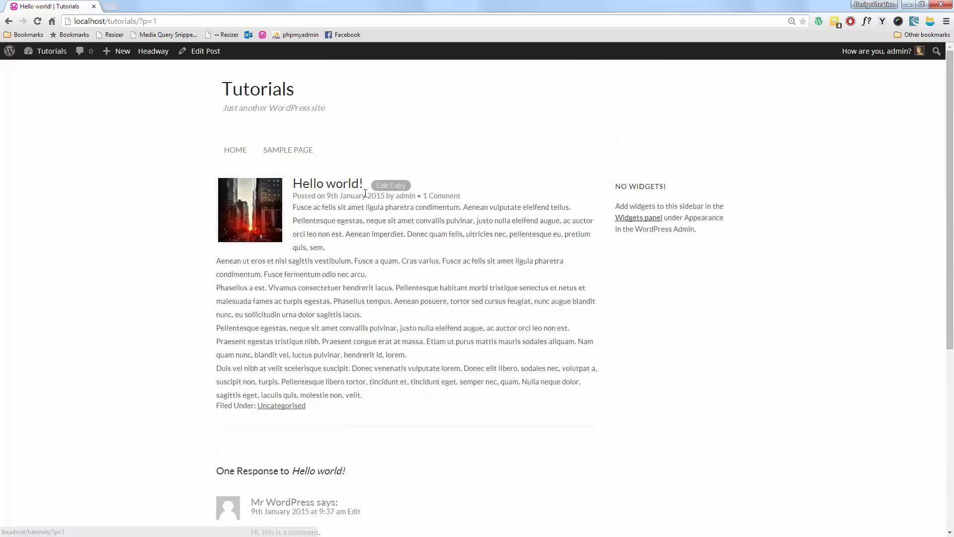
{"action": "scroll", "coordinate": [271, 253], "scroll_direction": "down", "scroll_amount": 6}
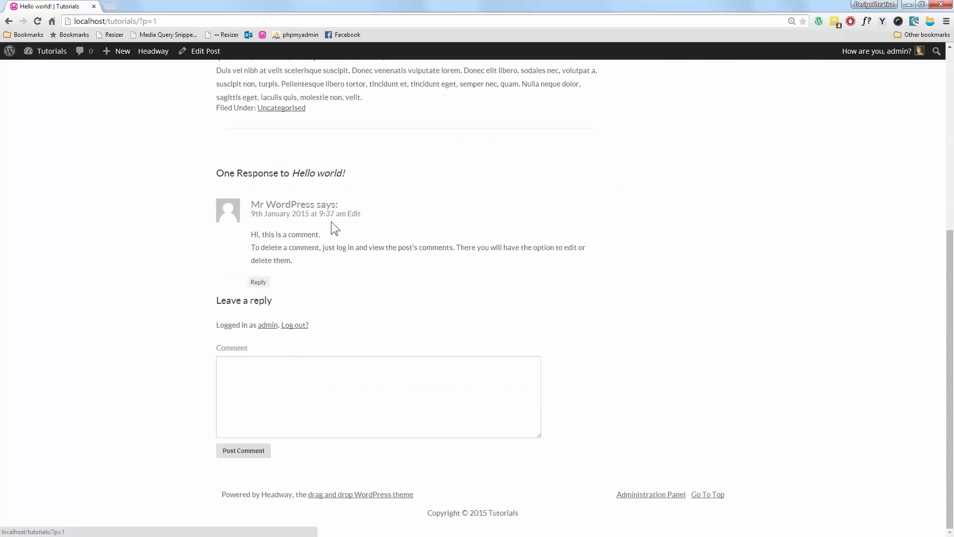
{"action": "scroll", "coordinate": [565, 383], "scroll_direction": "up", "scroll_amount": 6}
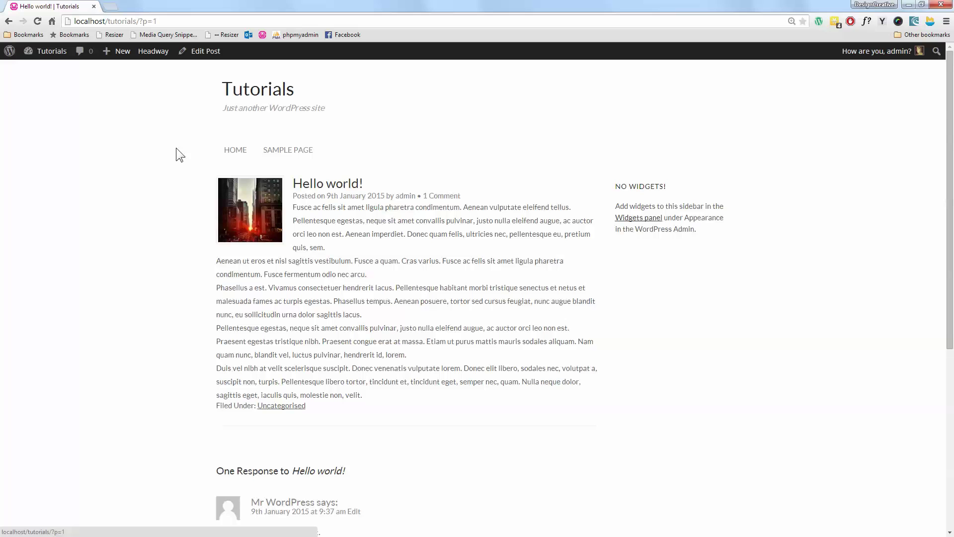
Open the Headway visual editor, dismiss the Grid Wizard and switch to the Blog Index layout.
{"action": "left_click", "coordinate": [158, 55]}
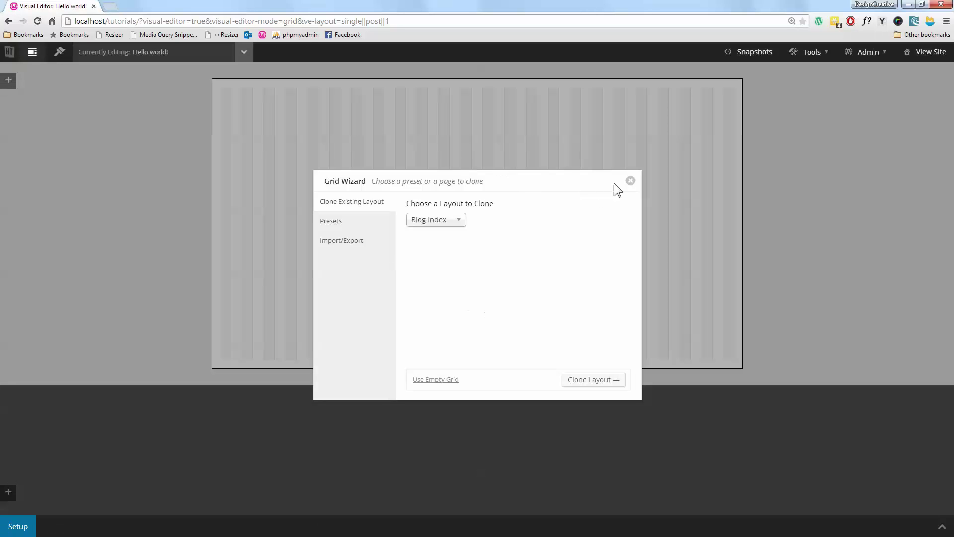
{"action": "left_click", "coordinate": [629, 181]}
{"action": "left_click", "coordinate": [244, 51]}
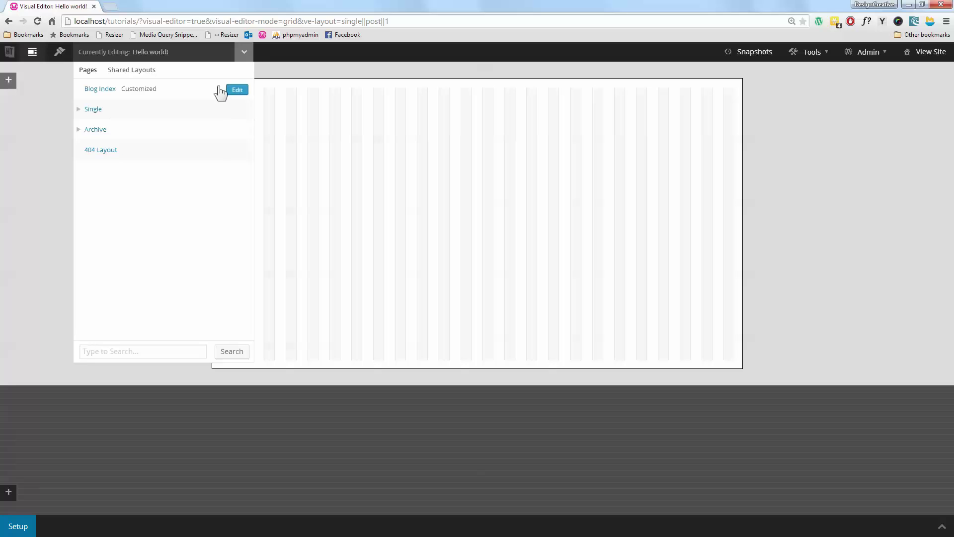
{"action": "left_click", "coordinate": [236, 90]}
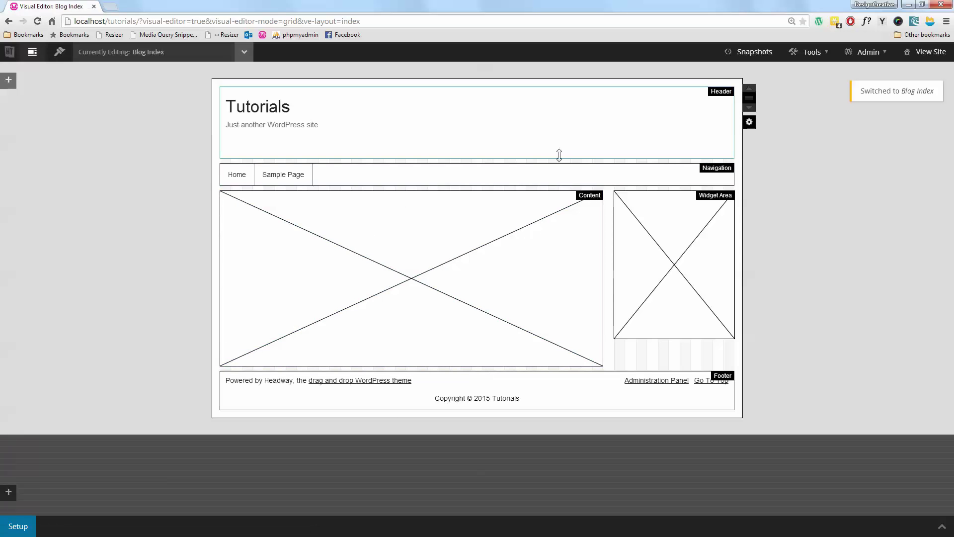
{"action": "right_click", "coordinate": [418, 114]}
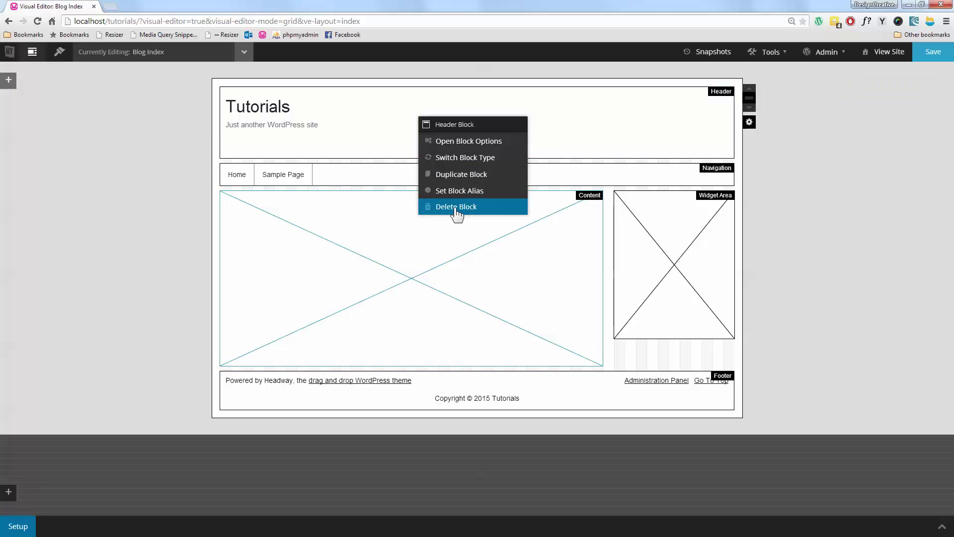
{"action": "left_click", "coordinate": [645, 352]}
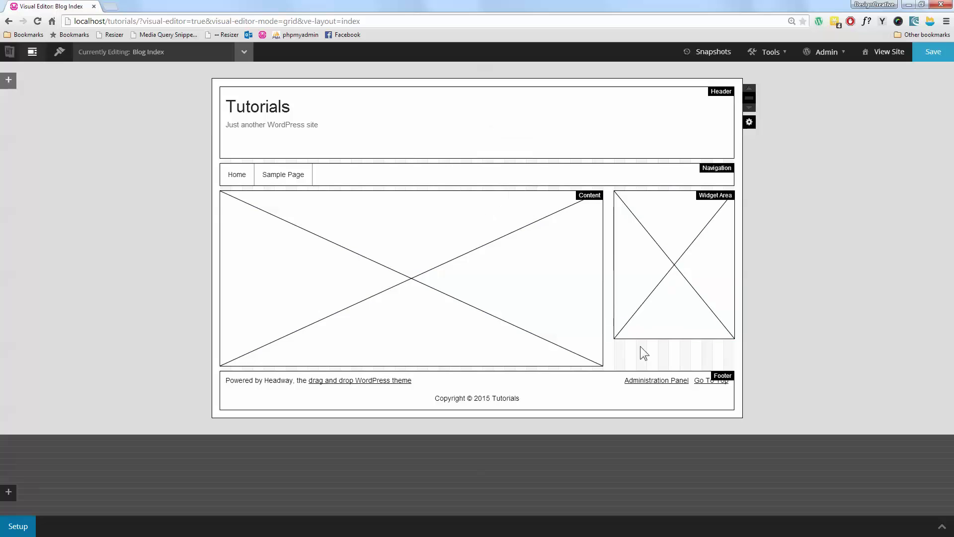
Switch the visual editor to the Single layout, accepting the loss of unsaved changes.
{"action": "left_click", "coordinate": [244, 52]}
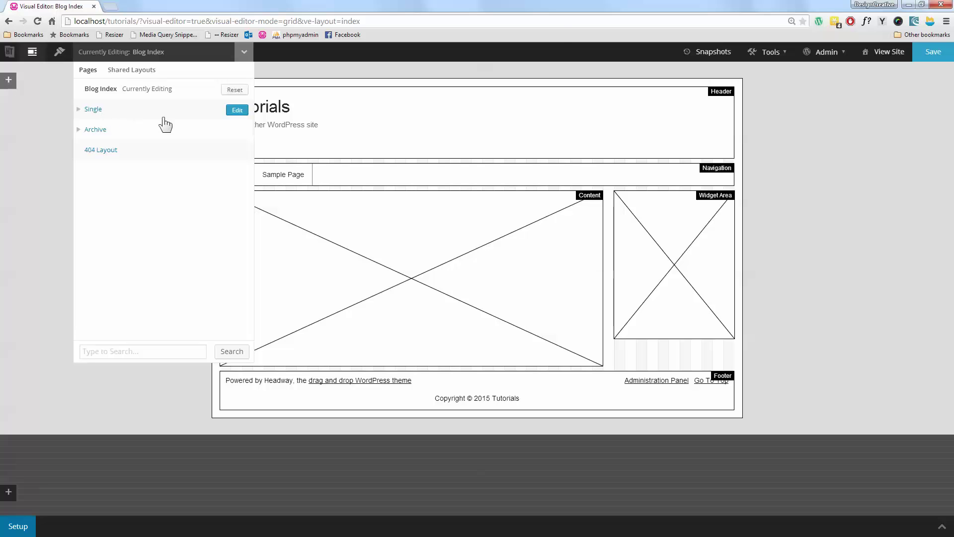
{"action": "left_click", "coordinate": [237, 110]}
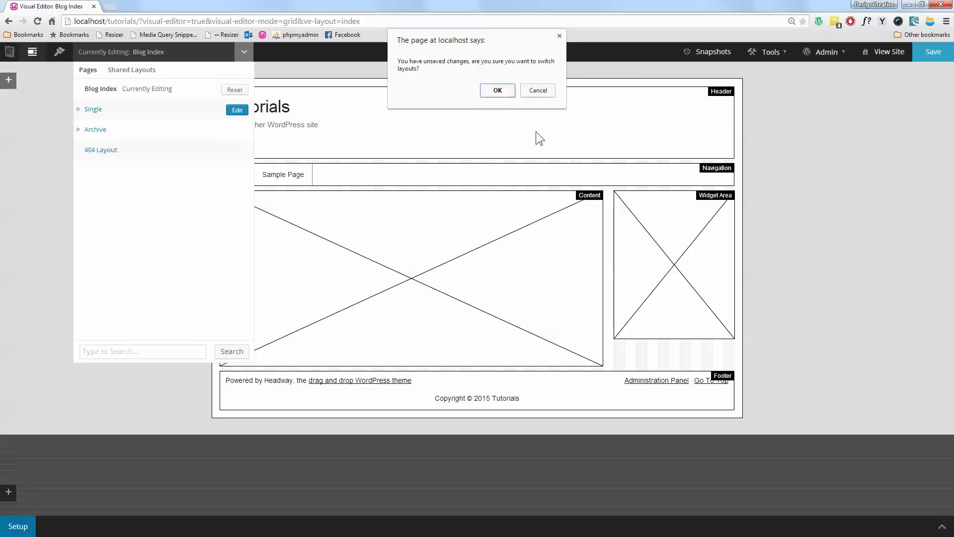
{"action": "left_click", "coordinate": [505, 94]}
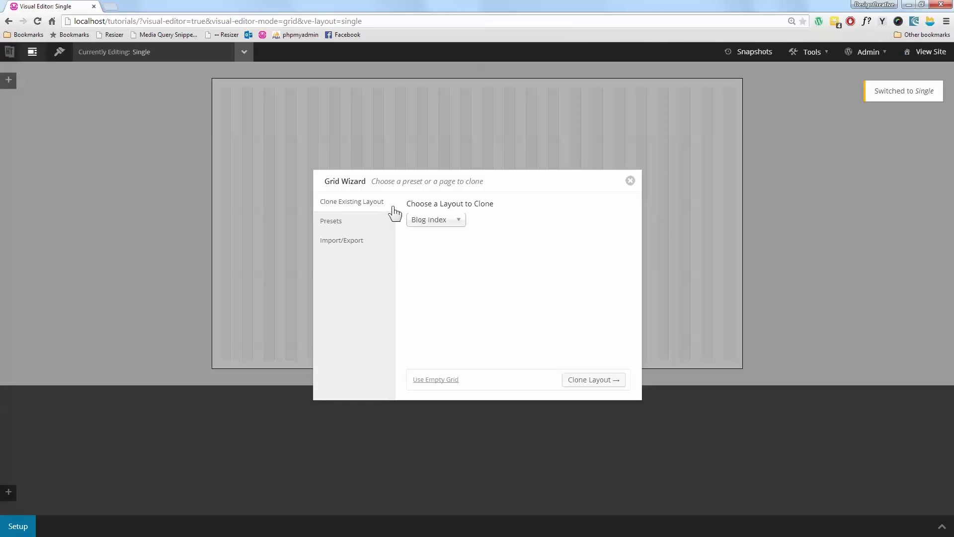
Clone the Blog Index layout into the Single layout and save it.
{"action": "left_click", "coordinate": [433, 223]}
{"action": "left_click", "coordinate": [436, 263]}
{"action": "left_click", "coordinate": [594, 380]}
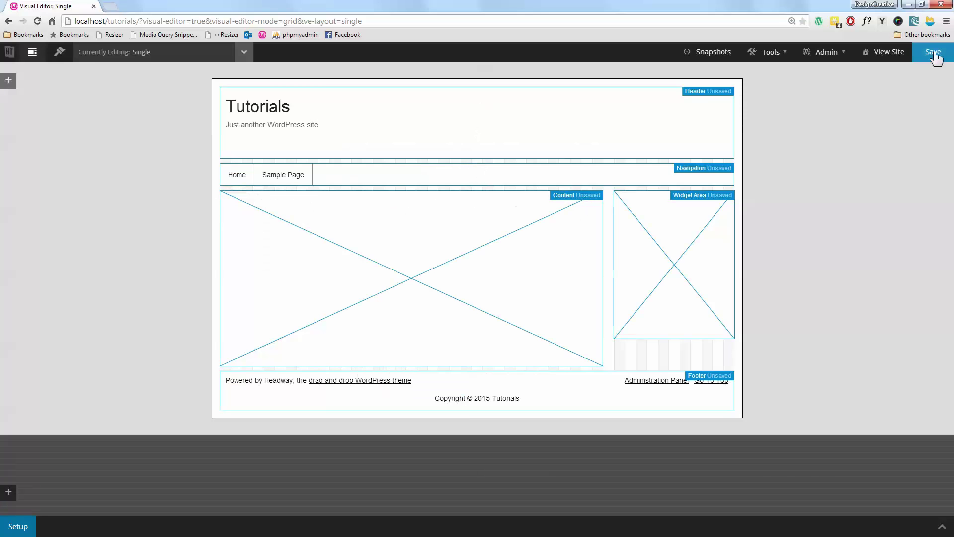
{"action": "left_click", "coordinate": [933, 52]}
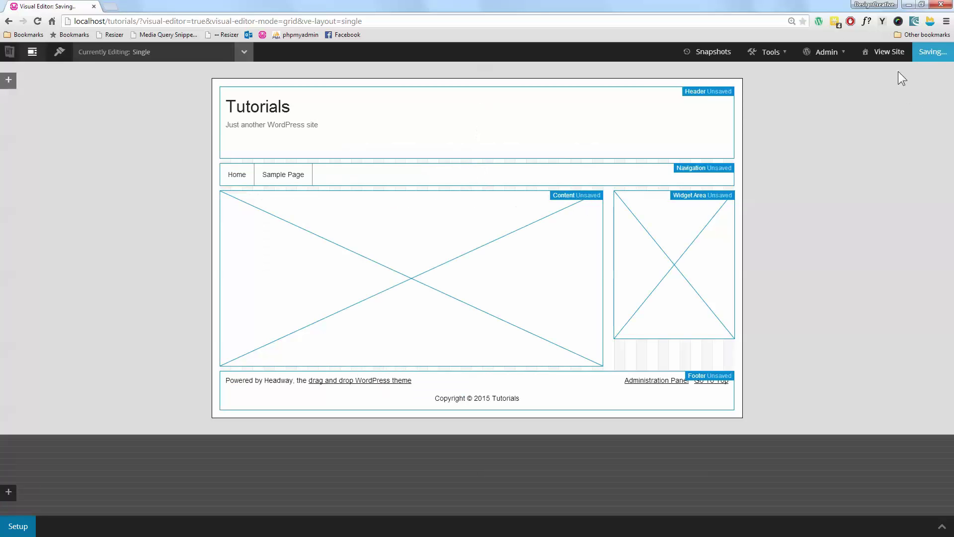
View the live site and examine how the "Hello world!" post page renders with the cloned layout.
{"action": "left_click", "coordinate": [900, 54]}
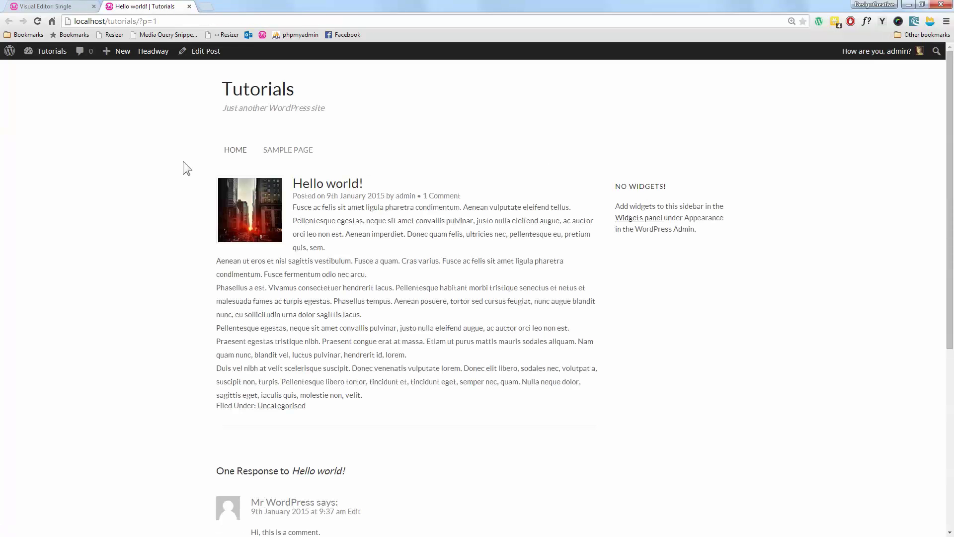
{"action": "scroll", "coordinate": [591, 291], "scroll_direction": "down", "scroll_amount": 6}
{"action": "scroll", "coordinate": [384, 277], "scroll_direction": "up", "scroll_amount": 5}
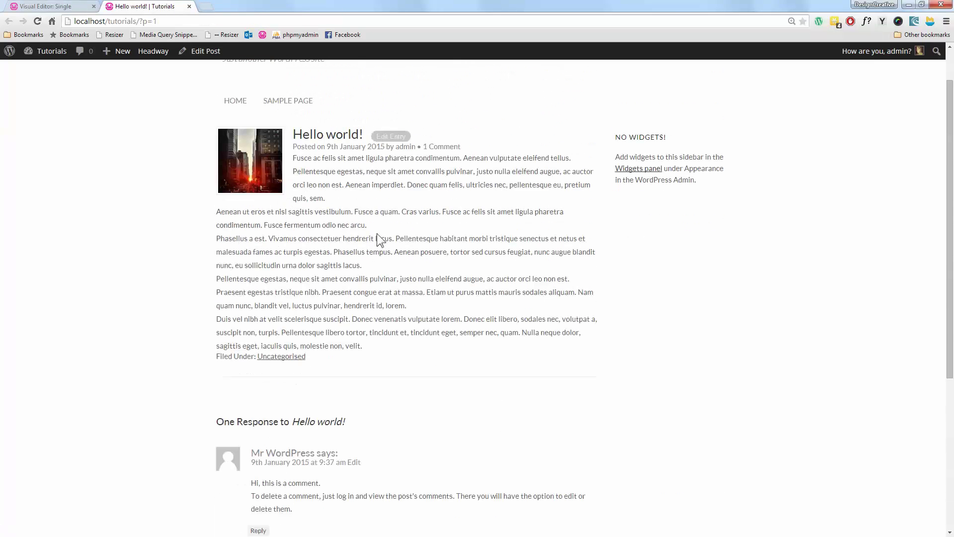
{"action": "scroll", "coordinate": [506, 212], "scroll_direction": "up", "scroll_amount": 1}
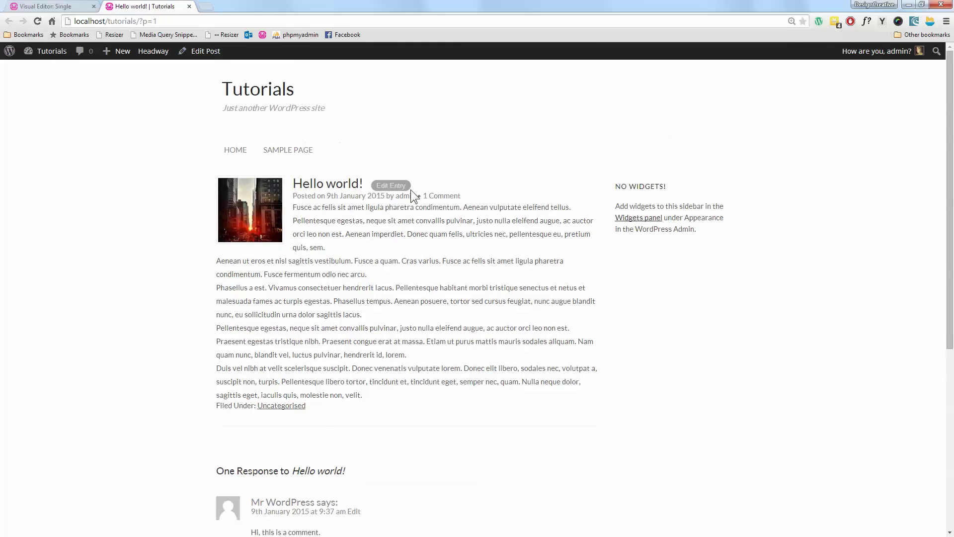
Delete the Header and Navigation blocks from the Single layout in the visual editor.
{"action": "left_click", "coordinate": [42, 7]}
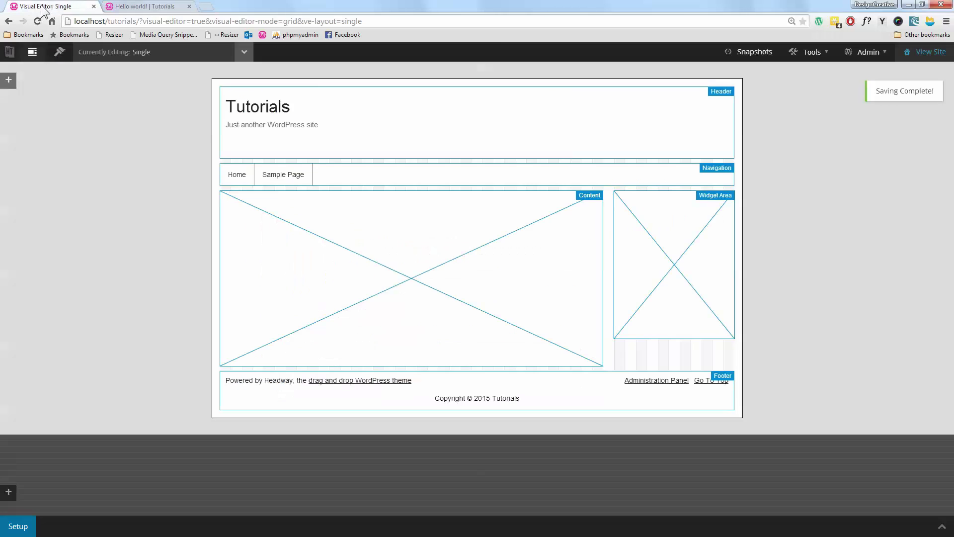
{"action": "right_click", "coordinate": [314, 111]}
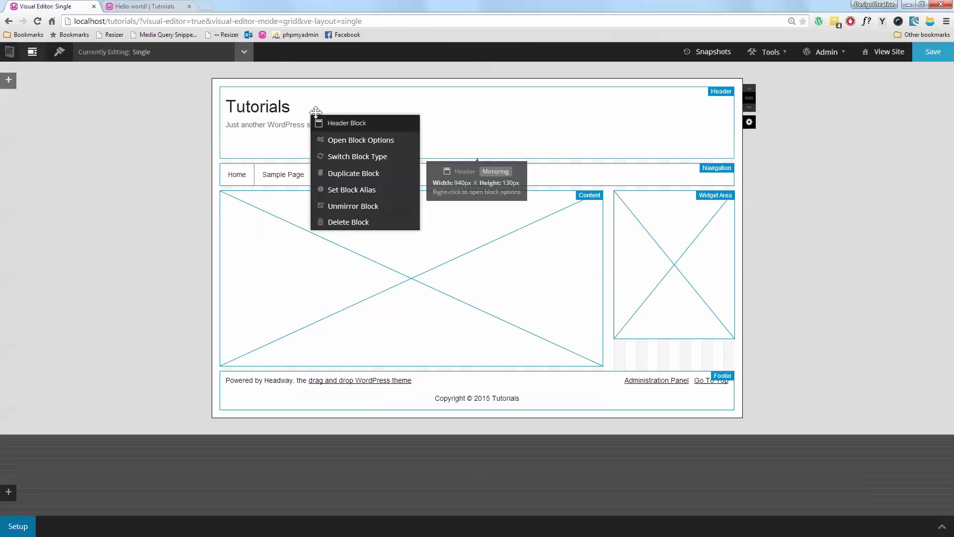
{"action": "left_click", "coordinate": [349, 219]}
{"action": "key", "text": "Return"}
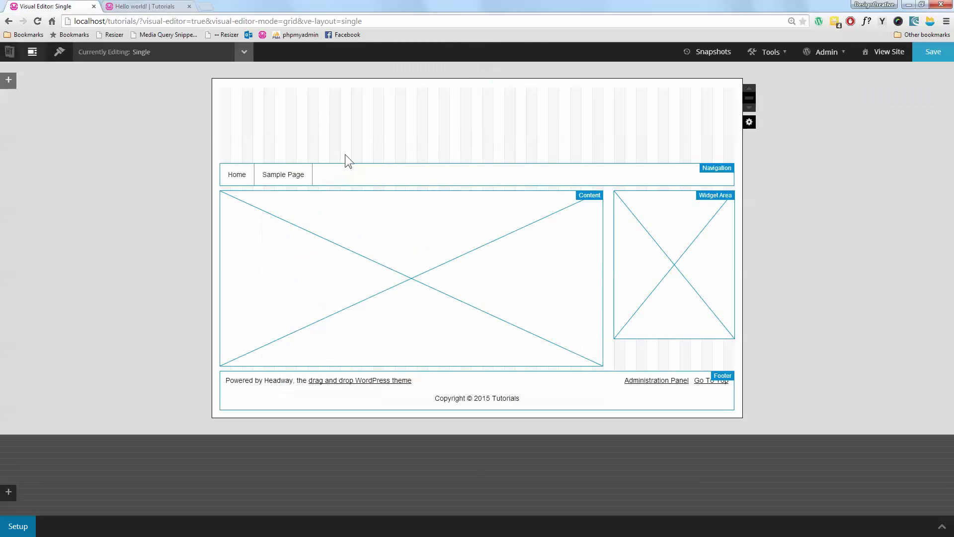
{"action": "right_click", "coordinate": [337, 170]}
{"action": "left_click", "coordinate": [402, 279]}
{"action": "key", "text": "Return"}
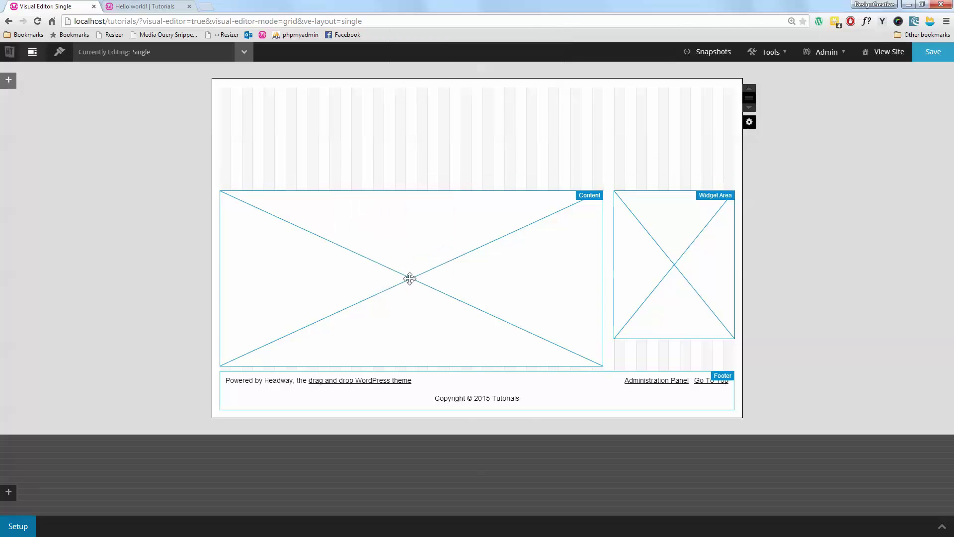
Delete the Footer block from the Single layout and save the layout.
{"action": "right_click", "coordinate": [416, 395]}
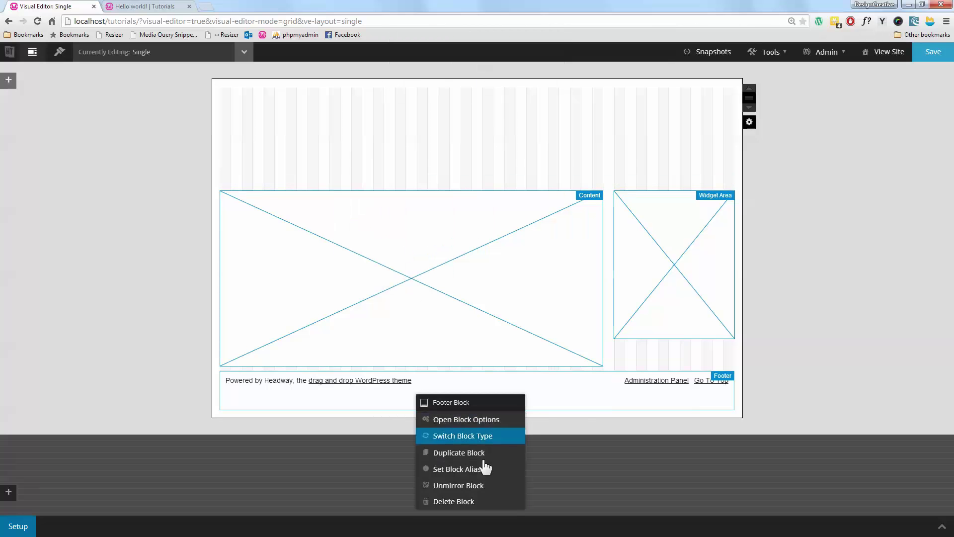
{"action": "left_click", "coordinate": [471, 502]}
{"action": "key", "text": "Return"}
{"action": "left_click", "coordinate": [938, 61]}
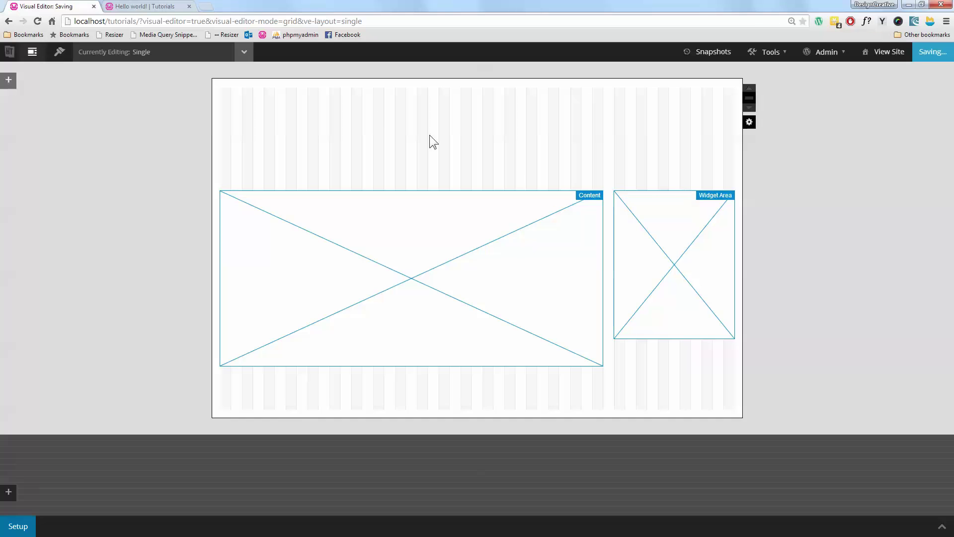
Reload the "Hello world!" post page and compare it with the Single layout in the visual editor.
{"action": "left_click", "coordinate": [144, 6]}
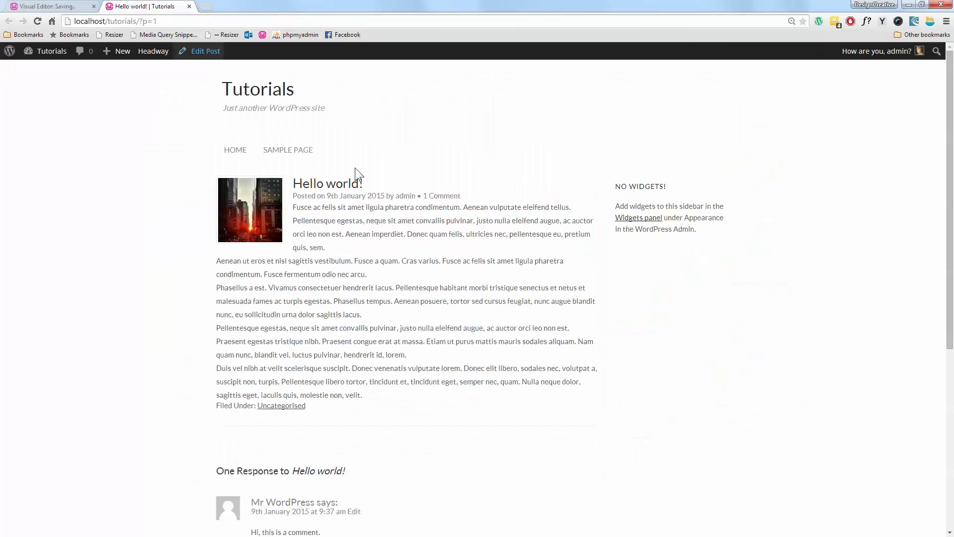
{"action": "key", "text": "F5"}
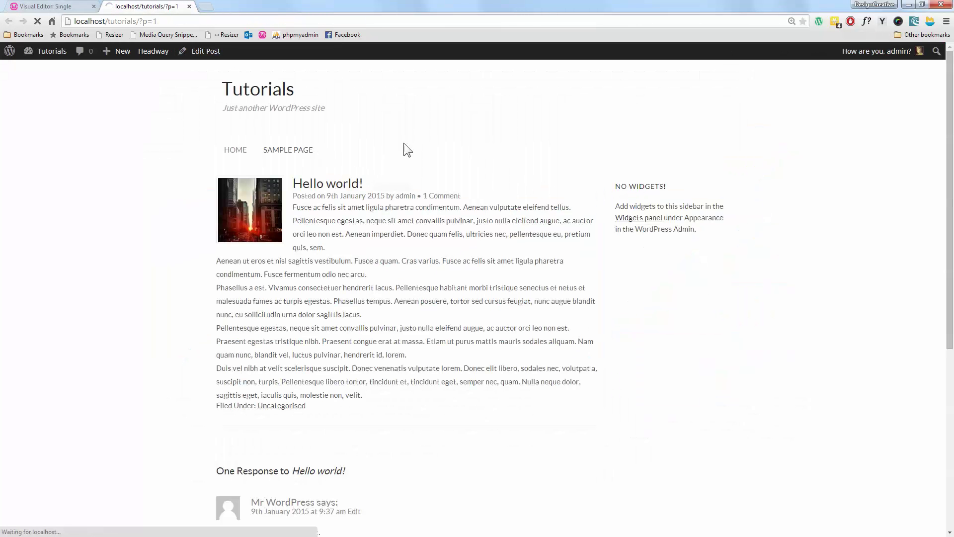
{"action": "scroll", "coordinate": [288, 272], "scroll_direction": "down", "scroll_amount": 1}
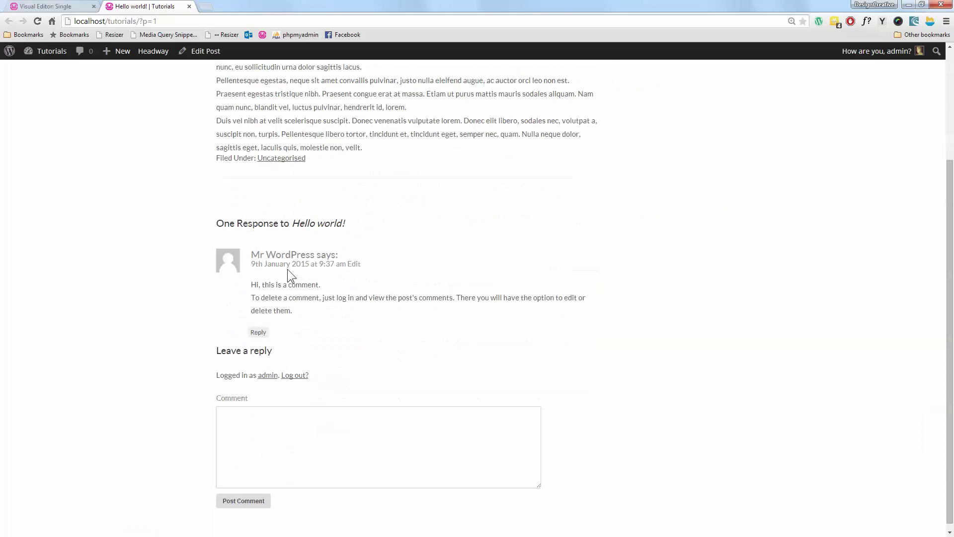
{"action": "scroll", "coordinate": [389, 209], "scroll_direction": "up", "scroll_amount": 1}
{"action": "left_click", "coordinate": [52, 6]}
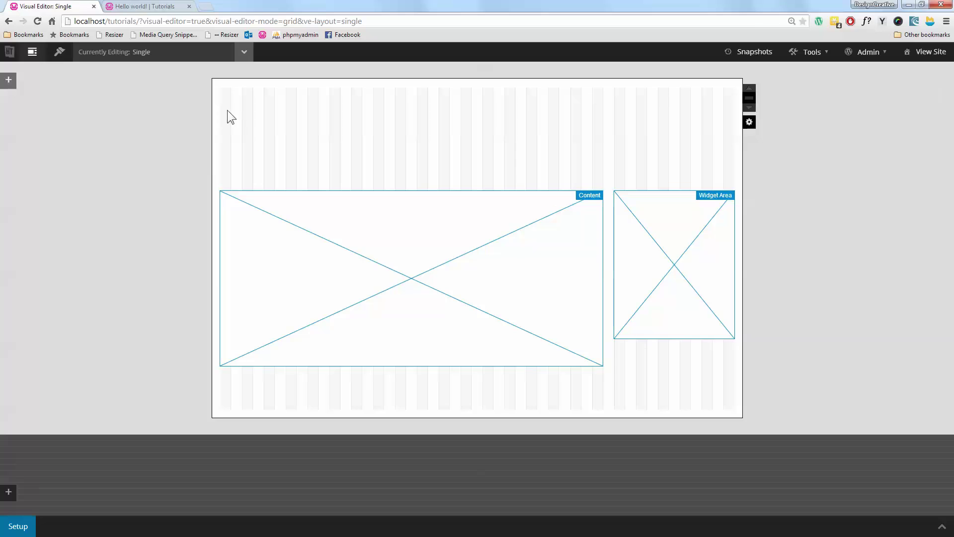
{"action": "left_click", "coordinate": [144, 6]}
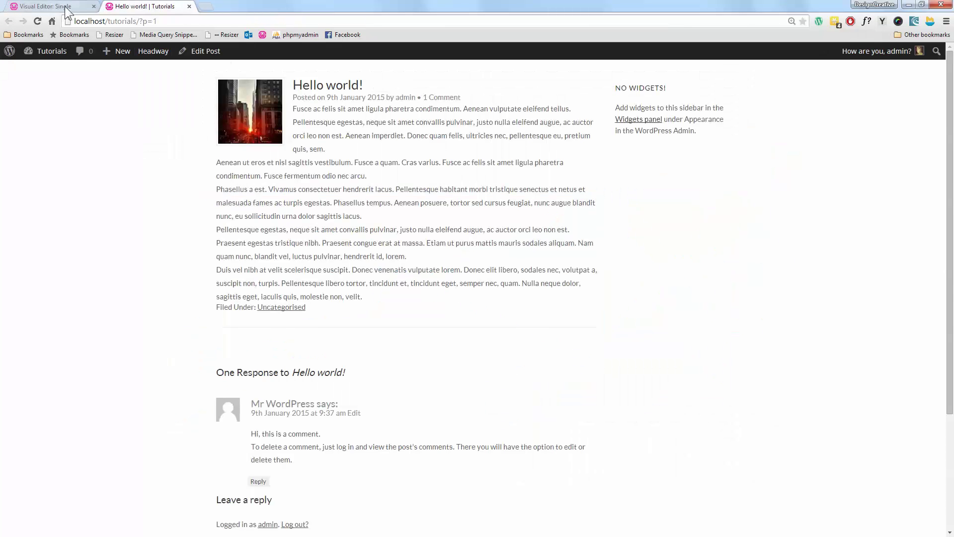
{"action": "left_click", "coordinate": [69, 7]}
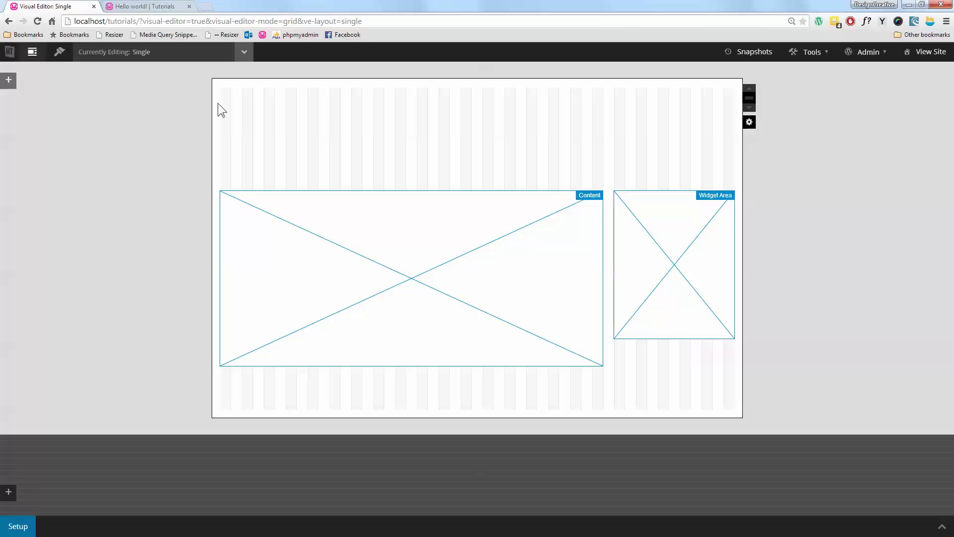
Draw a full-width Content block about 940 px wide and 95 px high above the existing blocks and enlarge its options area.
{"action": "mouse_move", "coordinate": [222, 88]}
{"action": "left_mouse_down"}
{"action": "mouse_move", "coordinate": [769, 147]}
{"action": "mouse_move", "coordinate": [770, 139]}
{"action": "left_mouse_up"}
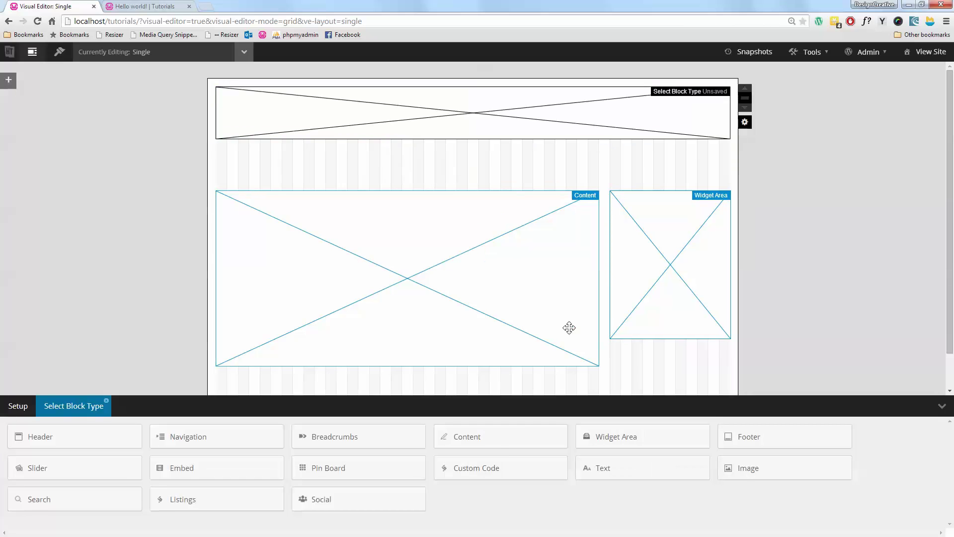
{"action": "left_click", "coordinate": [492, 443]}
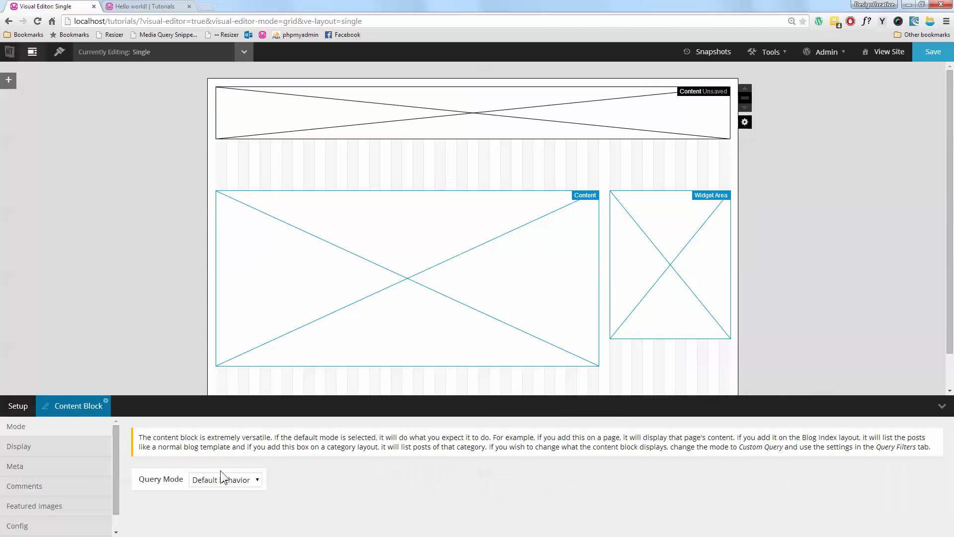
{"action": "left_click_drag", "start_coordinate": [247, 395], "coordinate": [280, 182]}
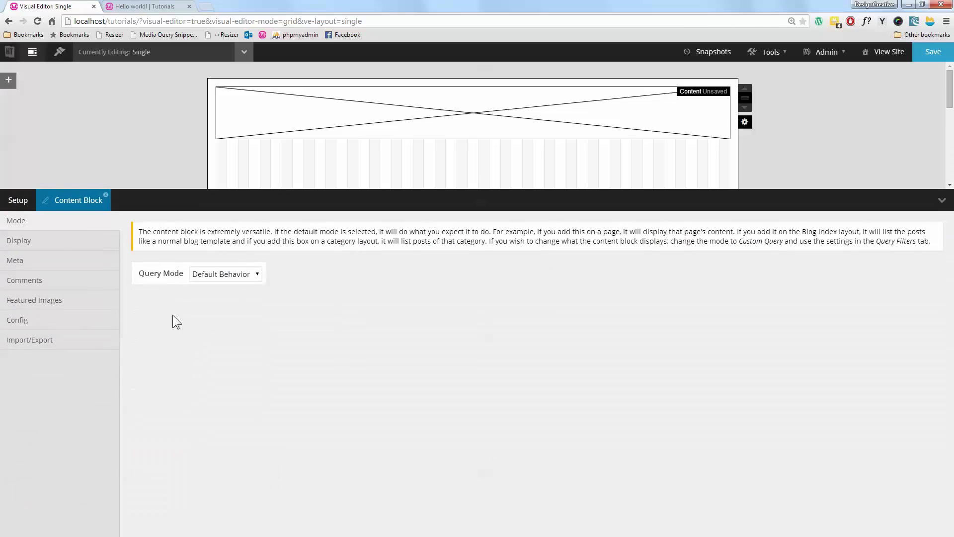
In the new block's display options, disable Show Read More and set Entry Content Display to Hide Entry Content.
{"action": "left_click", "coordinate": [47, 244]}
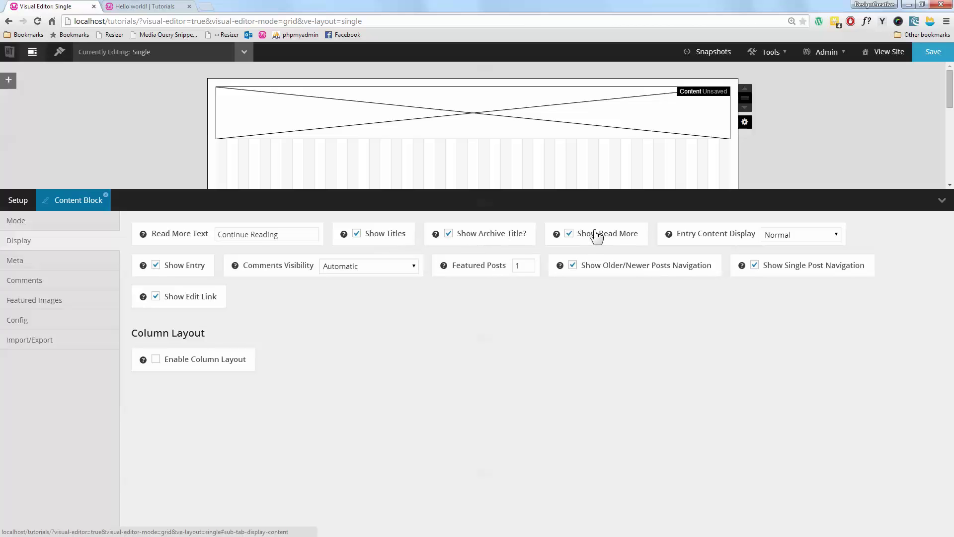
{"action": "left_click", "coordinate": [621, 240]}
{"action": "left_click", "coordinate": [801, 231]}
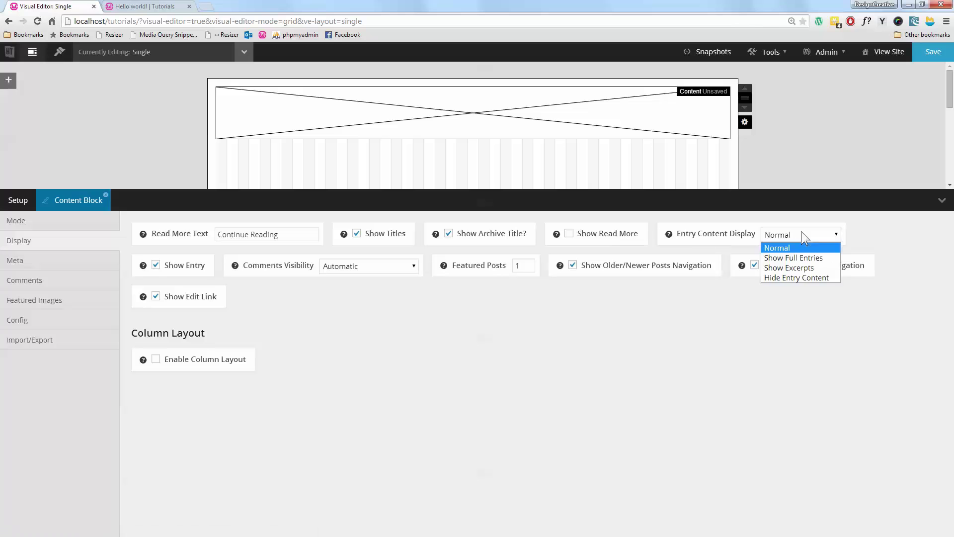
{"action": "left_click", "coordinate": [800, 277]}
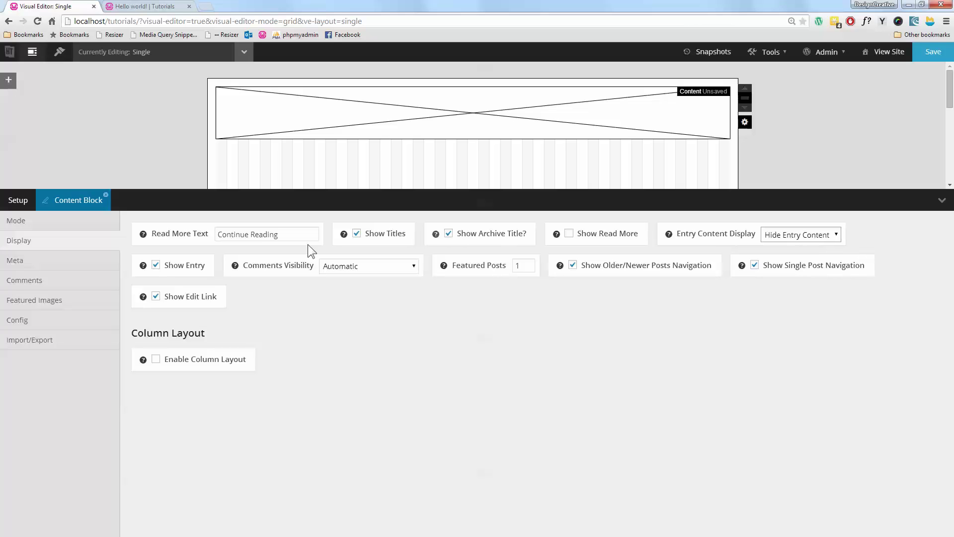
Set Comments Visibility to Always Hide Comments and disable the Older/Newer Posts and Single Post navigation options.
{"action": "left_click", "coordinate": [375, 269]}
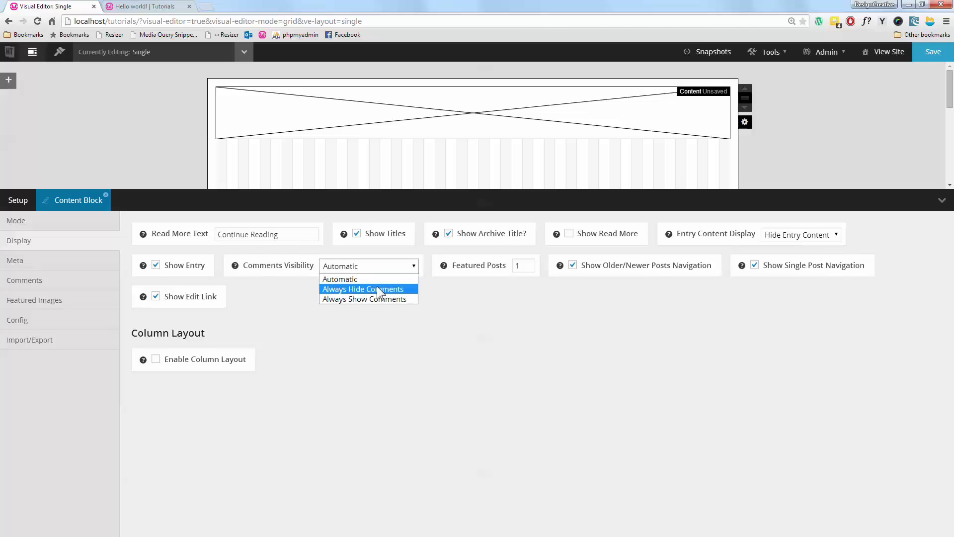
{"action": "left_click", "coordinate": [378, 289]}
{"action": "left_click", "coordinate": [618, 267]}
{"action": "left_click", "coordinate": [804, 268]}
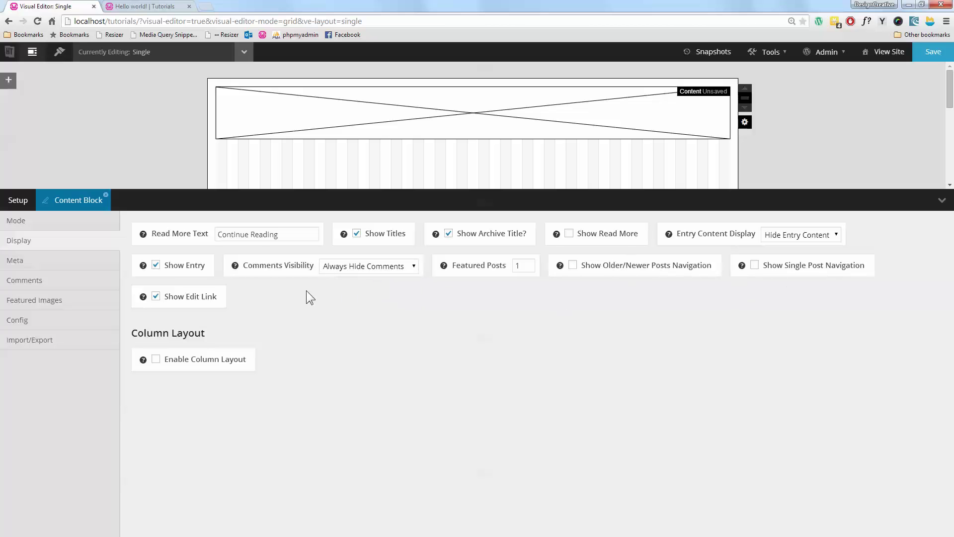
Clear the Meta Above Content and Meta Below Content templates of the new block, after checking the meta text on the post page.
{"action": "left_click", "coordinate": [61, 267]}
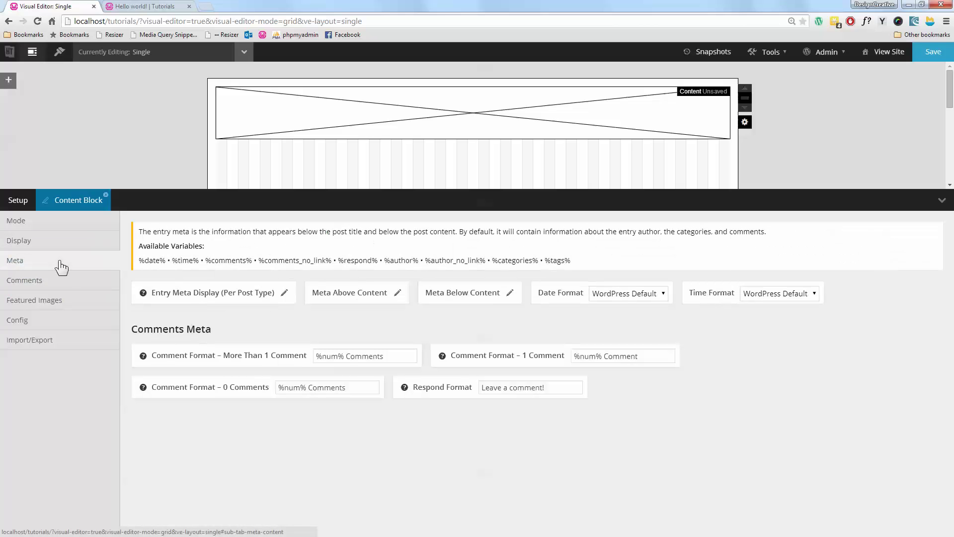
{"action": "left_click", "coordinate": [150, 6]}
{"action": "left_click_drag", "start_coordinate": [405, 102], "coordinate": [292, 98]}
{"action": "left_click_drag", "start_coordinate": [309, 312], "coordinate": [119, 37]}
{"action": "left_click", "coordinate": [56, 11]}
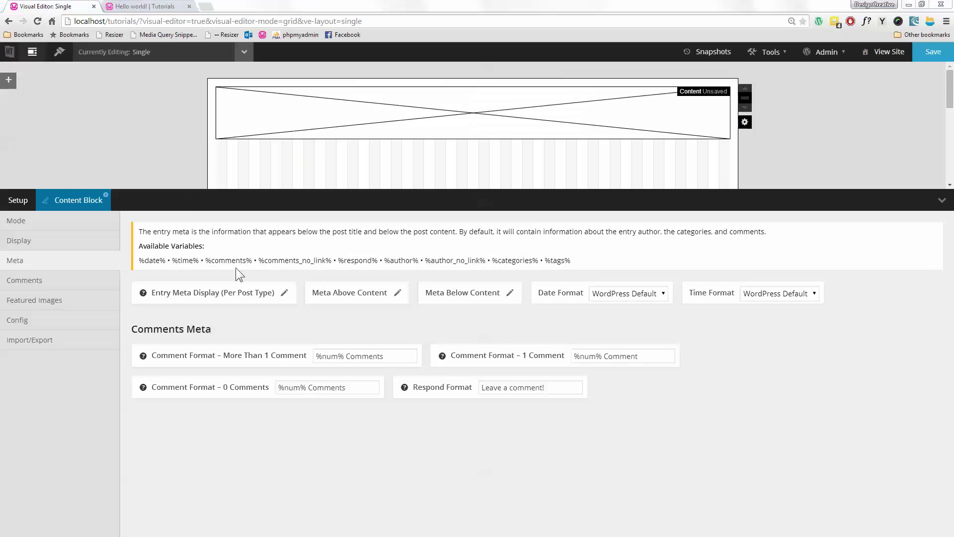
{"action": "left_click", "coordinate": [398, 294]}
{"action": "key", "text": "ctrl+a"}
{"action": "key", "text": "BackSpace"}
{"action": "left_click", "coordinate": [489, 312]}
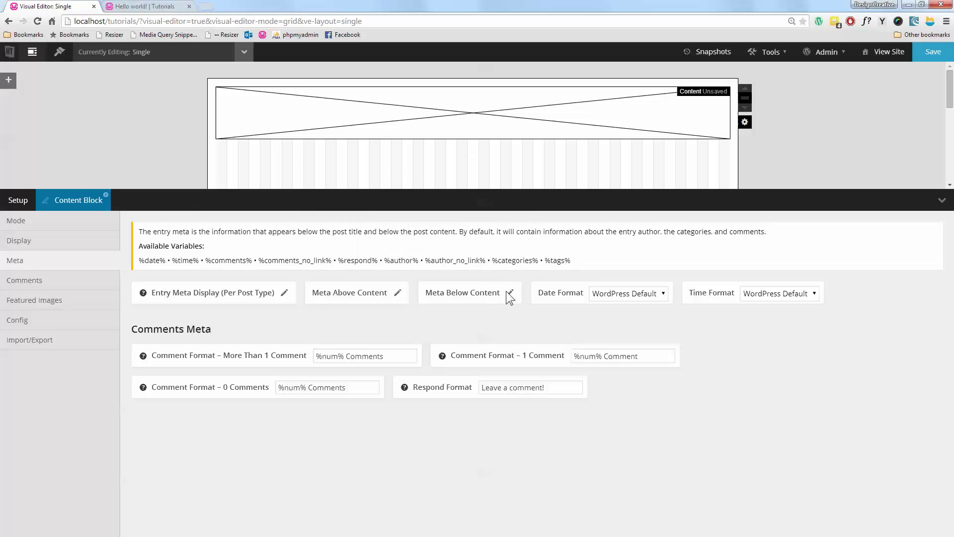
{"action": "left_click", "coordinate": [510, 292]}
{"action": "key", "text": "ctrl+a"}
{"action": "key", "text": "BackSpace"}
Disable Show Featured Images for the new block and save the Single layout.
{"action": "left_click", "coordinate": [60, 301]}
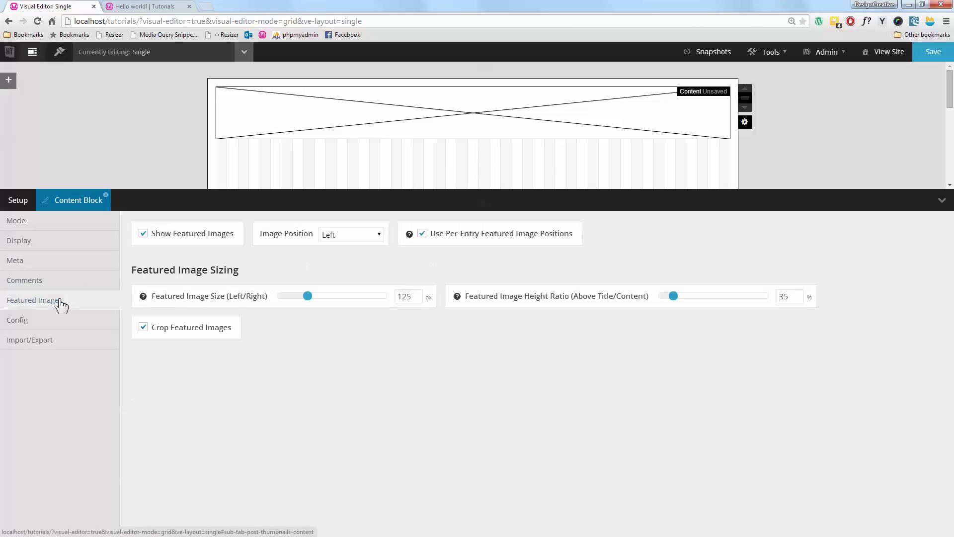
{"action": "left_click", "coordinate": [177, 234]}
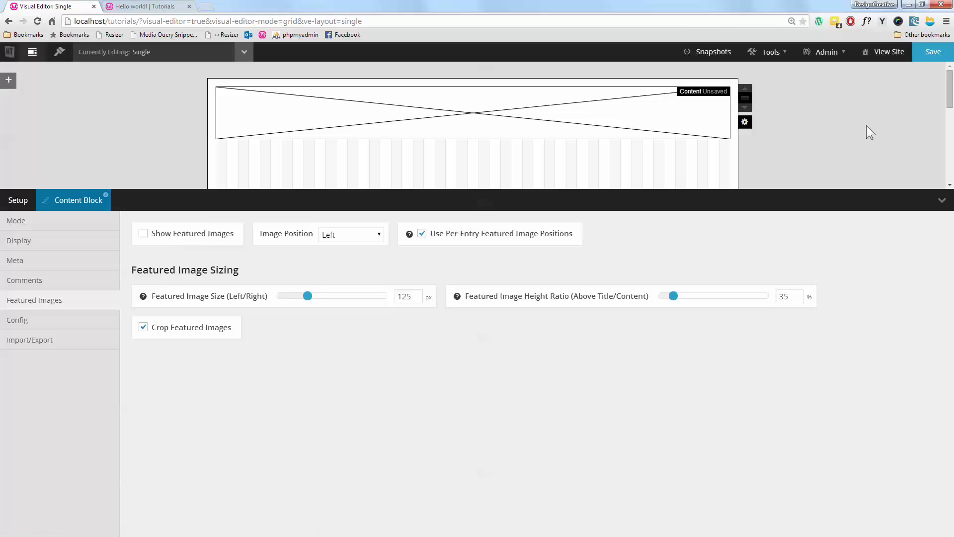
{"action": "left_click", "coordinate": [933, 53]}
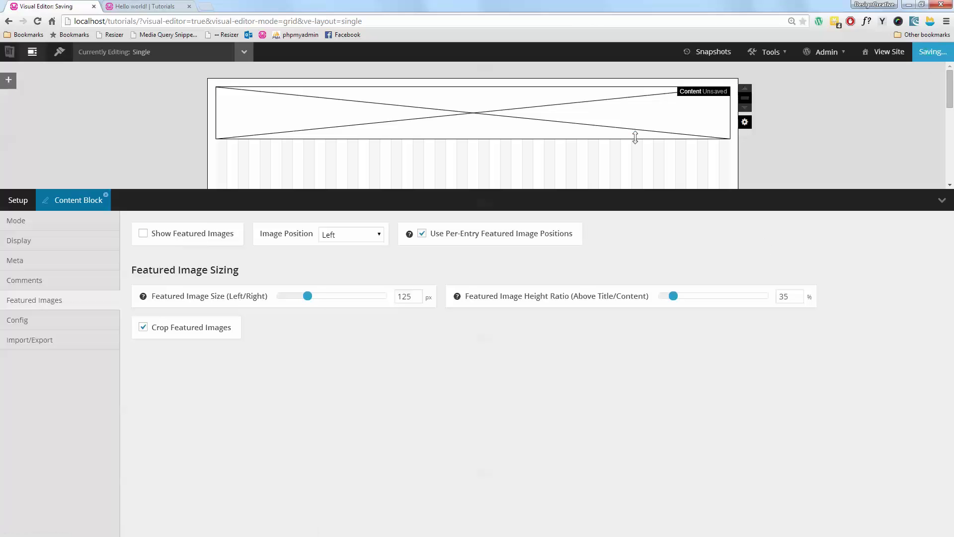
Compare the "Hello world!" post page with the new full-width block in the Single layout.
{"action": "left_click", "coordinate": [140, 6]}
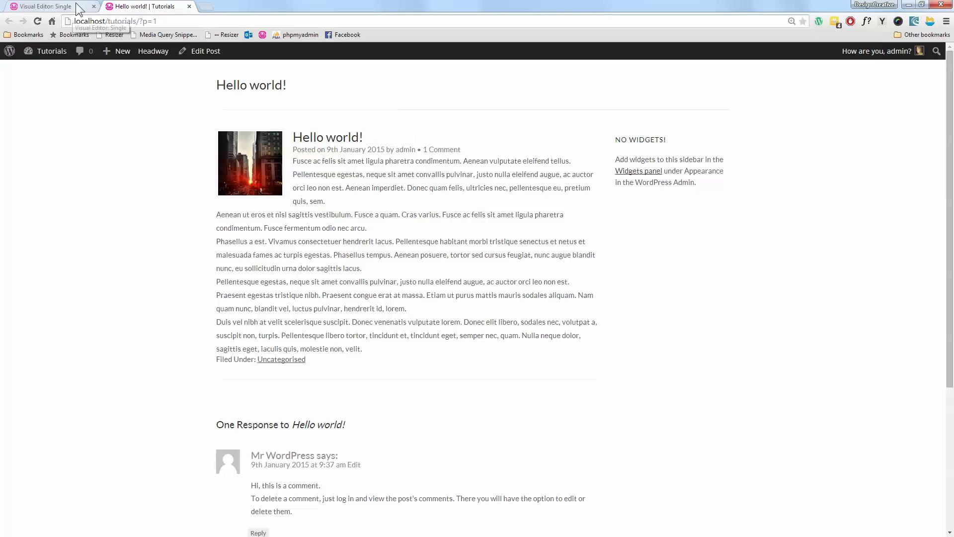
{"action": "left_click", "coordinate": [50, 7]}
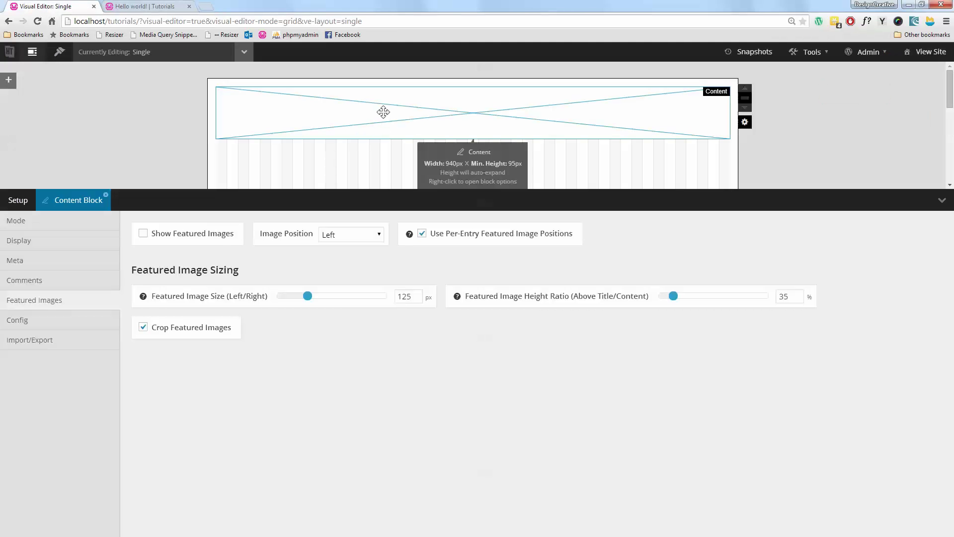
{"action": "left_click", "coordinate": [150, 8]}
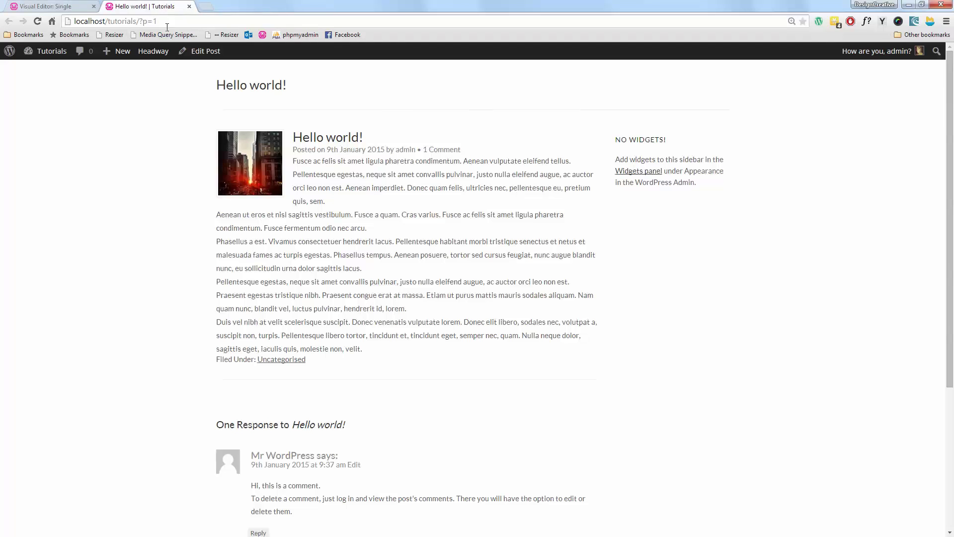
{"action": "left_click", "coordinate": [80, 7]}
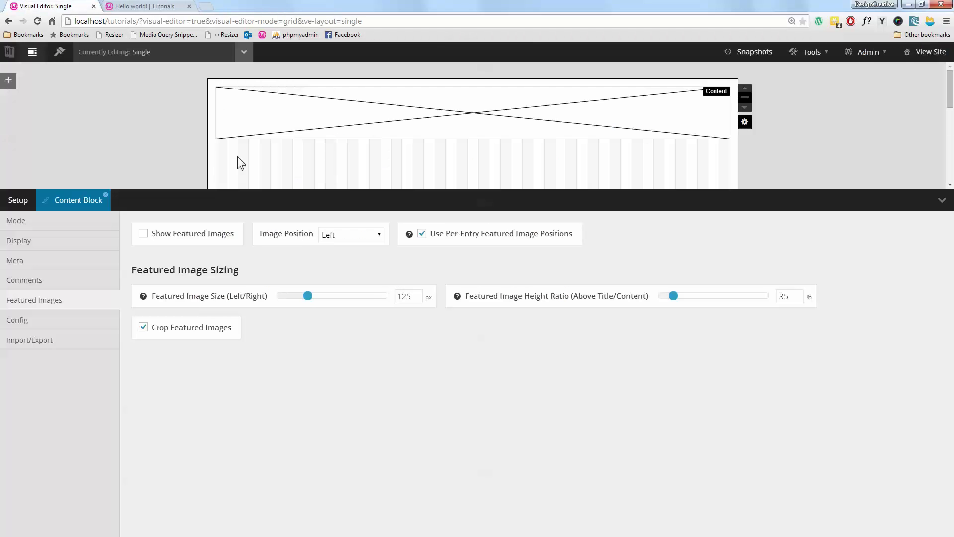
{"action": "left_click_drag", "start_coordinate": [221, 150], "coordinate": [596, 187]}
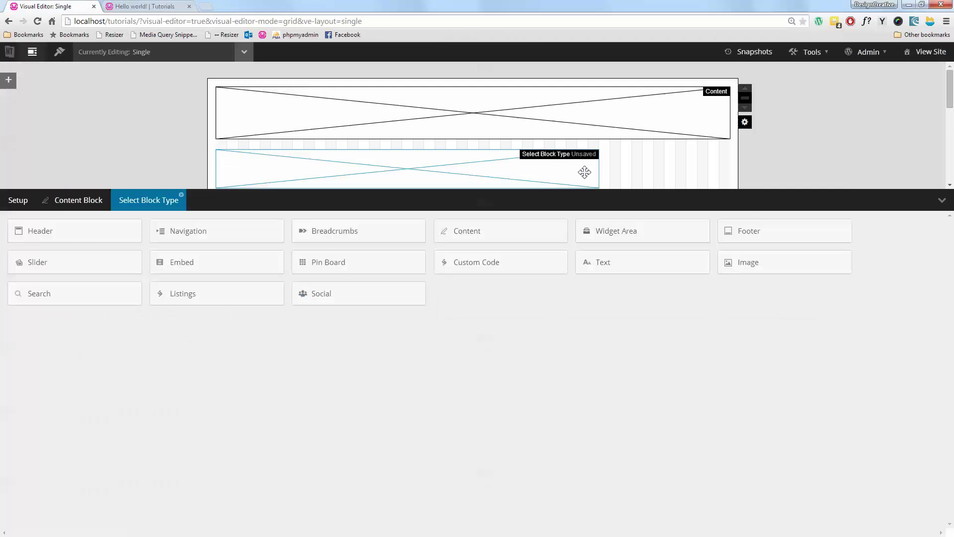
{"action": "right_click", "coordinate": [545, 165]}
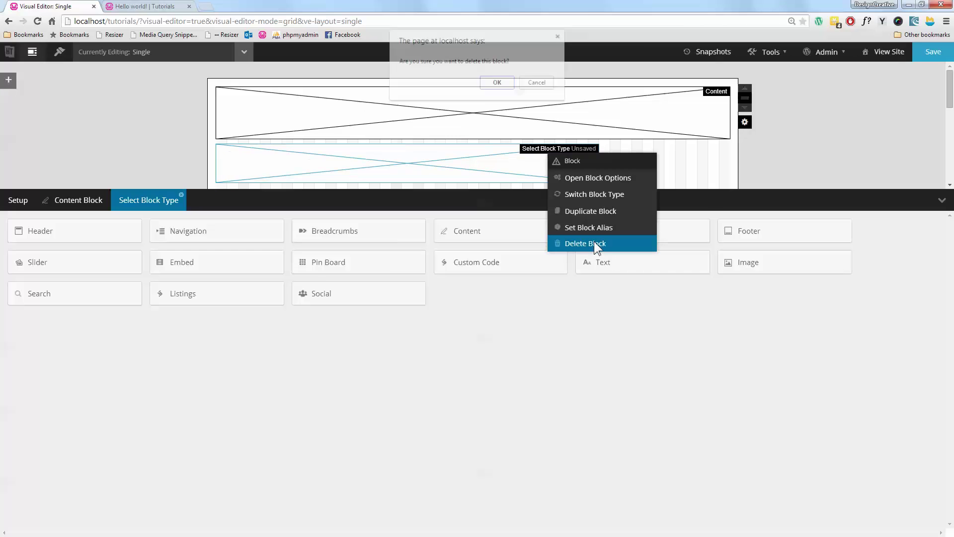
{"action": "left_click", "coordinate": [594, 241]}
Set the alias of the full-width Content block to "title".
{"action": "right_click", "coordinate": [481, 112]}
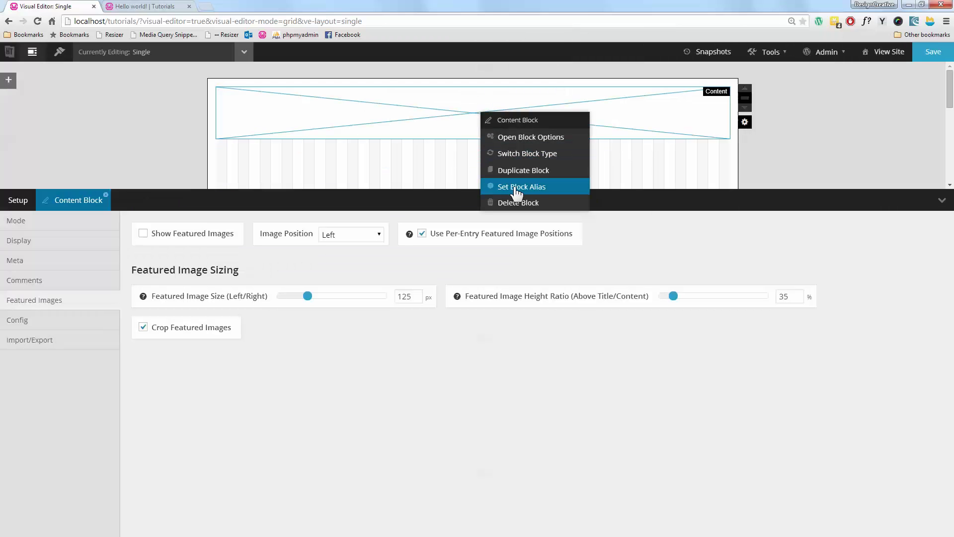
{"action": "left_click", "coordinate": [513, 187]}
{"action": "type", "text": "title"}
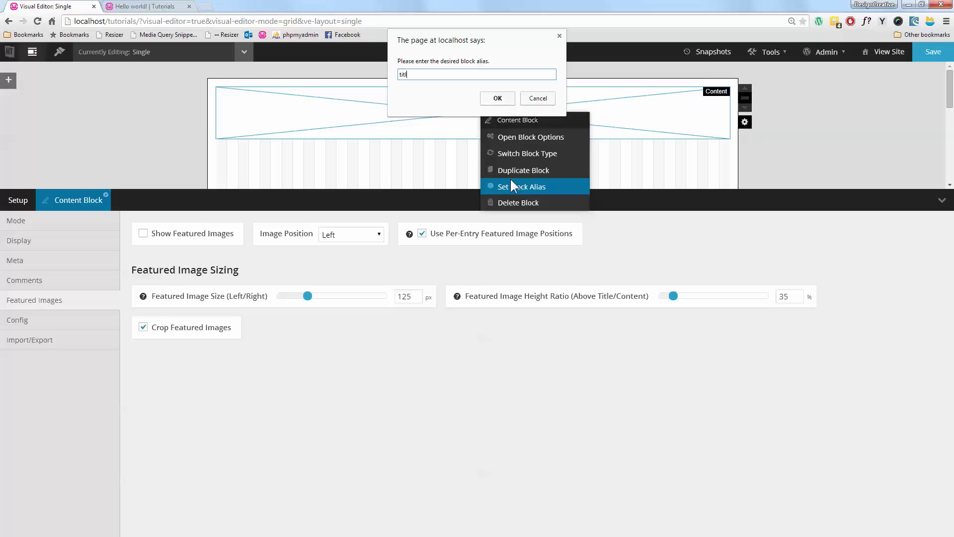
{"action": "key", "text": "Return"}
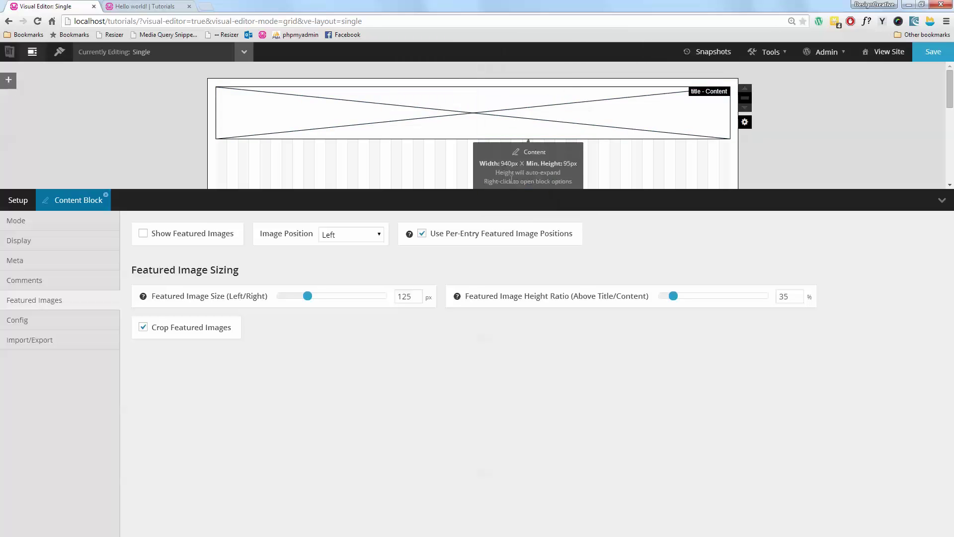
Duplicate the title block and move the copy directly below the original.
{"action": "right_click", "coordinate": [469, 103]}
{"action": "left_click", "coordinate": [538, 169]}
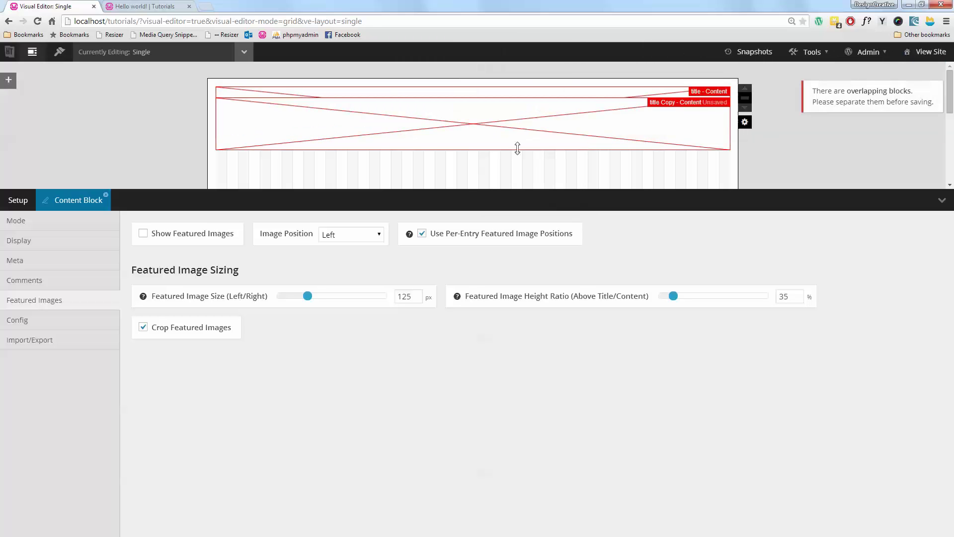
{"action": "left_click_drag", "start_coordinate": [515, 134], "coordinate": [517, 176]}
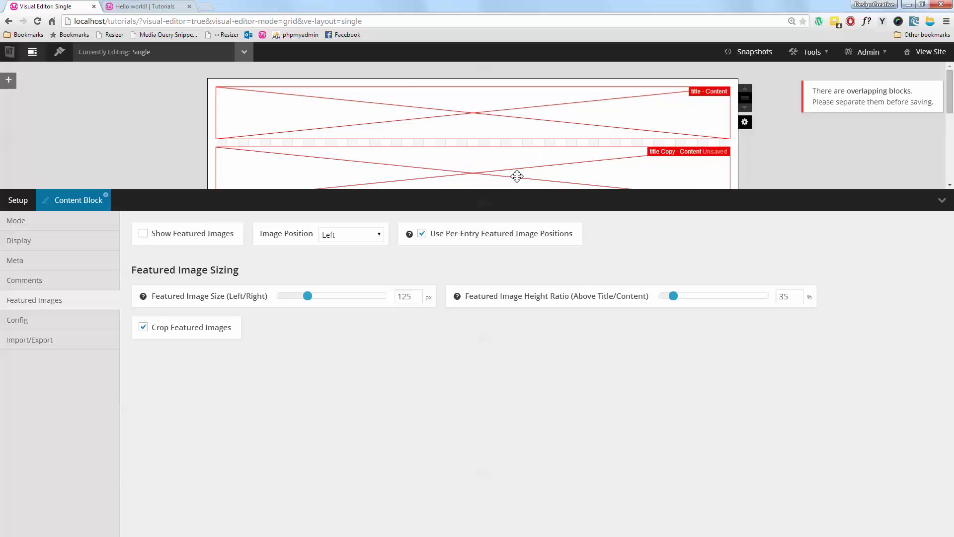
Open the options of the duplicated block and set its alias to "content".
{"action": "right_click", "coordinate": [480, 165]}
{"action": "left_click", "coordinate": [546, 195]}
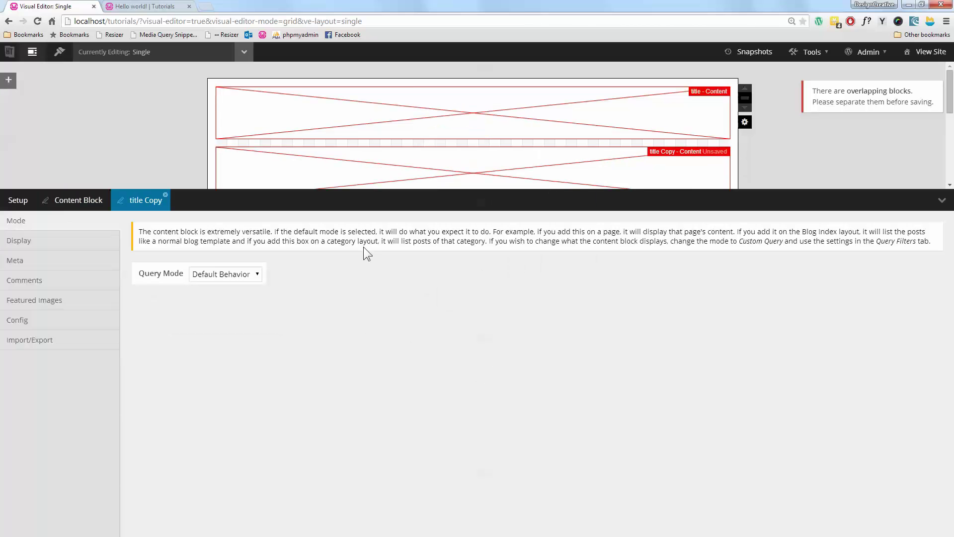
{"action": "right_click", "coordinate": [345, 165]}
{"action": "left_click", "coordinate": [405, 241]}
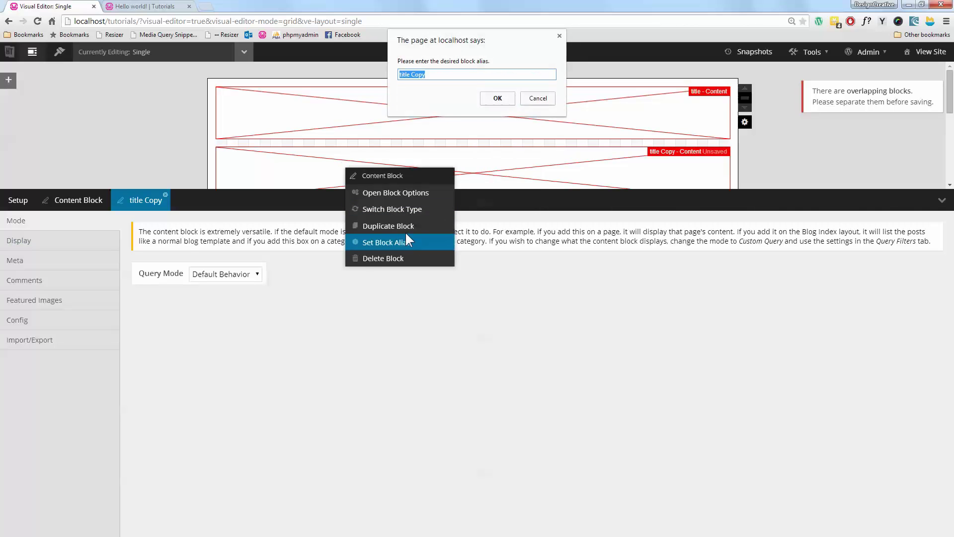
{"action": "type", "text": "content"}
{"action": "key", "text": "Return"}
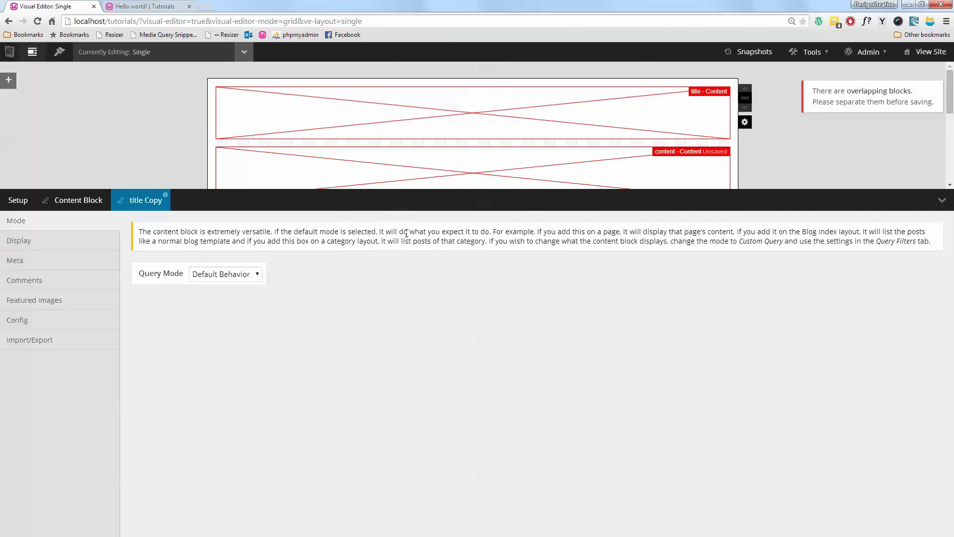
Disable Show Titles and Show Archive Title for the content copy and set its Entry Content Display to Normal.
{"action": "left_click", "coordinate": [48, 243]}
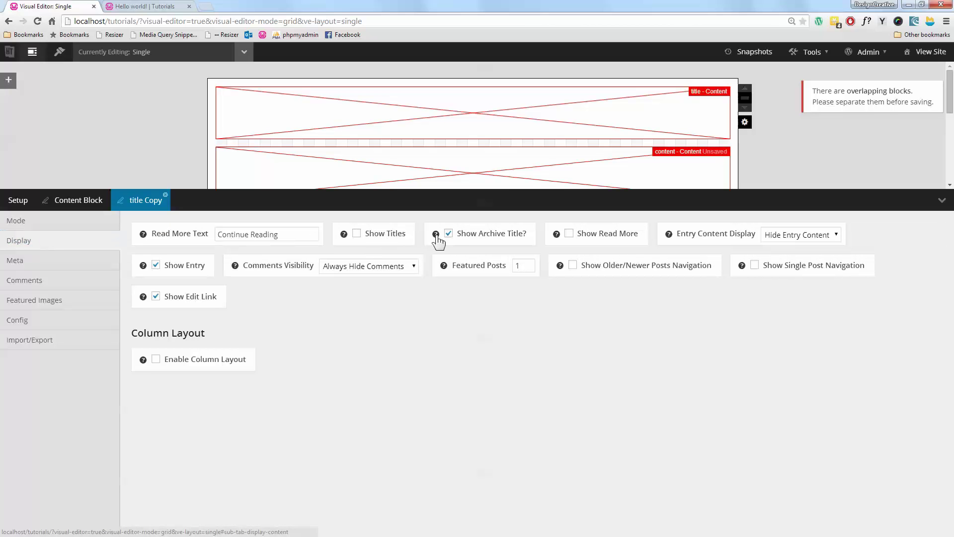
{"action": "left_click", "coordinate": [476, 239]}
{"action": "left_click", "coordinate": [793, 236]}
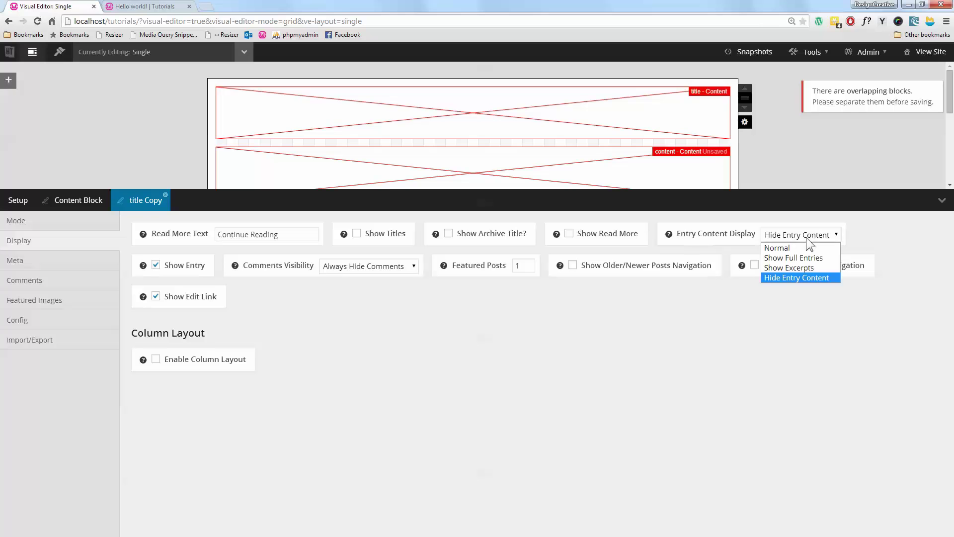
{"action": "left_click", "coordinate": [801, 248]}
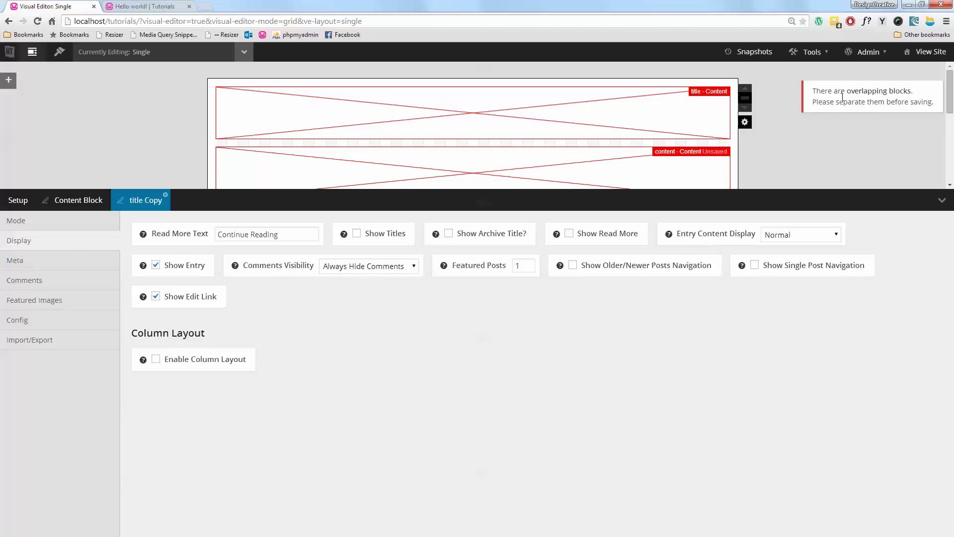
Keep the alias "content" and shorten the duplicated block from its lower edge so it clears the blocks beneath it.
{"action": "right_click", "coordinate": [388, 164]}
{"action": "left_click", "coordinate": [432, 240]}
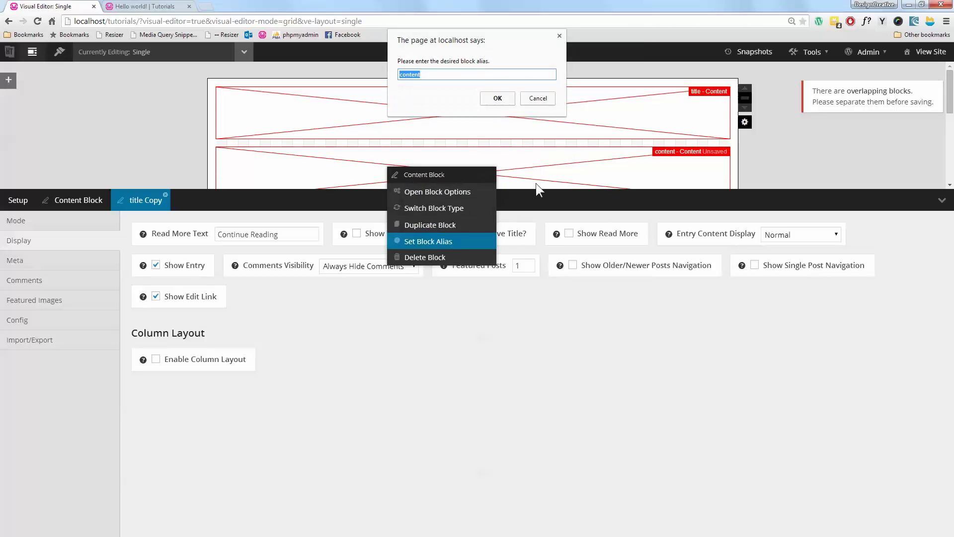
{"action": "key", "text": "Return"}
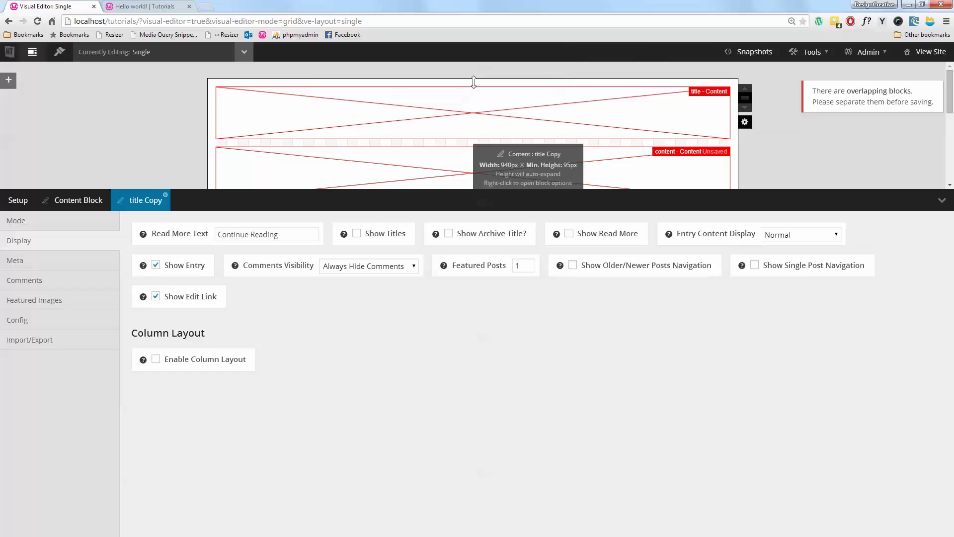
{"action": "scroll", "coordinate": [576, 125], "scroll_direction": "down", "scroll_amount": 1}
{"action": "left_click_drag", "start_coordinate": [606, 146], "coordinate": [607, 130]}
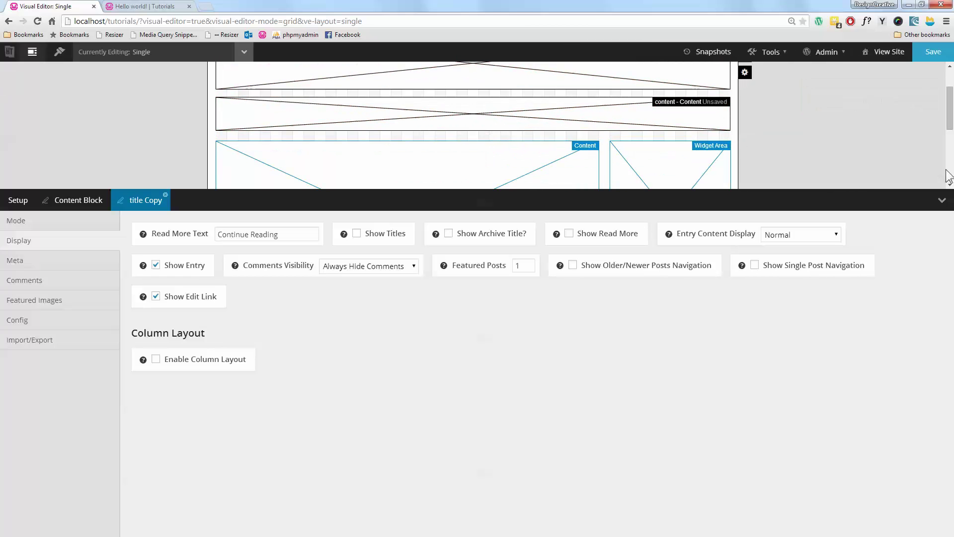
Save the Single layout and reload the "Hello world!" post page.
{"action": "left_click", "coordinate": [937, 58]}
{"action": "left_click", "coordinate": [160, 10]}
{"action": "key", "text": "F5"}
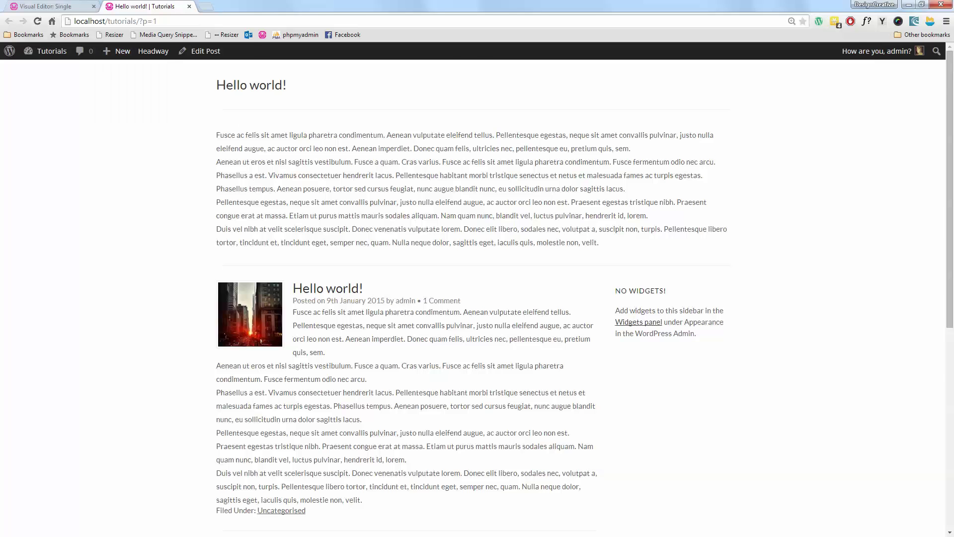
Return to the visual editor and delete the original Content block and the Widget Area block beneath the "content" block.
{"action": "left_click", "coordinate": [49, 7]}
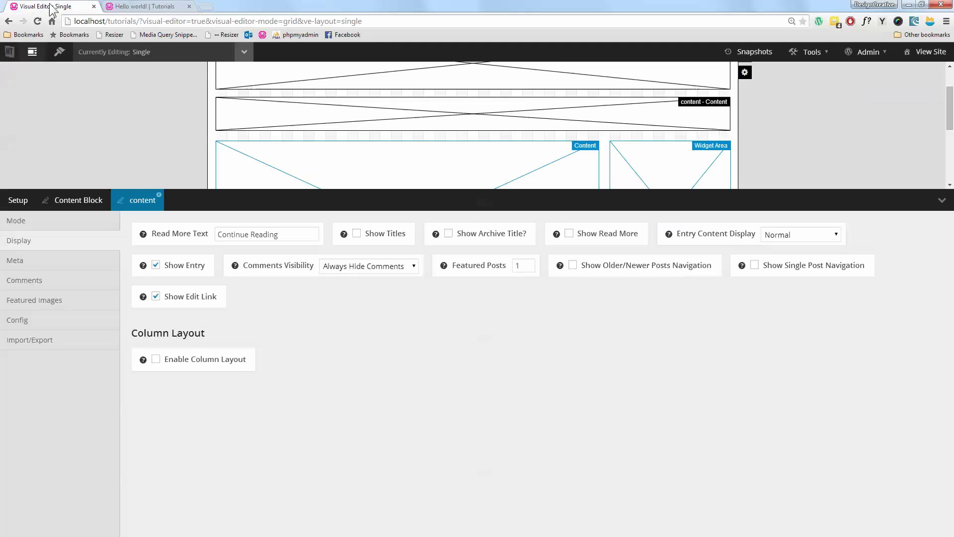
{"action": "right_click", "coordinate": [534, 165]}
{"action": "left_click", "coordinate": [571, 276]}
{"action": "key", "text": "Return"}
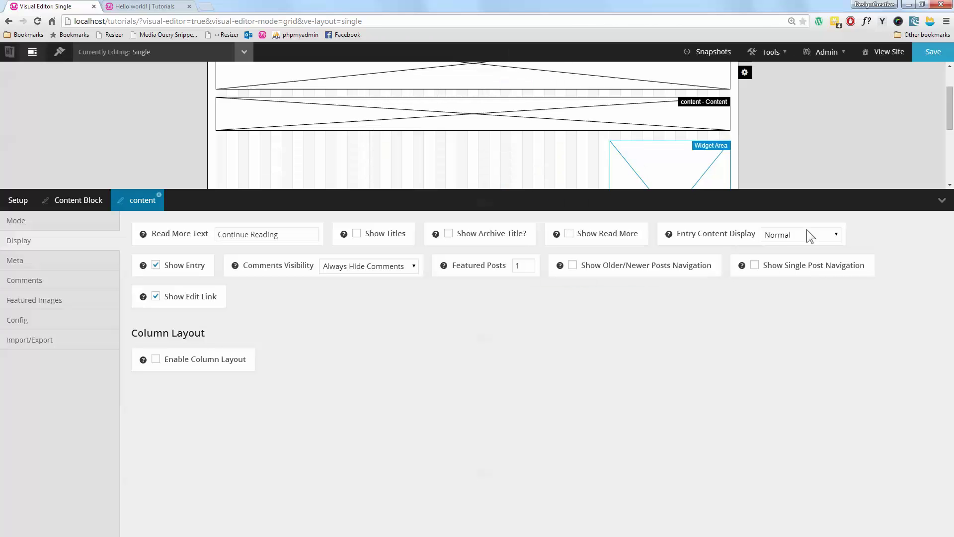
{"action": "right_click", "coordinate": [670, 184]}
{"action": "left_click", "coordinate": [714, 296]}
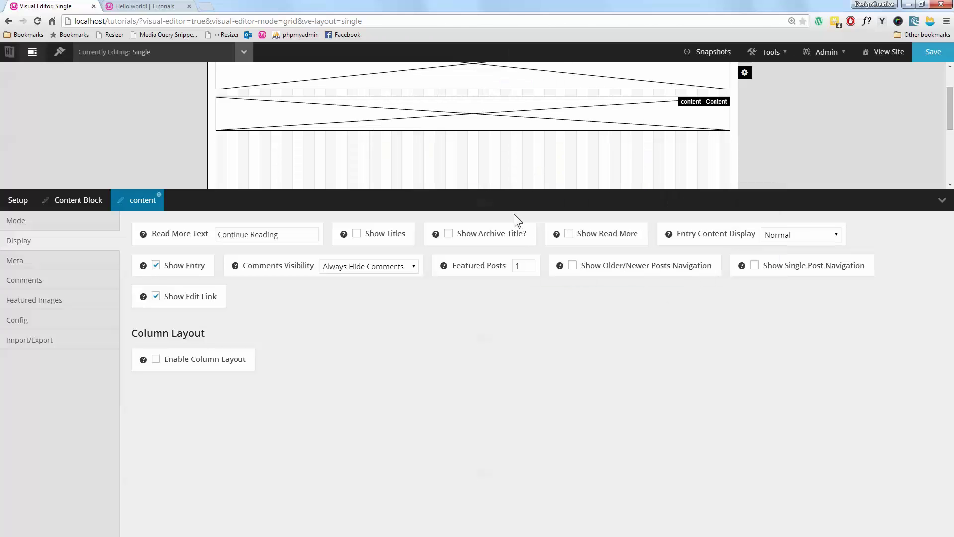
{"action": "left_click_drag", "start_coordinate": [219, 139], "coordinate": [765, 178]}
{"action": "left_click", "coordinate": [500, 237]}
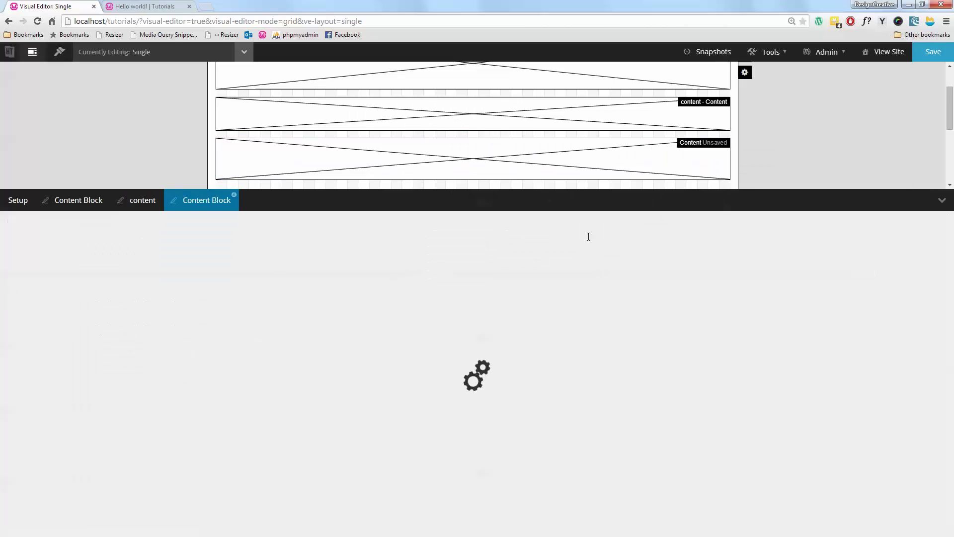
{"action": "right_click", "coordinate": [493, 167]}
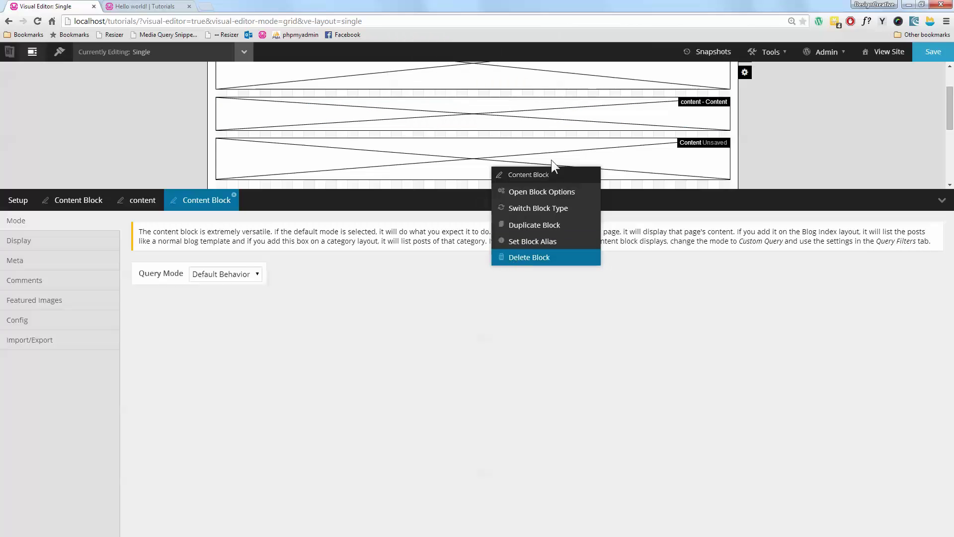
{"action": "left_click", "coordinate": [516, 255]}
Duplicate the "content" block, extend the wrapper downward and place the copy directly below the original without overlap.
{"action": "right_click", "coordinate": [412, 116]}
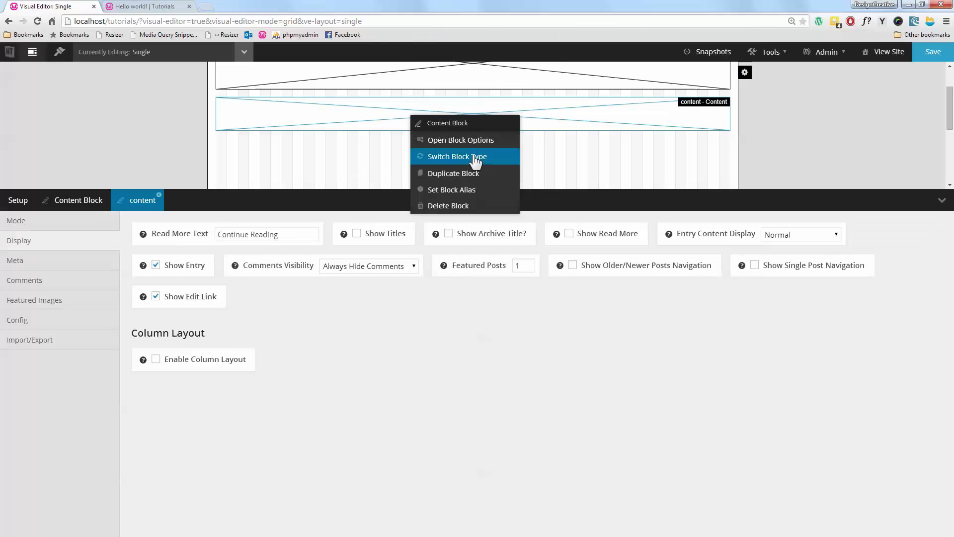
{"action": "left_click", "coordinate": [471, 175]}
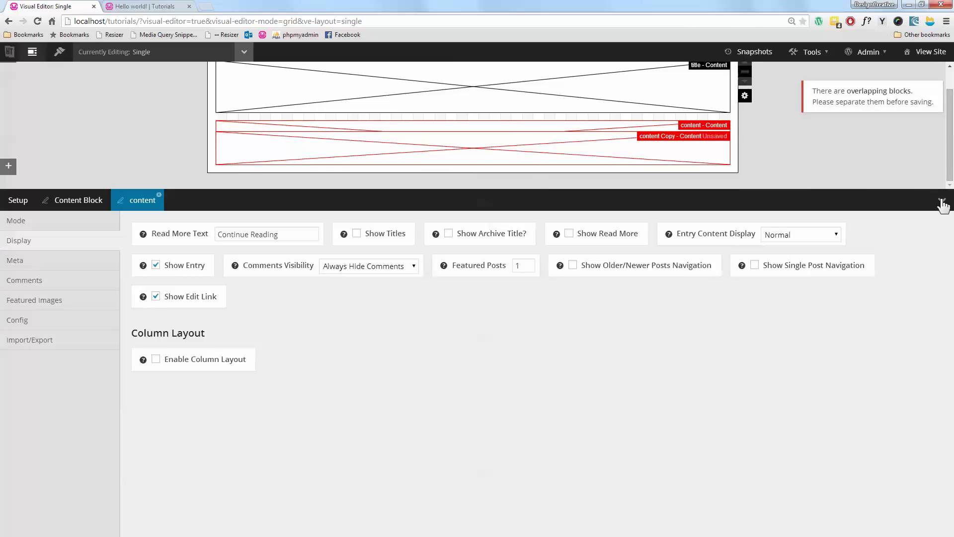
{"action": "left_click", "coordinate": [937, 202]}
{"action": "left_click_drag", "start_coordinate": [493, 195], "coordinate": [471, 219]}
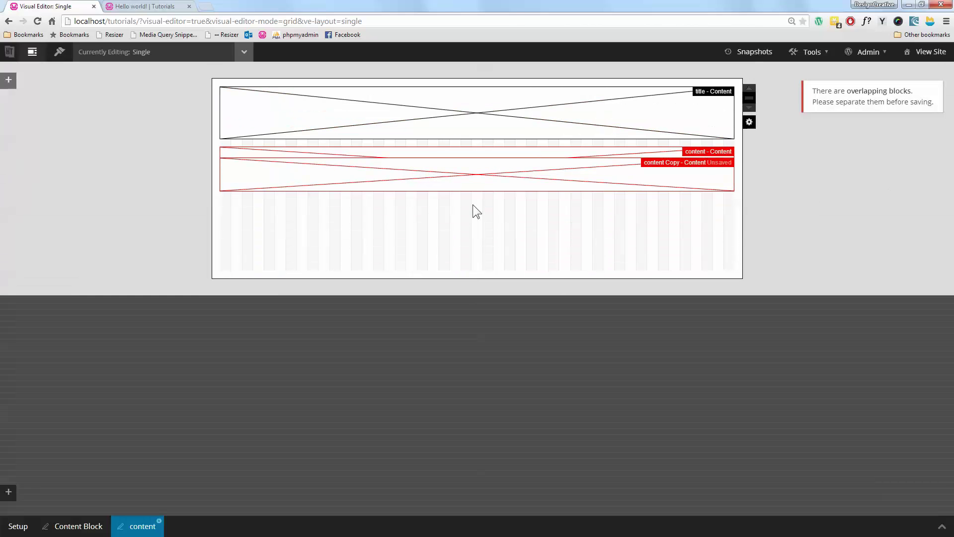
{"action": "left_click_drag", "start_coordinate": [462, 171], "coordinate": [459, 207]}
Set the alias of the content copy to "image" and shorten the wrapper to end just beneath it.
{"action": "right_click", "coordinate": [458, 208]}
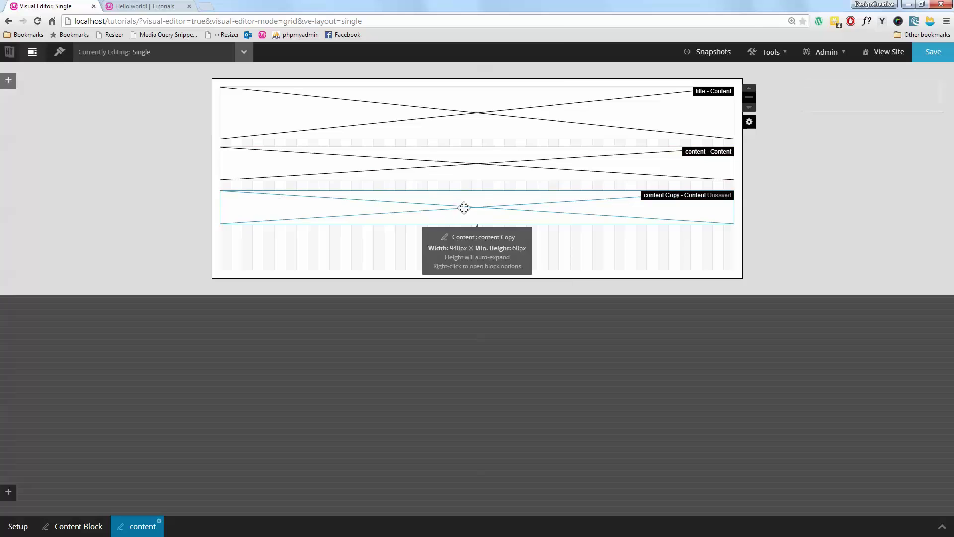
{"action": "left_click", "coordinate": [528, 282]}
{"action": "type", "text": "image"}
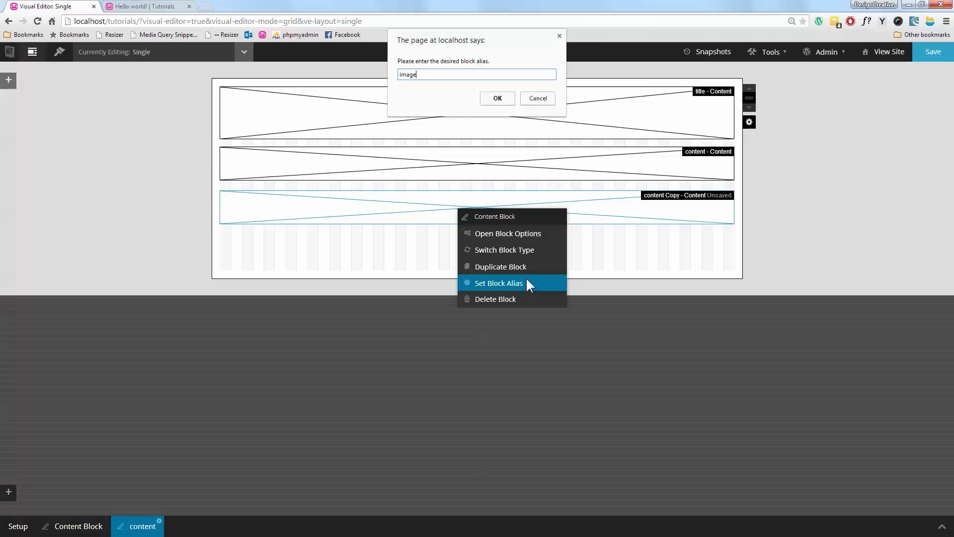
{"action": "key", "text": "Return"}
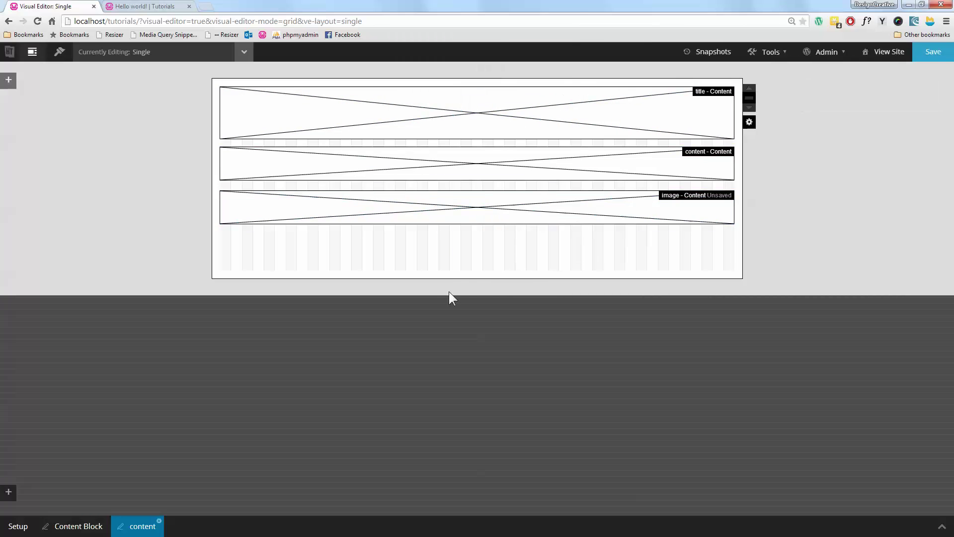
{"action": "left_click_drag", "start_coordinate": [454, 278], "coordinate": [461, 233]}
Set the image block's Entry Content Display to Hide Entry Content.
{"action": "right_click", "coordinate": [442, 209]}
{"action": "left_click", "coordinate": [519, 238]}
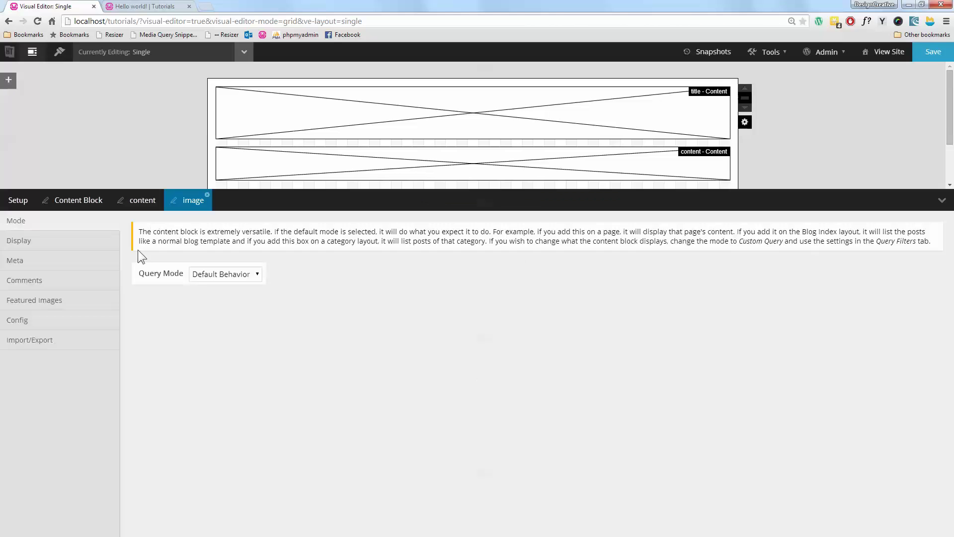
{"action": "left_click", "coordinate": [64, 244]}
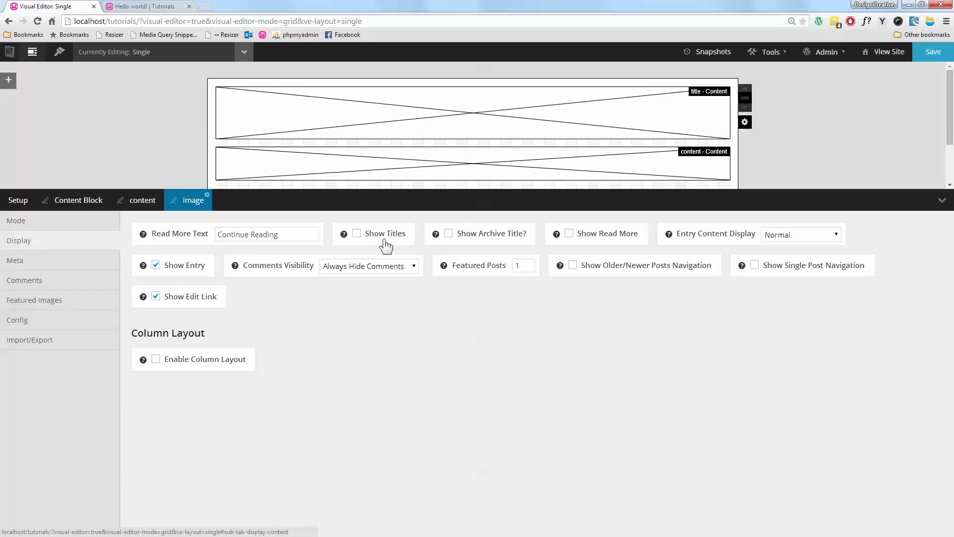
{"action": "left_click", "coordinate": [785, 242]}
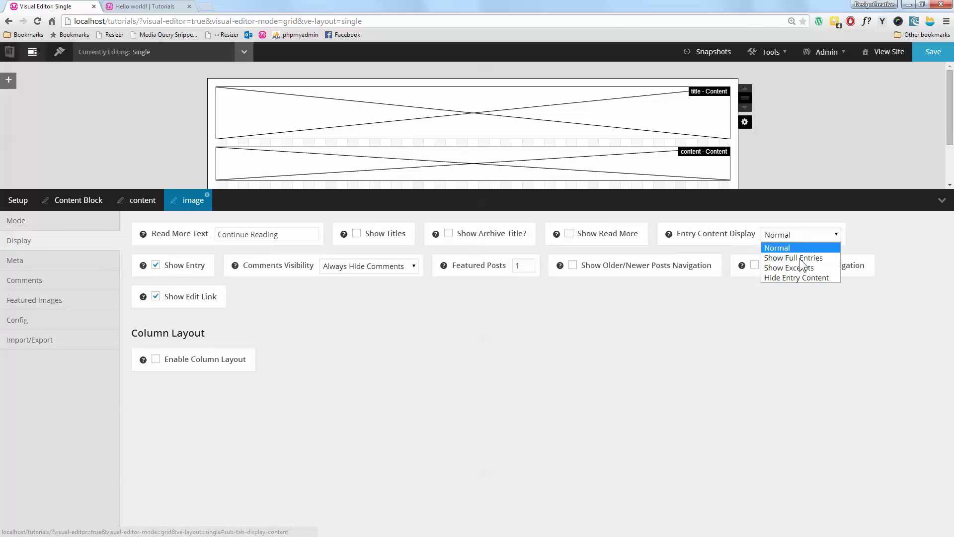
{"action": "left_click", "coordinate": [796, 277]}
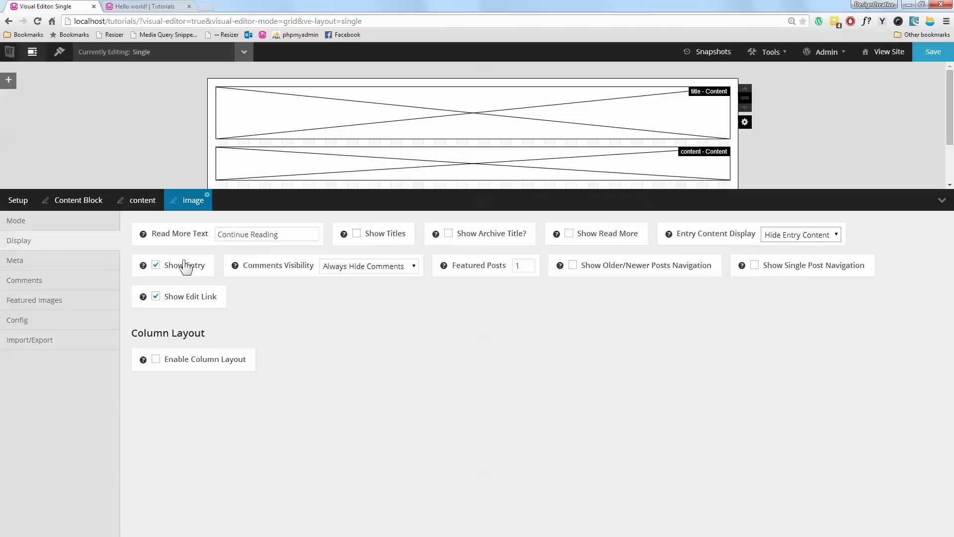
Enable Show Featured Images for the image block with position Above Title and a Featured Image Height Ratio of 100%.
{"action": "left_click", "coordinate": [55, 299]}
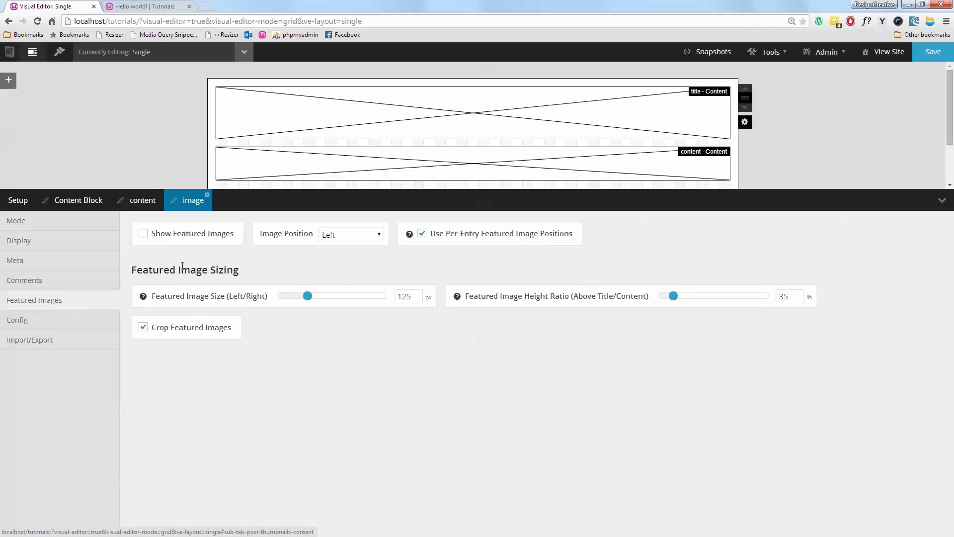
{"action": "left_click", "coordinate": [201, 240]}
{"action": "left_click", "coordinate": [358, 235]}
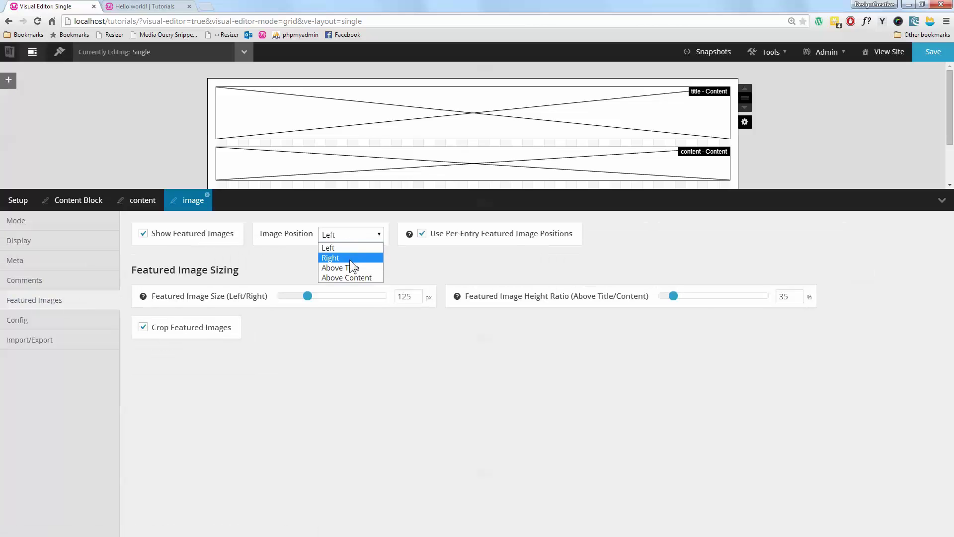
{"action": "left_click", "coordinate": [350, 268]}
{"action": "left_click", "coordinate": [357, 240]}
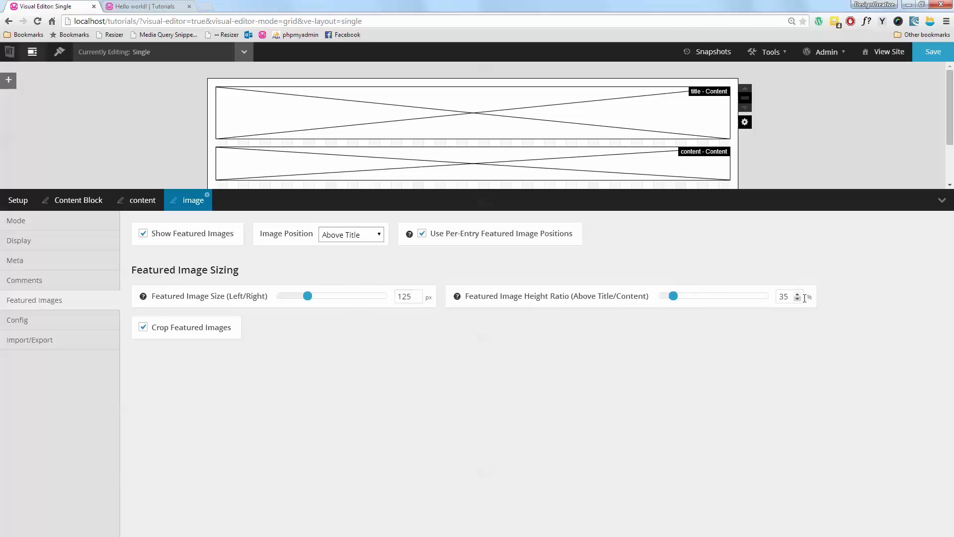
{"action": "double_click", "coordinate": [785, 296]}
{"action": "type", "text": "100"}
Save the layout, reload the "Hello world!" post page and check the featured image below the content.
{"action": "left_click", "coordinate": [933, 51]}
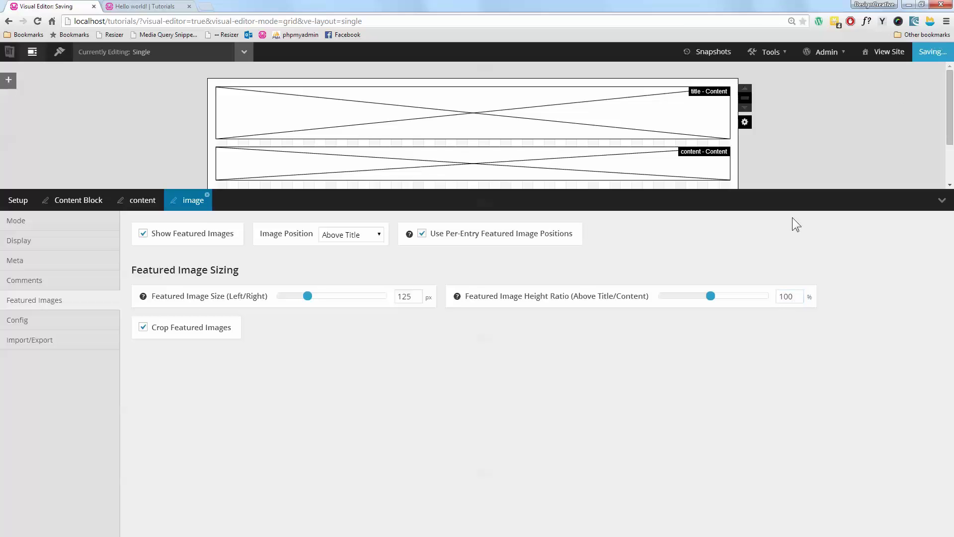
{"action": "left_click", "coordinate": [158, 6]}
{"action": "key", "text": "F5"}
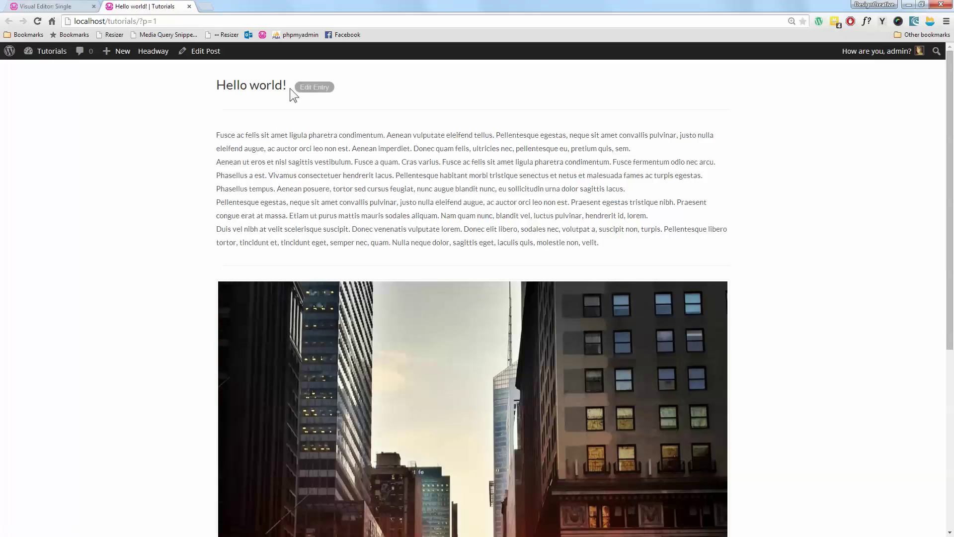
{"action": "scroll", "coordinate": [531, 193], "scroll_direction": "down", "scroll_amount": 5}
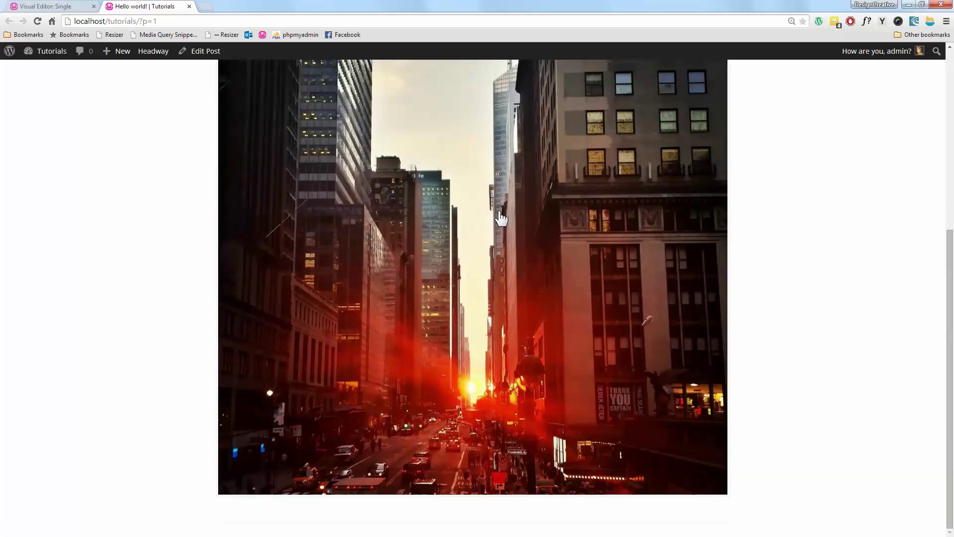
{"action": "scroll", "coordinate": [603, 317], "scroll_direction": "up", "scroll_amount": 5}
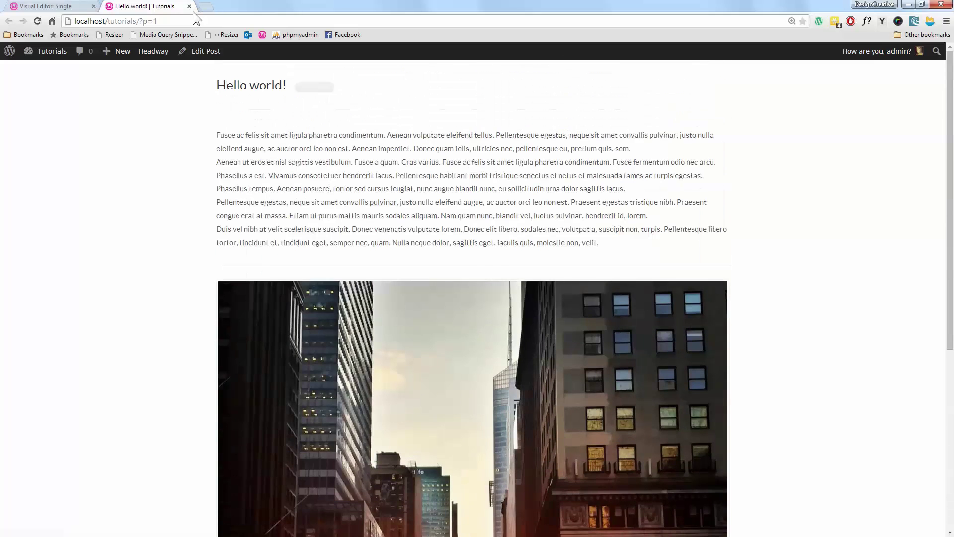
Back in the visual editor, extend the wrapper, duplicate the "image" block and place the copy directly below it.
{"action": "left_click", "coordinate": [55, 7]}
{"action": "scroll", "coordinate": [497, 135], "scroll_direction": "down", "scroll_amount": 3}
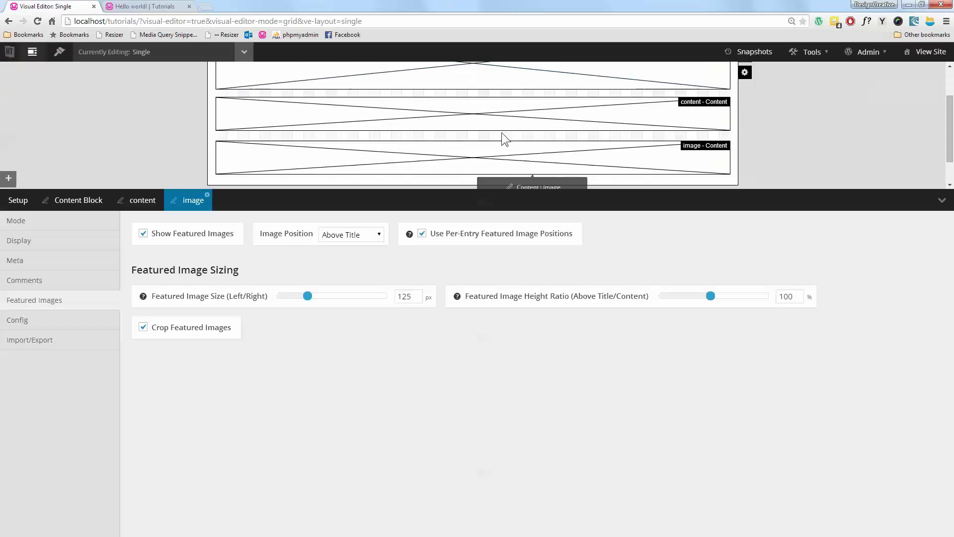
{"action": "left_click", "coordinate": [942, 200]}
{"action": "left_click_drag", "start_coordinate": [487, 234], "coordinate": [483, 322]}
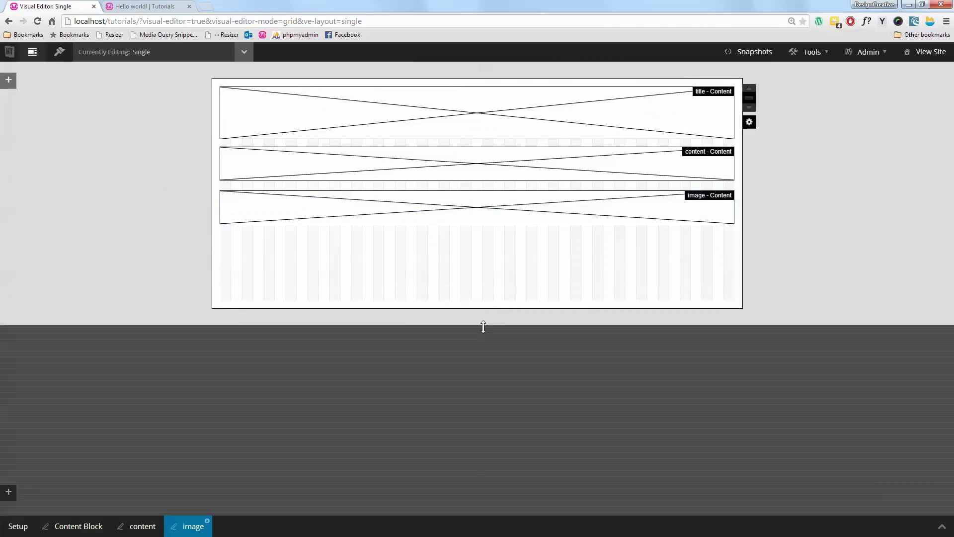
{"action": "right_click", "coordinate": [266, 211]}
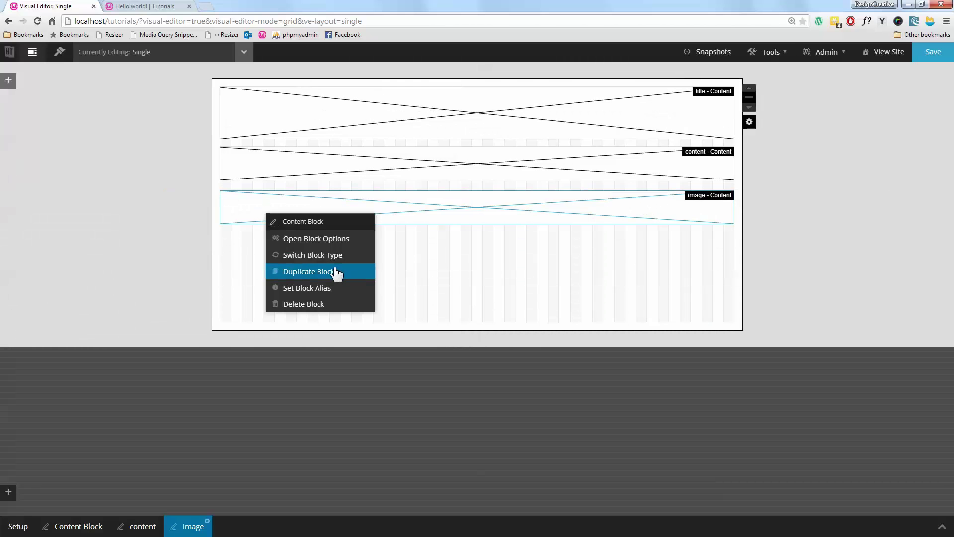
{"action": "left_click", "coordinate": [331, 272]}
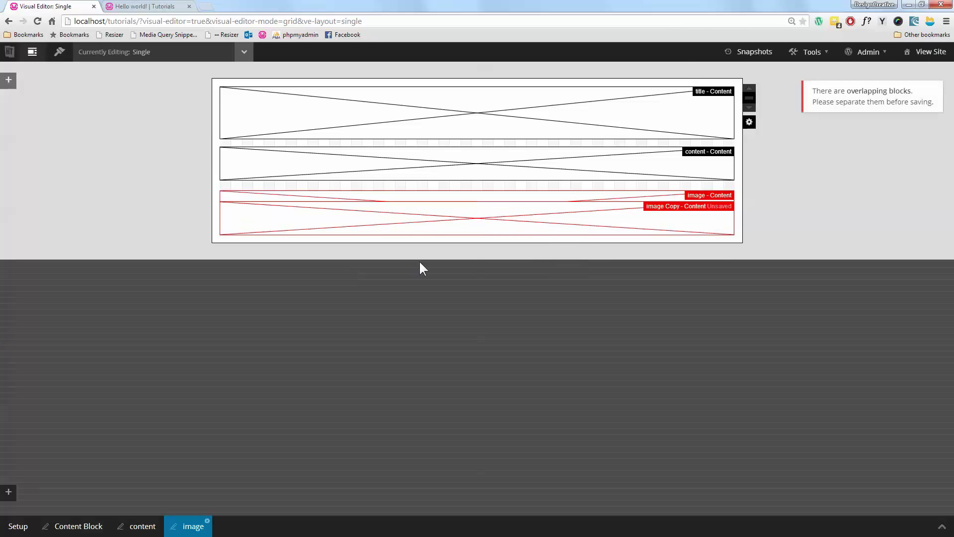
{"action": "left_click_drag", "start_coordinate": [479, 219], "coordinate": [460, 238]}
Set the alias of the image copy to "comments".
{"action": "right_click", "coordinate": [460, 237]}
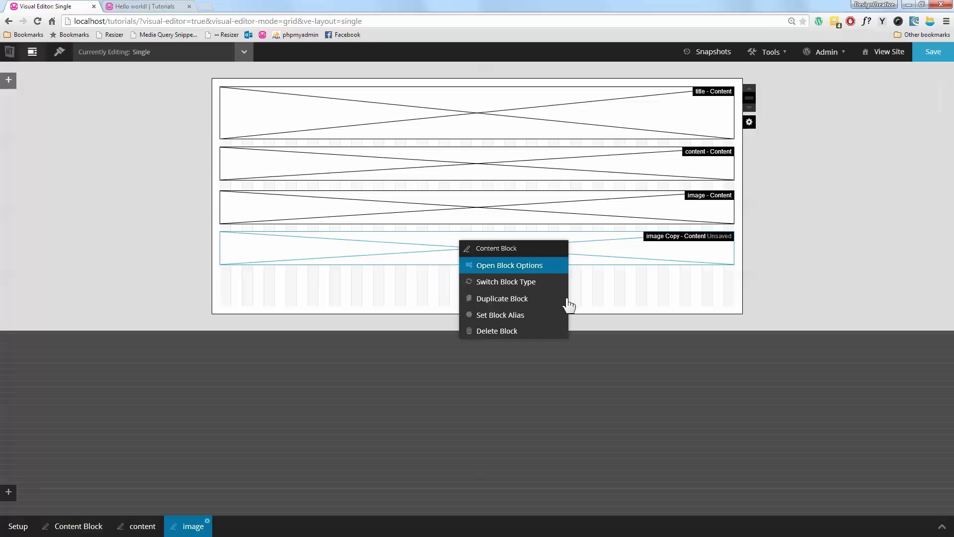
{"action": "left_click", "coordinate": [511, 313]}
{"action": "type", "text": "comments"}
{"action": "key", "text": "Return"}
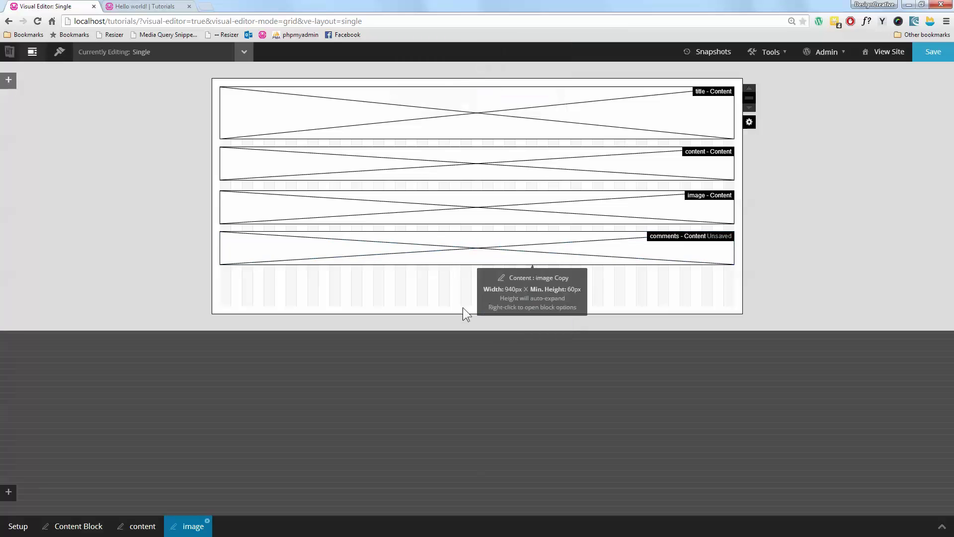
Set the comments block's Comments Visibility to Always Show Comments and save the layout.
{"action": "right_click", "coordinate": [481, 242]}
{"action": "left_click", "coordinate": [523, 272]}
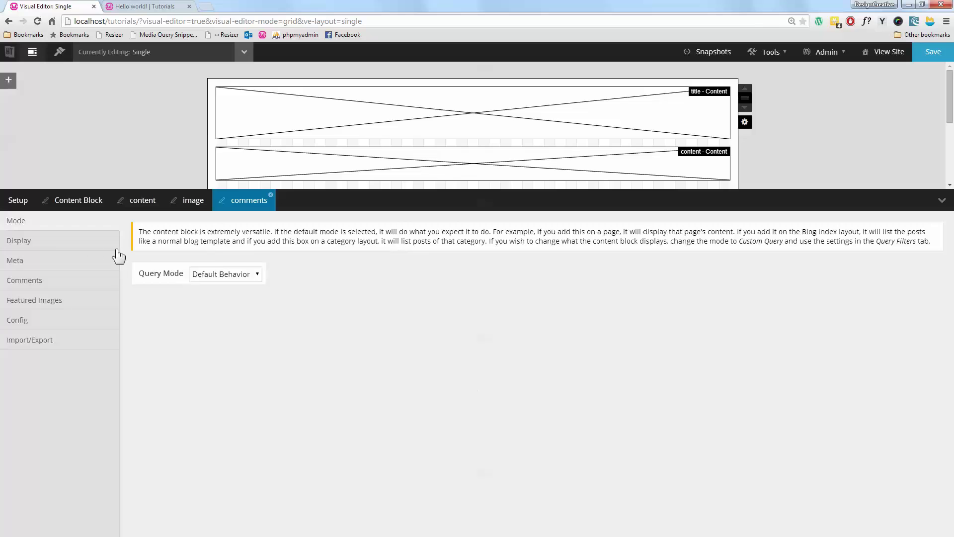
{"action": "left_click", "coordinate": [72, 245]}
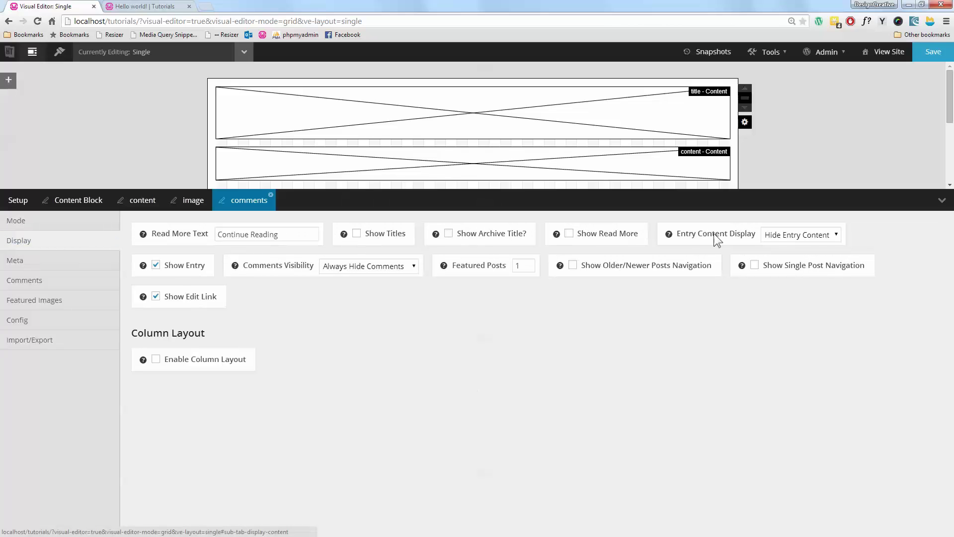
{"action": "left_click", "coordinate": [81, 299]}
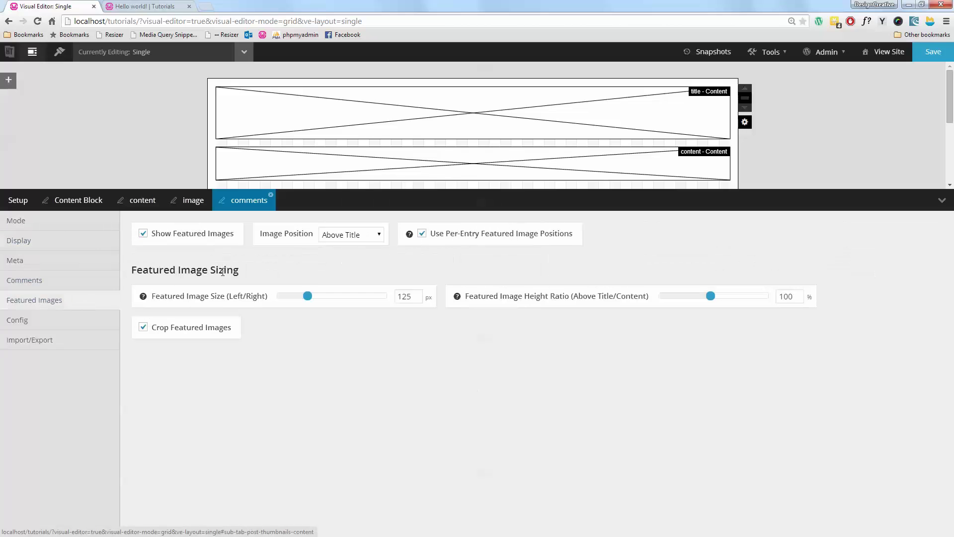
{"action": "left_click", "coordinate": [50, 245]}
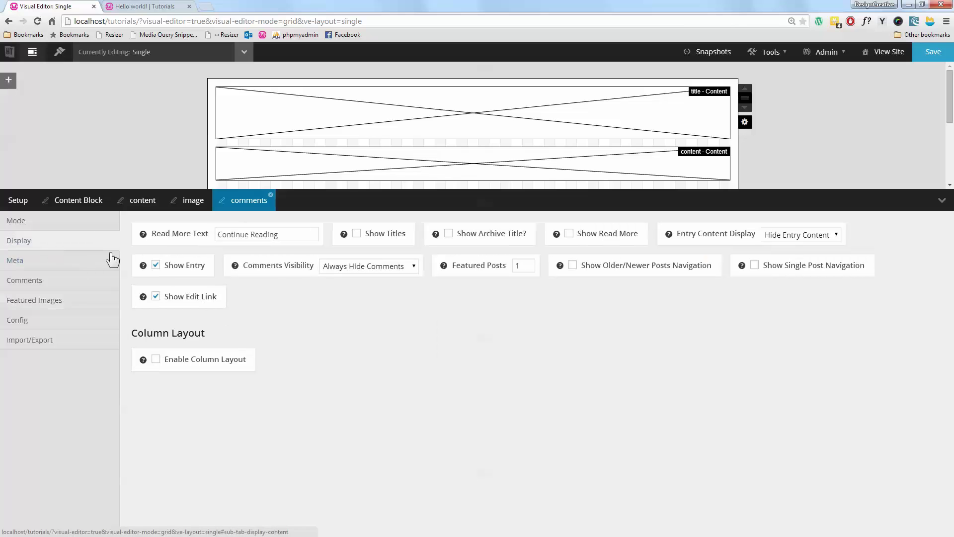
{"action": "left_click", "coordinate": [366, 267]}
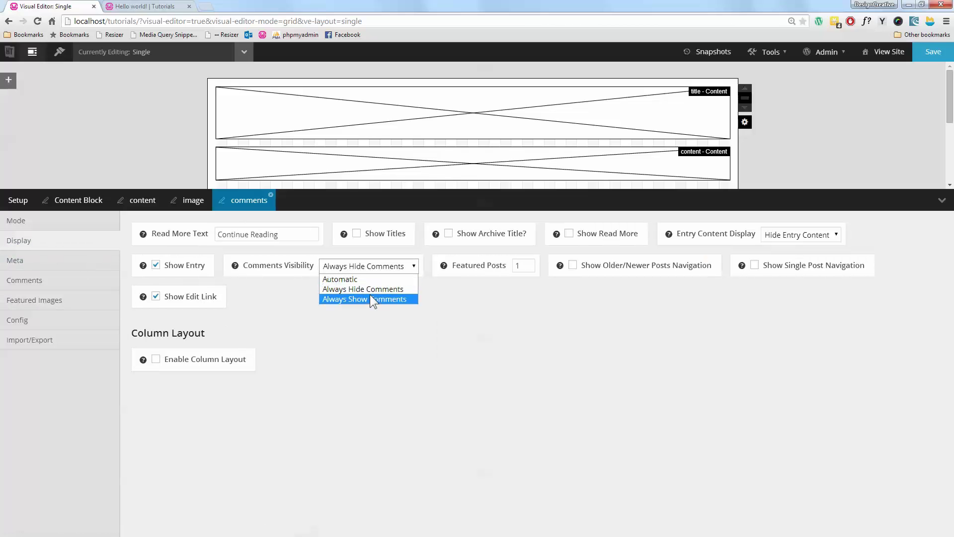
{"action": "left_click", "coordinate": [373, 299]}
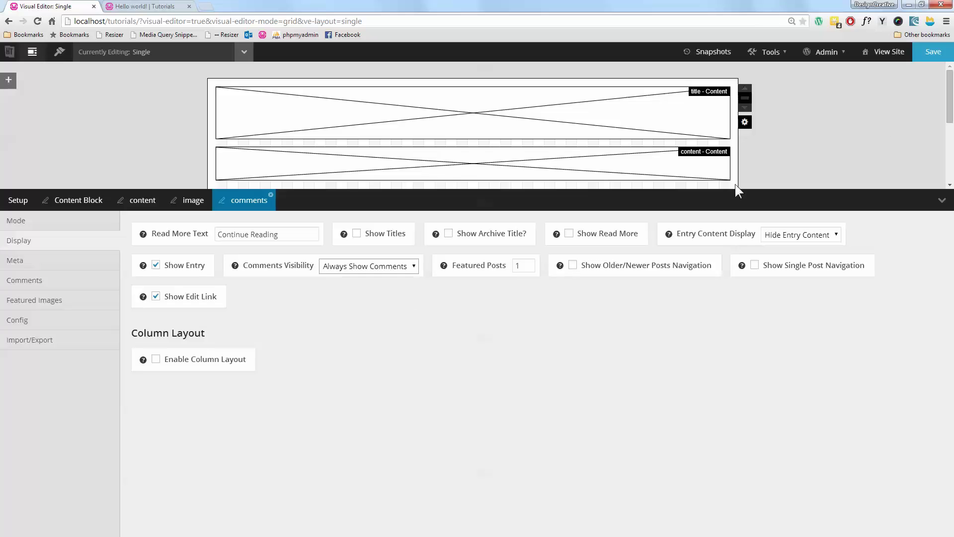
{"action": "left_click", "coordinate": [939, 56]}
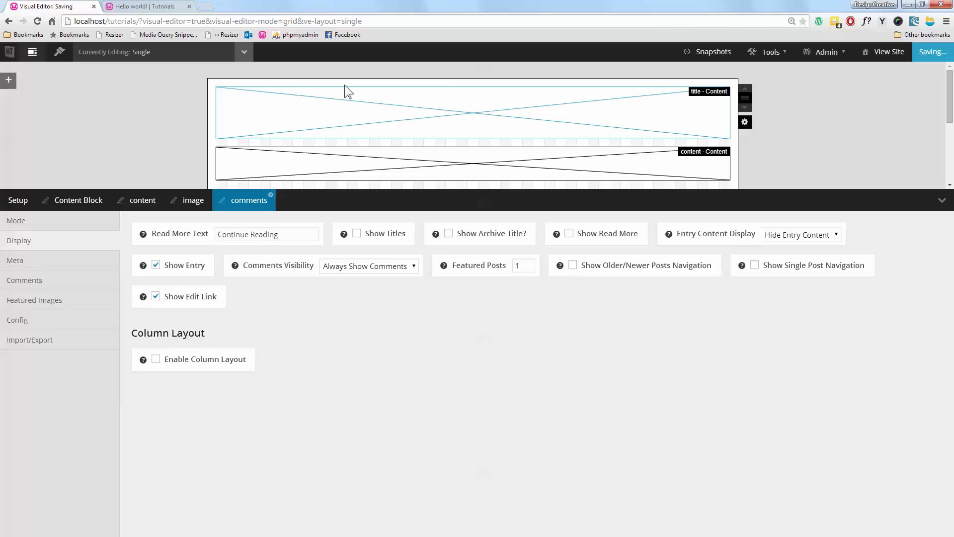
Reload the "Hello world!" post page and check the area below the featured image for comments.
{"action": "left_click", "coordinate": [164, 7]}
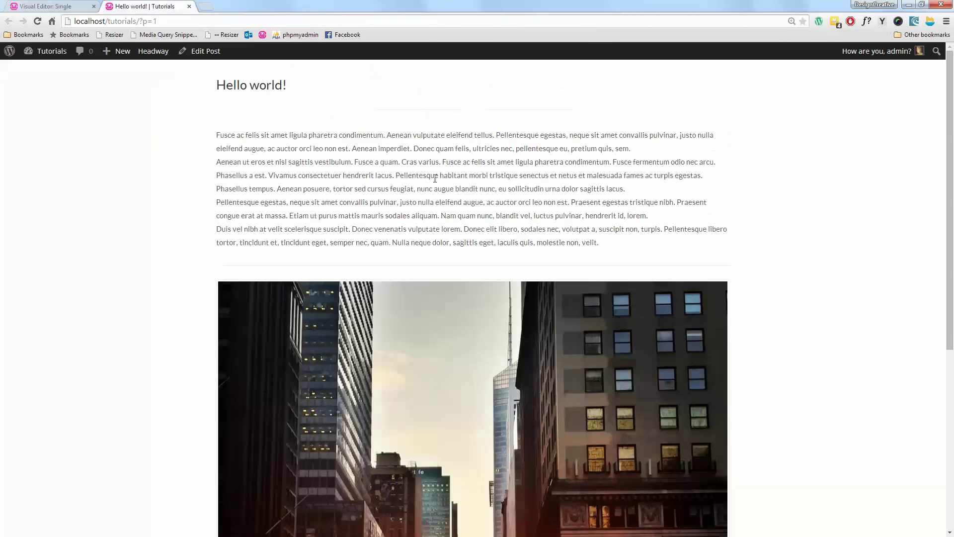
{"action": "key", "text": "F5"}
{"action": "scroll", "coordinate": [506, 197], "scroll_direction": "down", "scroll_amount": 13}
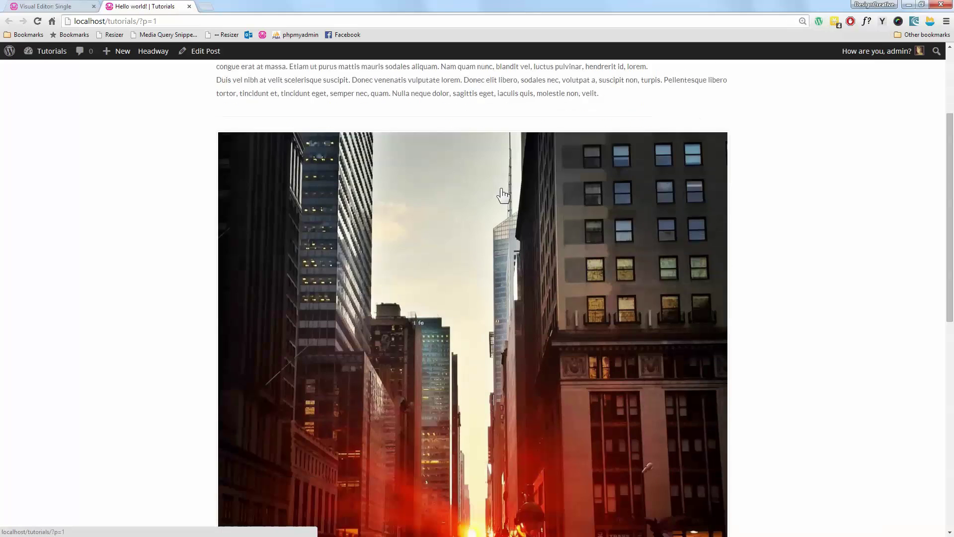
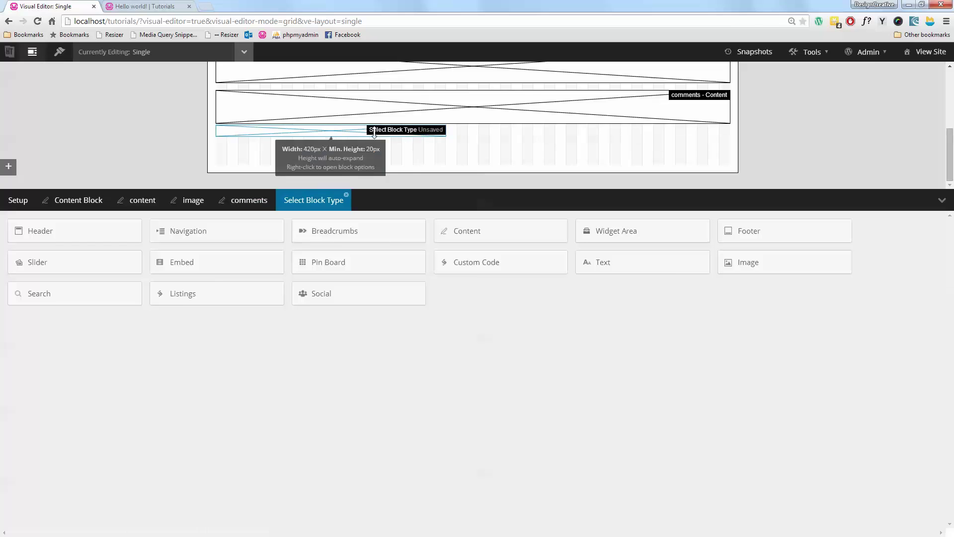
{"action": "left_click", "coordinate": [426, 124]}
{"action": "right_click", "coordinate": [421, 114]}
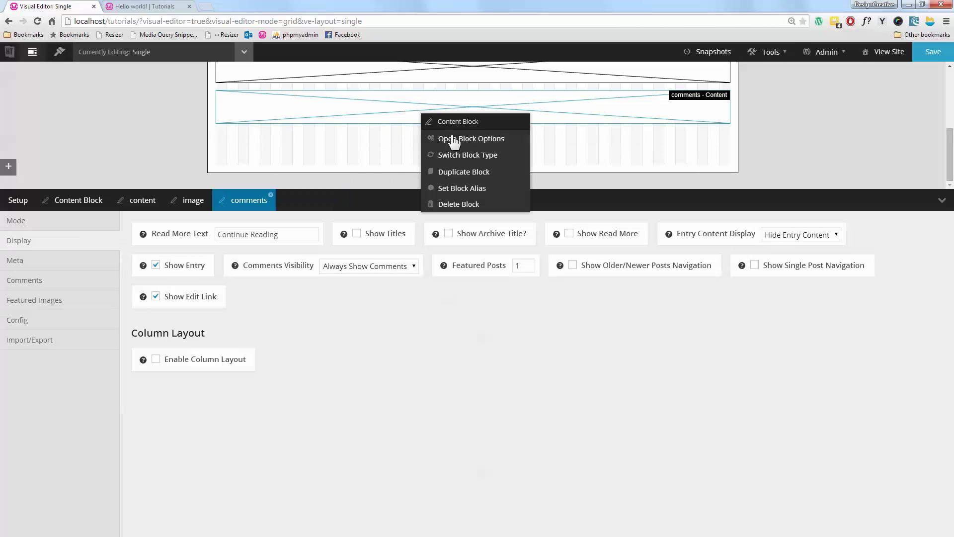
{"action": "left_click", "coordinate": [463, 171]}
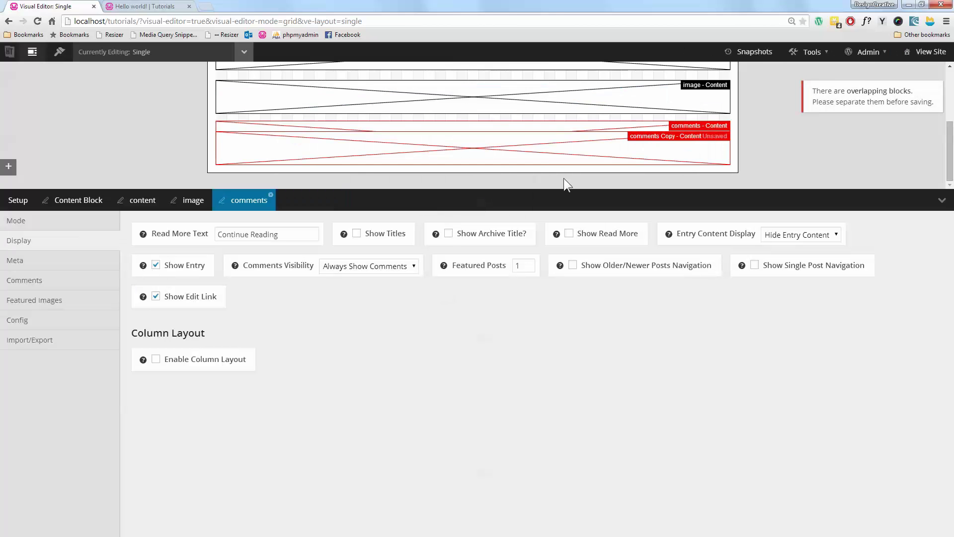
{"action": "left_click", "coordinate": [942, 200]}
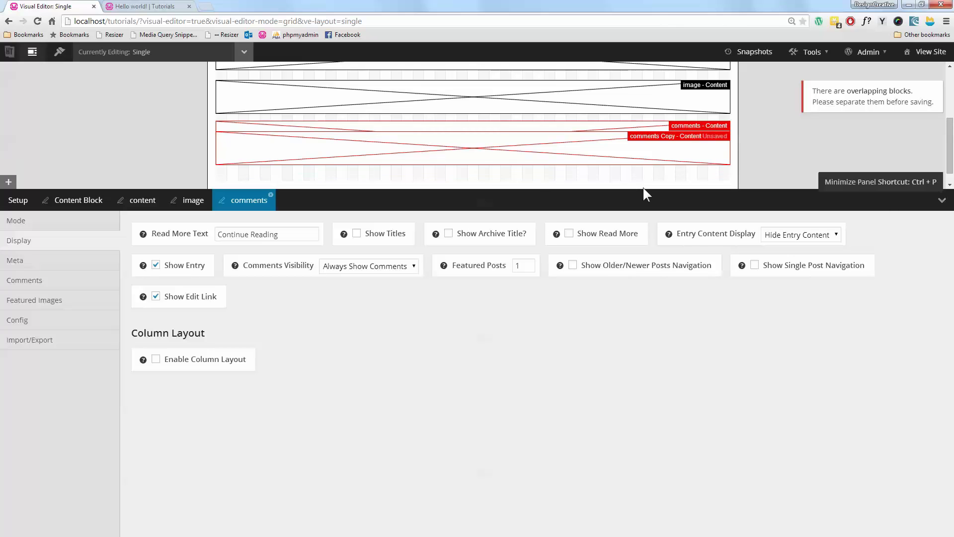
{"action": "left_click_drag", "start_coordinate": [514, 272], "coordinate": [509, 356]}
{"action": "mouse_move", "coordinate": [503, 275]}
{"action": "left_mouse_down"}
{"action": "mouse_move", "coordinate": [502, 302]}
{"action": "mouse_move", "coordinate": [504, 291]}
{"action": "left_mouse_up"}
{"action": "right_click", "coordinate": [504, 291]}
{"action": "left_click", "coordinate": [554, 385]}
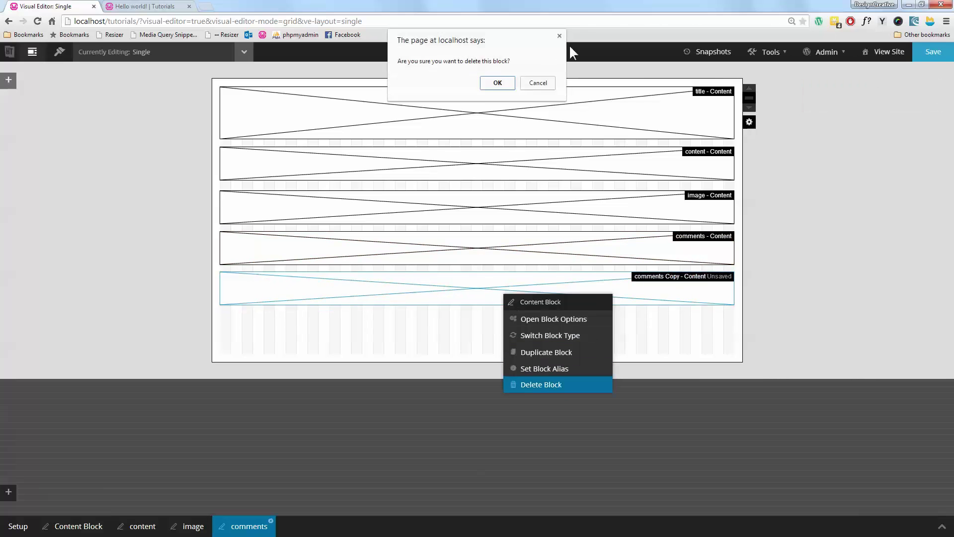
{"action": "left_click", "coordinate": [498, 83]}
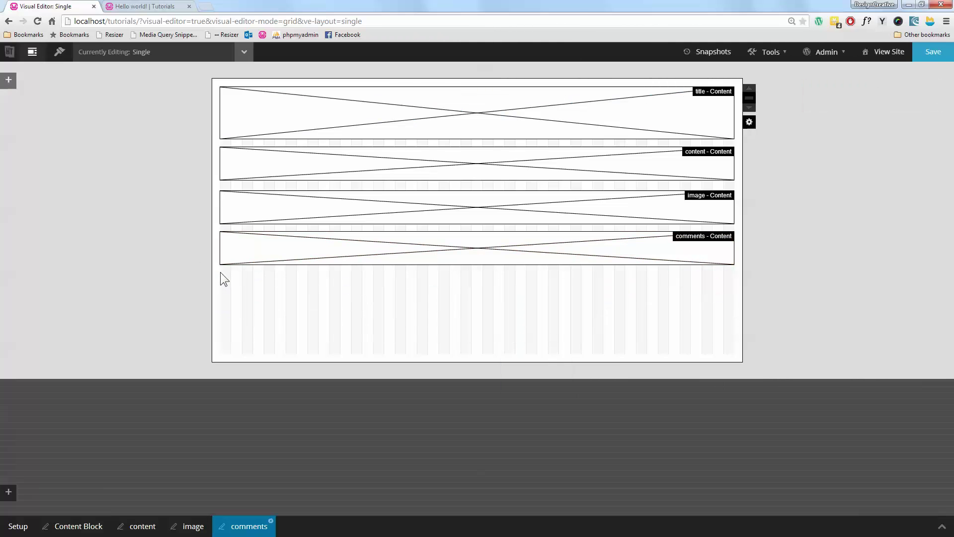
Add a full-width Content block below the comments block and turn off its titles, archive title, read more, older/newer posts and single post navigation.
{"action": "left_click_drag", "start_coordinate": [219, 272], "coordinate": [603, 295]}
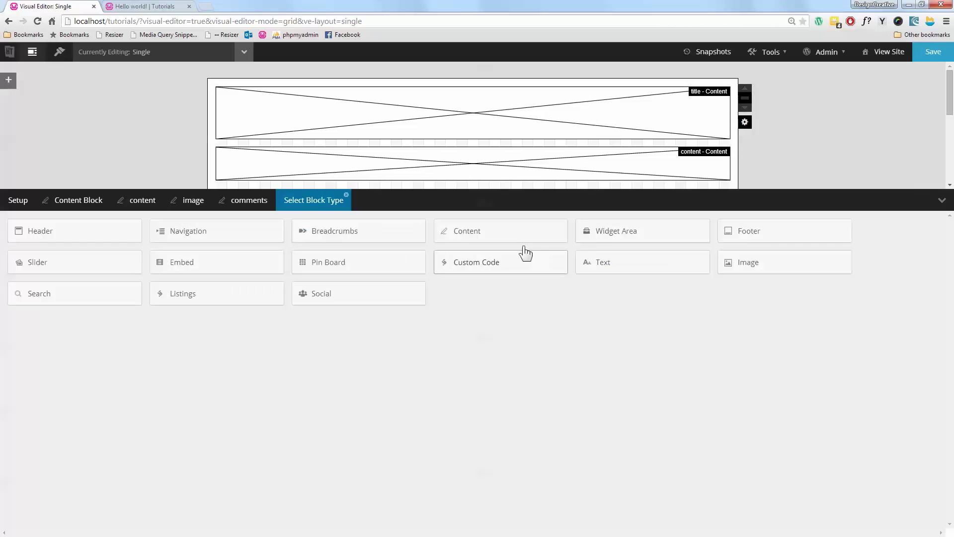
{"action": "left_click", "coordinate": [490, 234]}
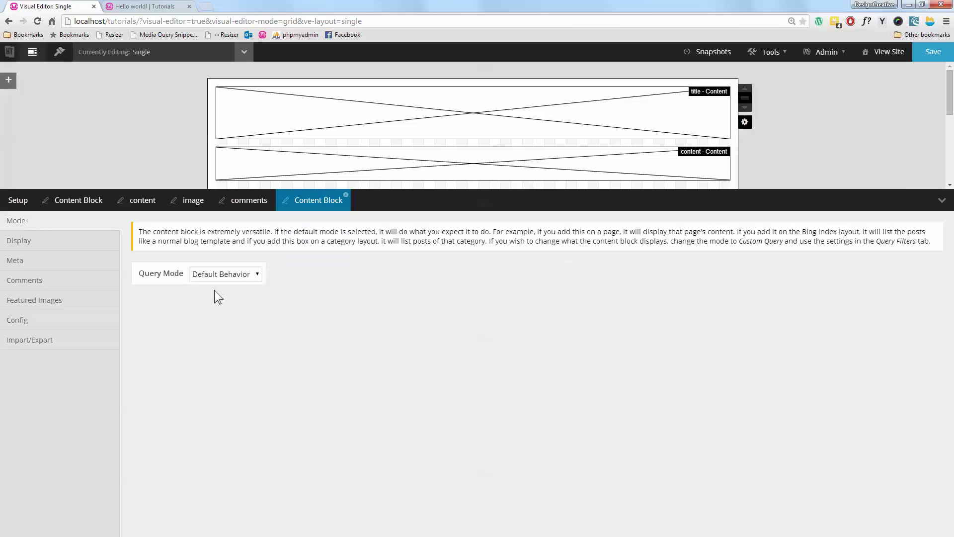
{"action": "left_click", "coordinate": [83, 245]}
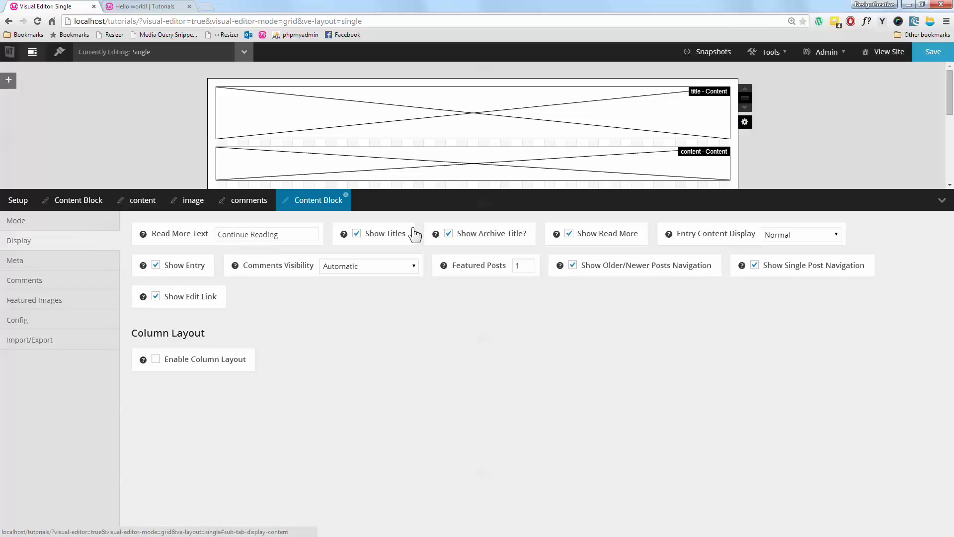
{"action": "left_click", "coordinate": [379, 234]}
{"action": "left_click", "coordinate": [501, 235]}
{"action": "left_click", "coordinate": [613, 235]}
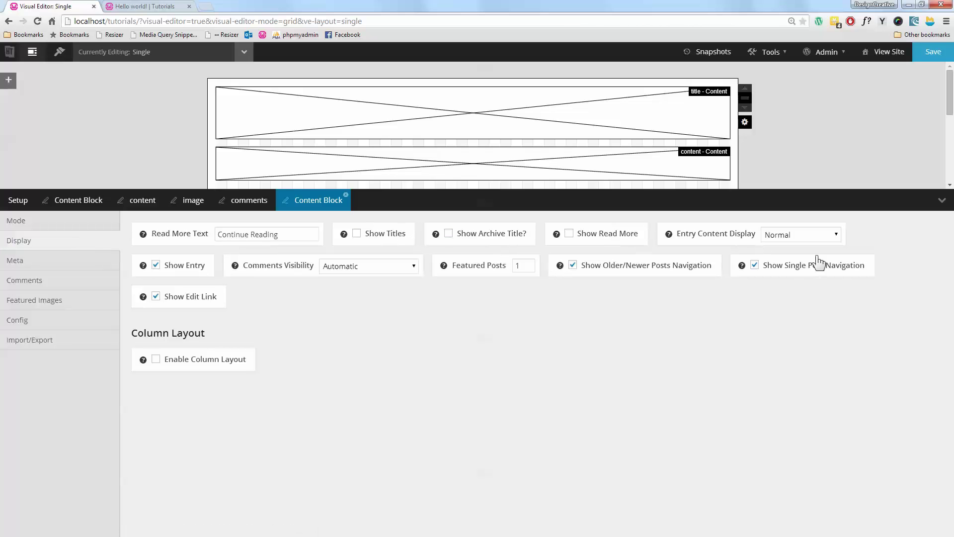
{"action": "left_click", "coordinate": [818, 262]}
{"action": "left_click", "coordinate": [660, 266]}
Set the new block's Comments Visibility to Always Hide Comments and its Entry Content Display to Hide Entry Content.
{"action": "left_click", "coordinate": [350, 267]}
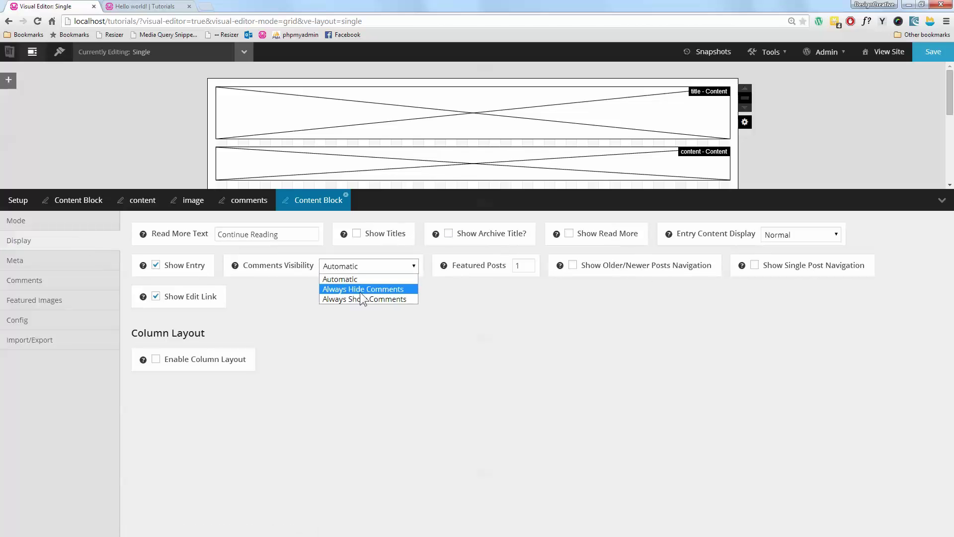
{"action": "left_click", "coordinate": [361, 295]}
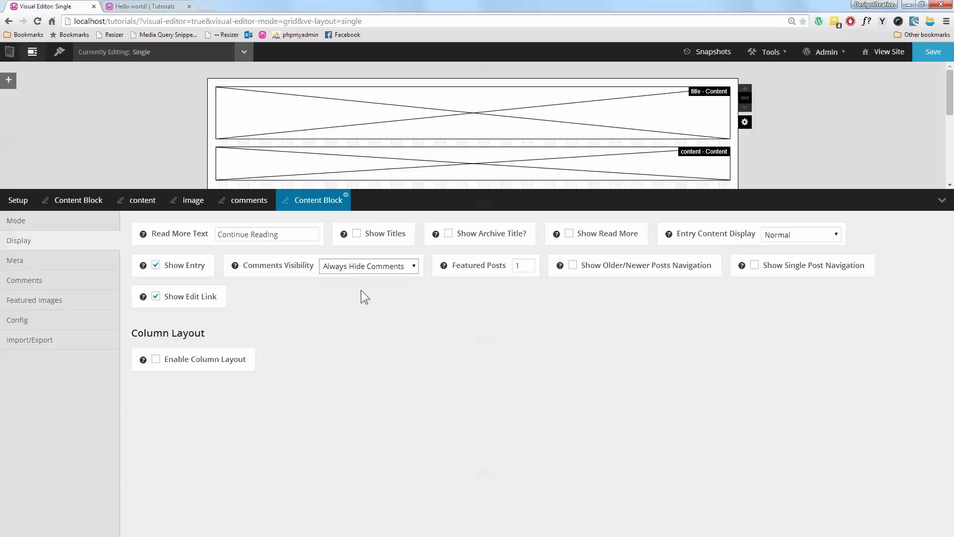
{"action": "left_click", "coordinate": [797, 235]}
{"action": "left_click", "coordinate": [798, 275]}
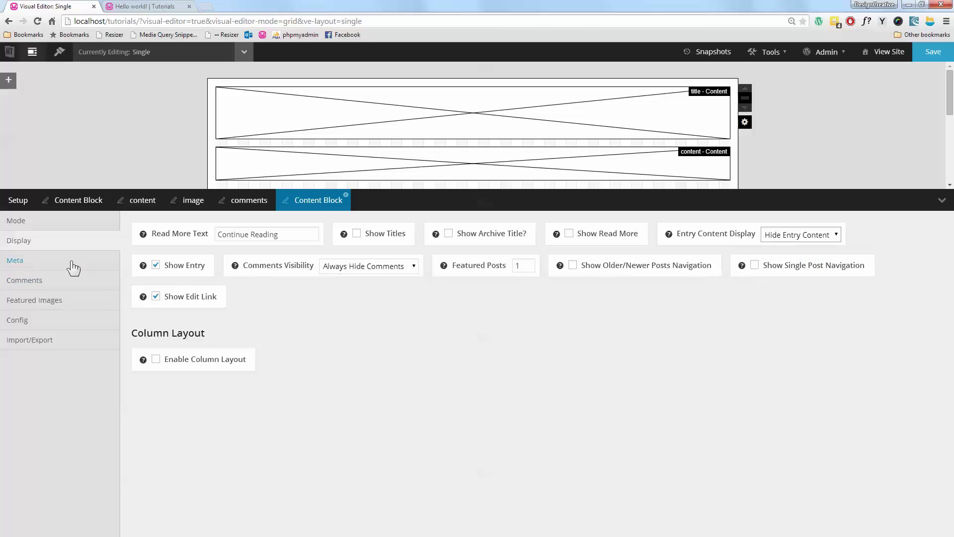
Review the new block's featured image settings and its Meta Above Content and Meta Below Content templates.
{"action": "left_click", "coordinate": [54, 300]}
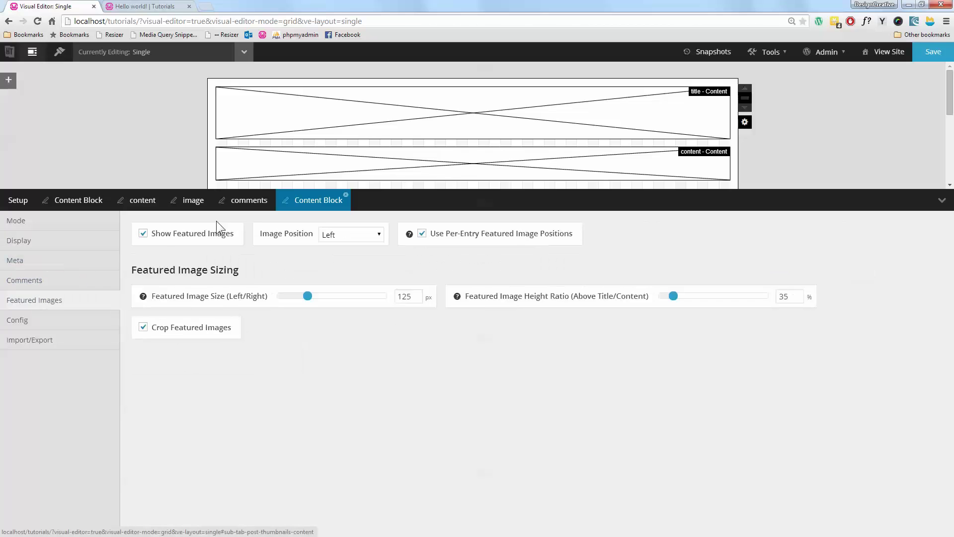
{"action": "left_click", "coordinate": [51, 262]}
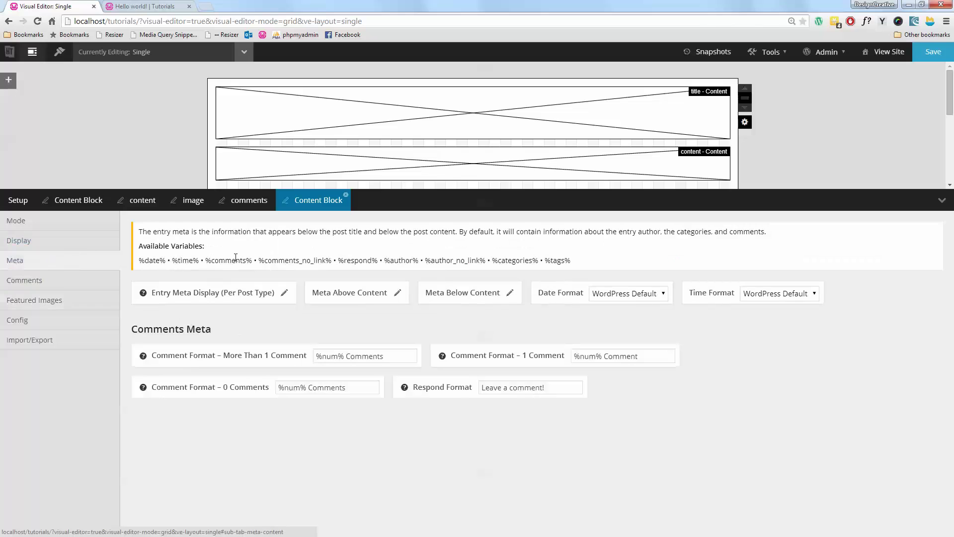
{"action": "left_click", "coordinate": [511, 293]}
{"action": "key", "text": "ctrl+a"}
{"action": "key", "text": "BackSpace"}
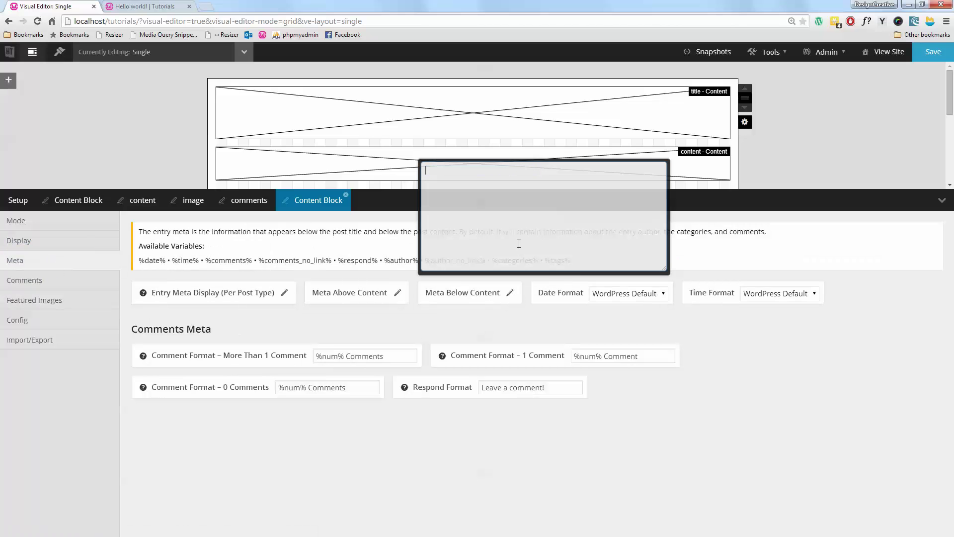
{"action": "key", "text": "ctrl+z"}
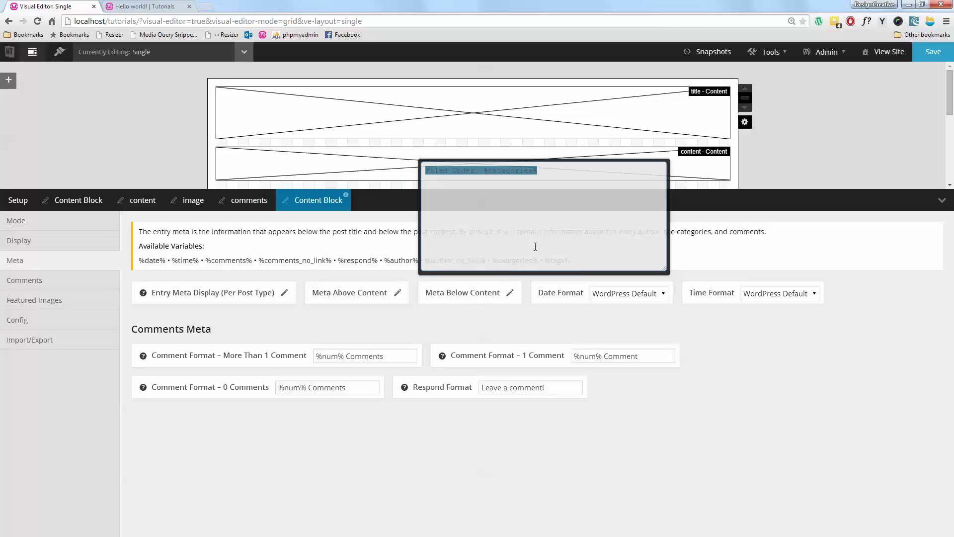
{"action": "left_click", "coordinate": [507, 299]}
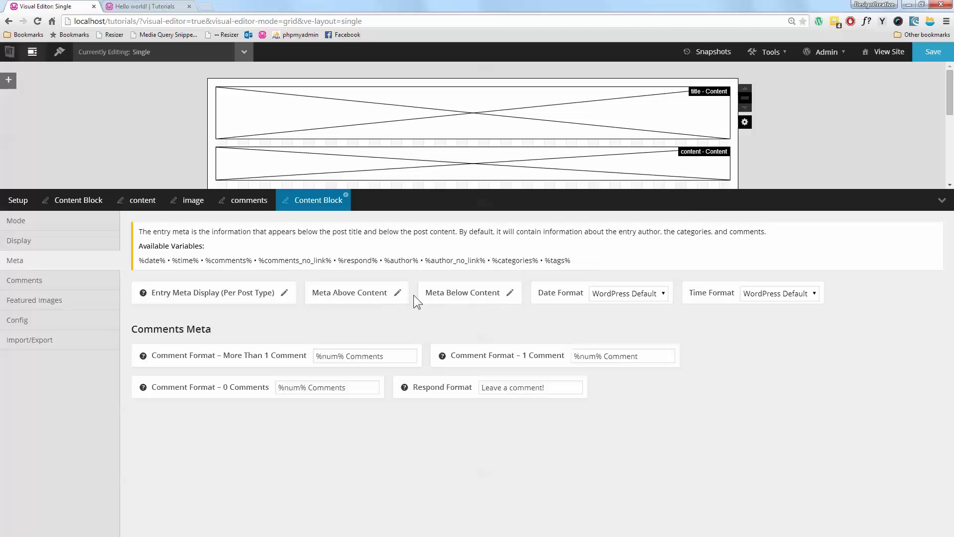
{"action": "left_click", "coordinate": [398, 293]}
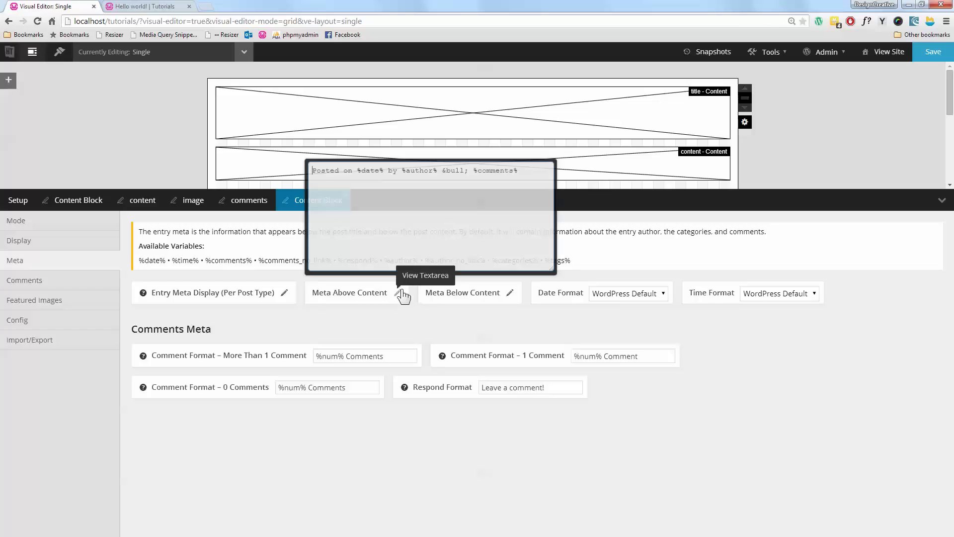
{"action": "left_click", "coordinate": [537, 333]}
Set the alias of the new Content block below comments to "meta above content".
{"action": "scroll", "coordinate": [465, 151], "scroll_direction": "down", "scroll_amount": 2}
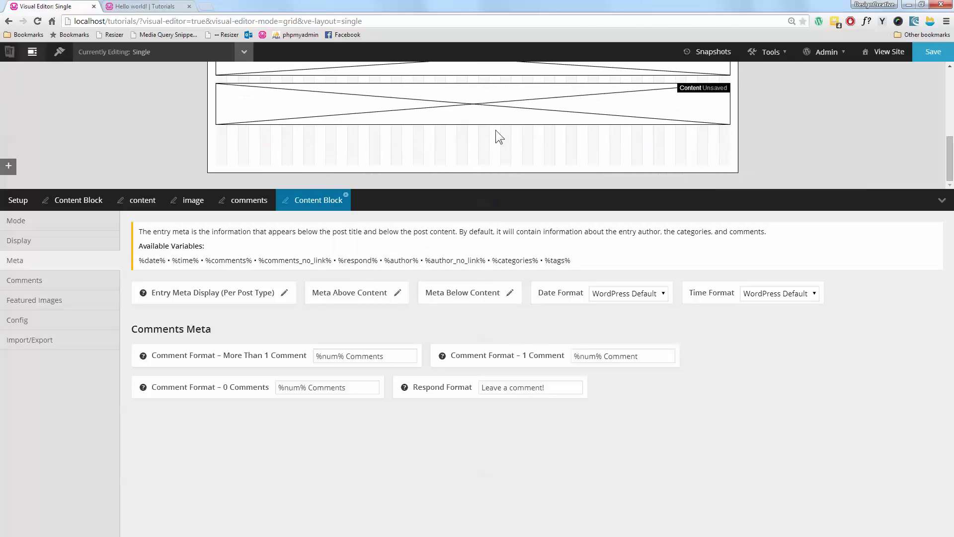
{"action": "right_click", "coordinate": [488, 110]}
{"action": "left_click", "coordinate": [526, 186]}
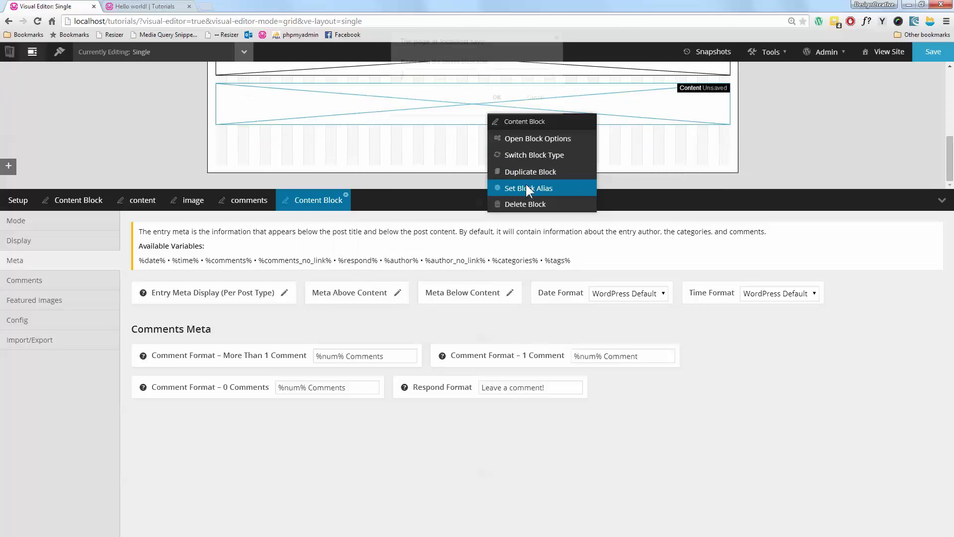
{"action": "type", "text": "meta a"}
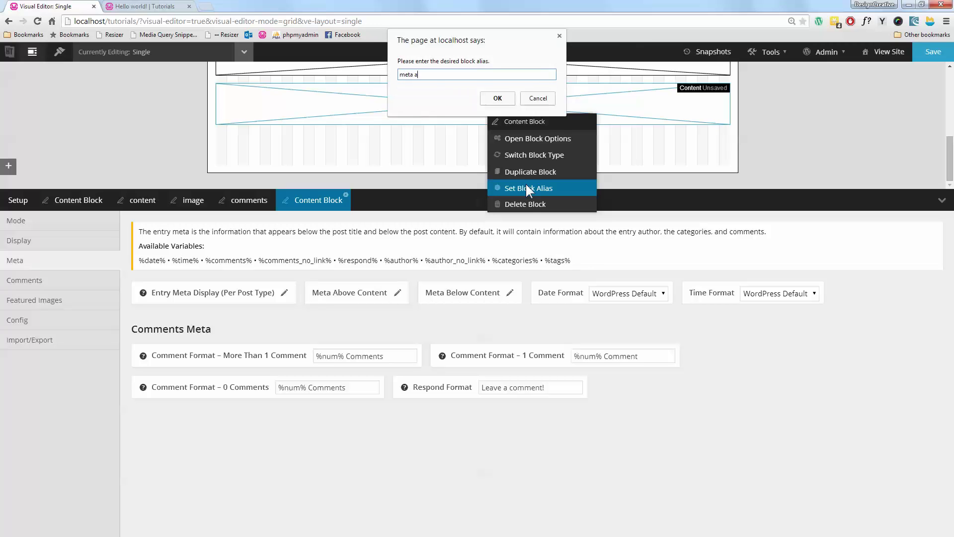
{"action": "type", "text": "bove content"}
{"action": "key", "text": "Return"}
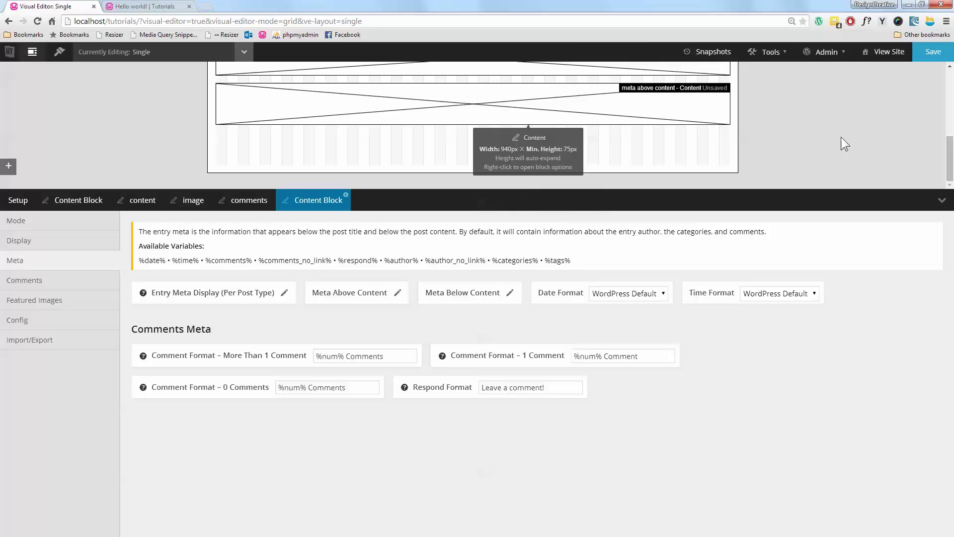
Save the layout, reload the "Hello world!" post page and check the post meta below the comments.
{"action": "left_click", "coordinate": [934, 53]}
{"action": "left_click", "coordinate": [159, 7]}
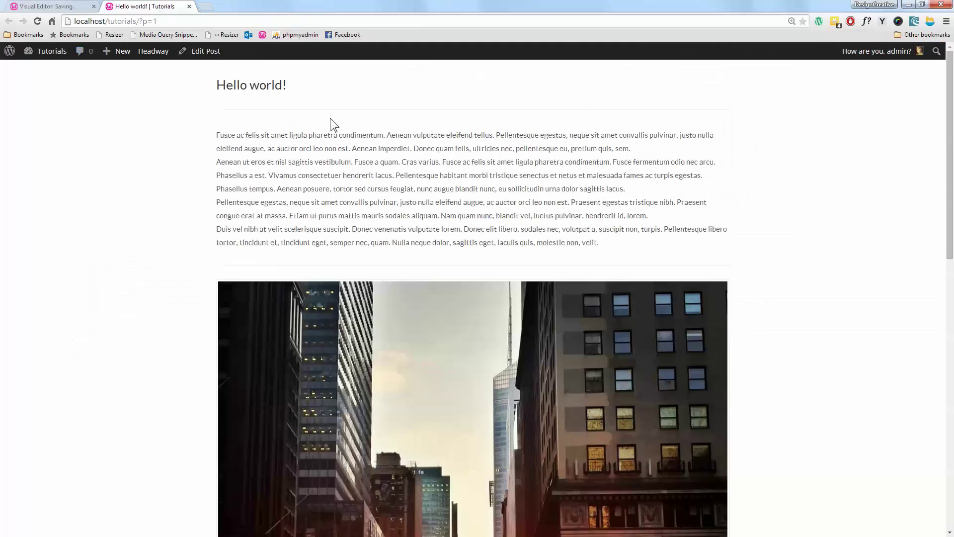
{"action": "key", "text": "F5"}
{"action": "scroll", "coordinate": [478, 94], "scroll_direction": "down", "scroll_amount": 1}
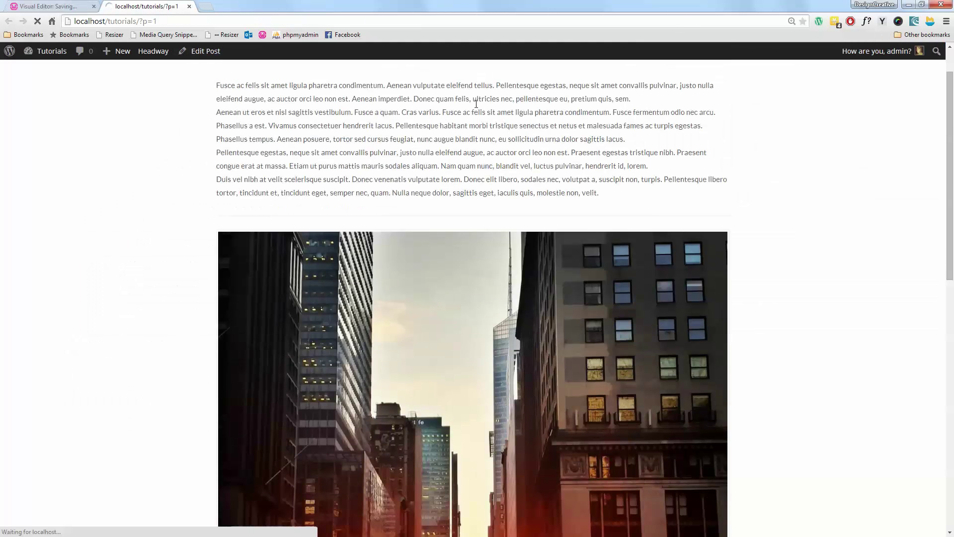
{"action": "scroll", "coordinate": [482, 128], "scroll_direction": "down", "scroll_amount": 4}
{"action": "scroll", "coordinate": [482, 129], "scroll_direction": "down", "scroll_amount": 8}
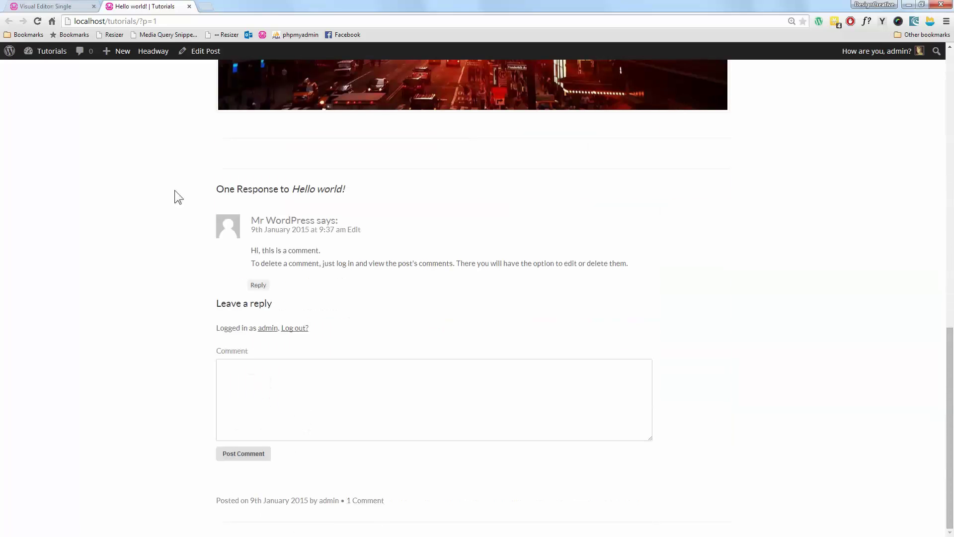
Back in the visual editor, duplicate the "meta above content" block and shrink the copy to a 35px minimum height directly below it.
{"action": "left_click", "coordinate": [45, 6]}
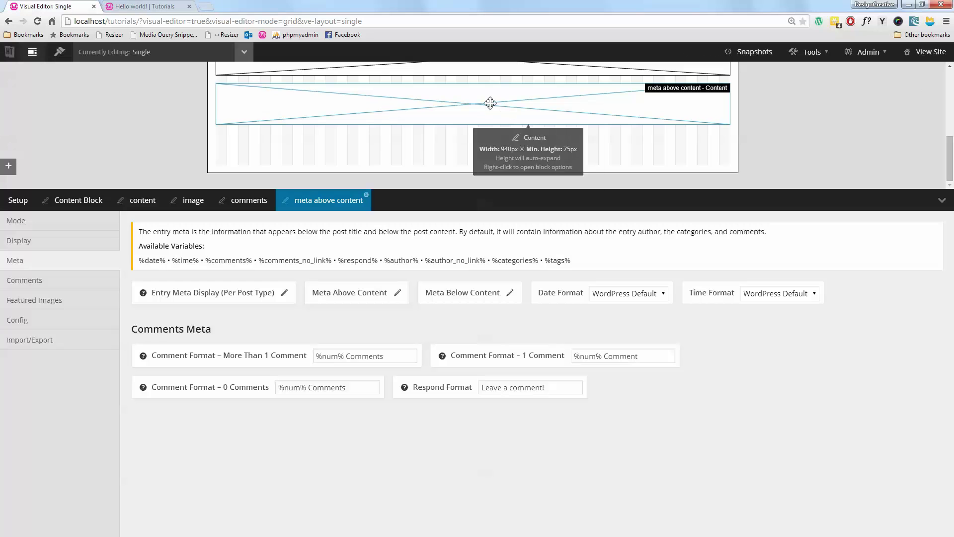
{"action": "right_click", "coordinate": [490, 103]}
{"action": "left_click", "coordinate": [546, 170]}
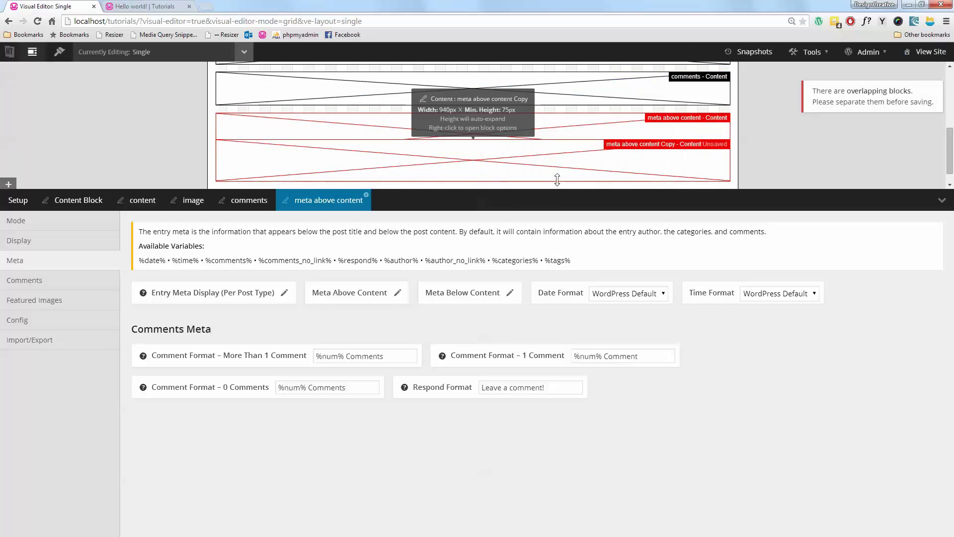
{"action": "scroll", "coordinate": [934, 167], "scroll_direction": "down", "scroll_amount": 1}
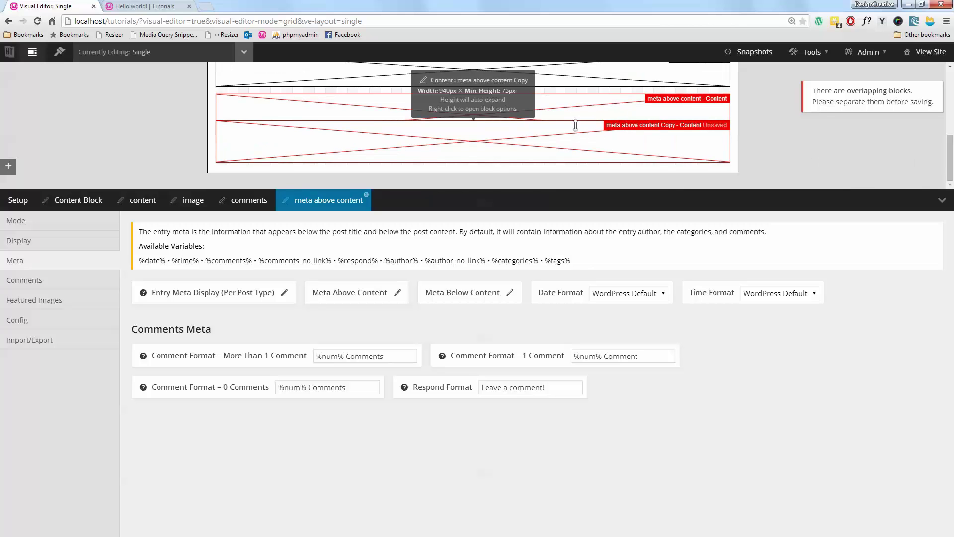
{"action": "left_click_drag", "start_coordinate": [575, 137], "coordinate": [558, 149]}
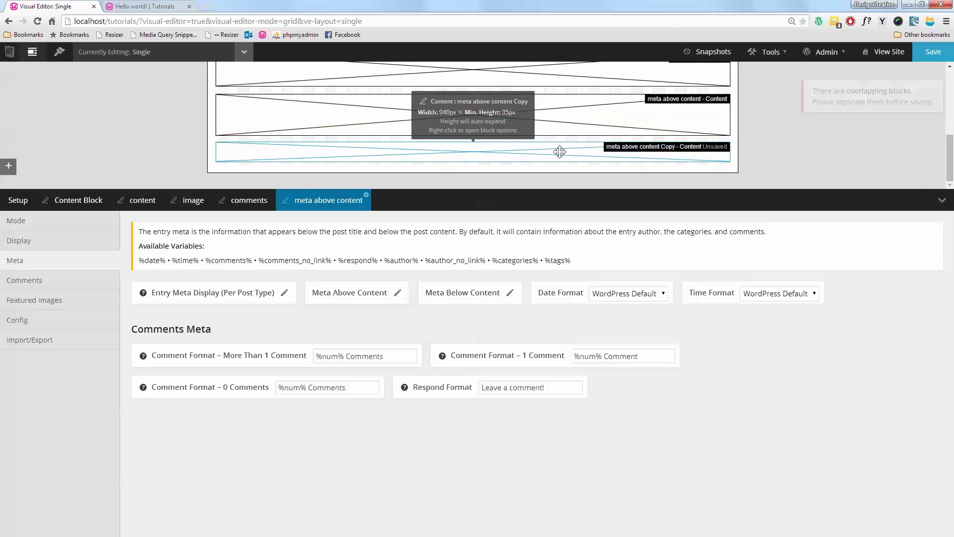
Set the alias of the "meta above content" copy to "meta below".
{"action": "right_click", "coordinate": [560, 155]}
{"action": "left_click", "coordinate": [616, 228]}
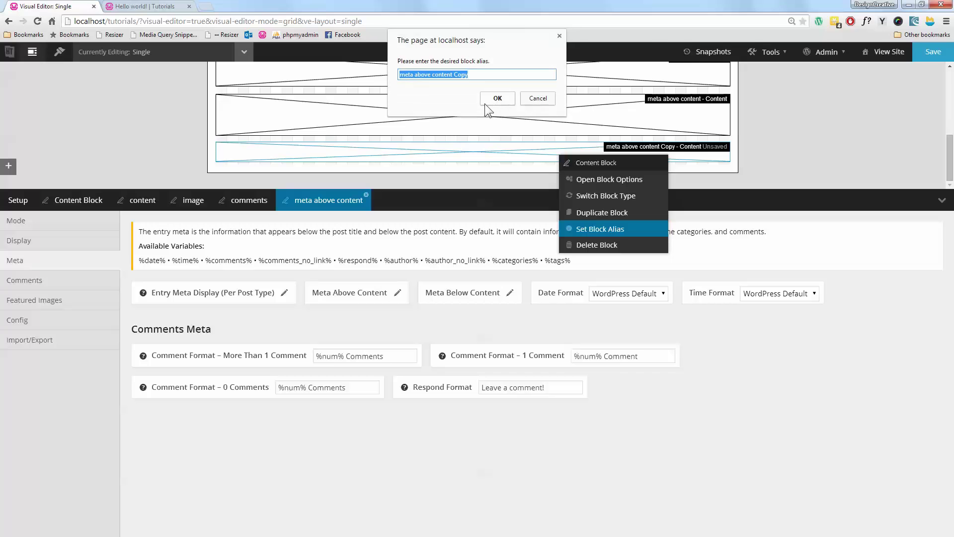
{"action": "type", "text": "meta be"}
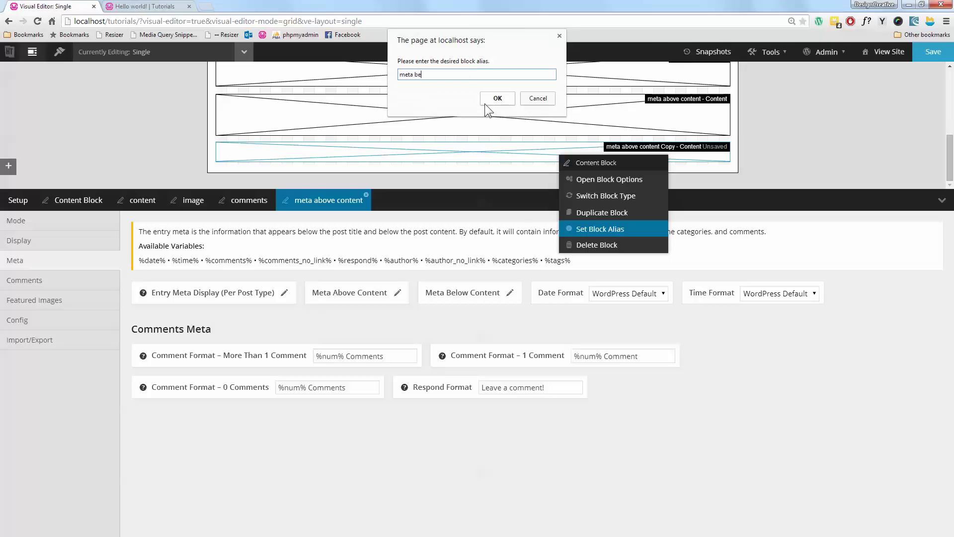
{"action": "type", "text": "low"}
{"action": "left_click", "coordinate": [485, 103]}
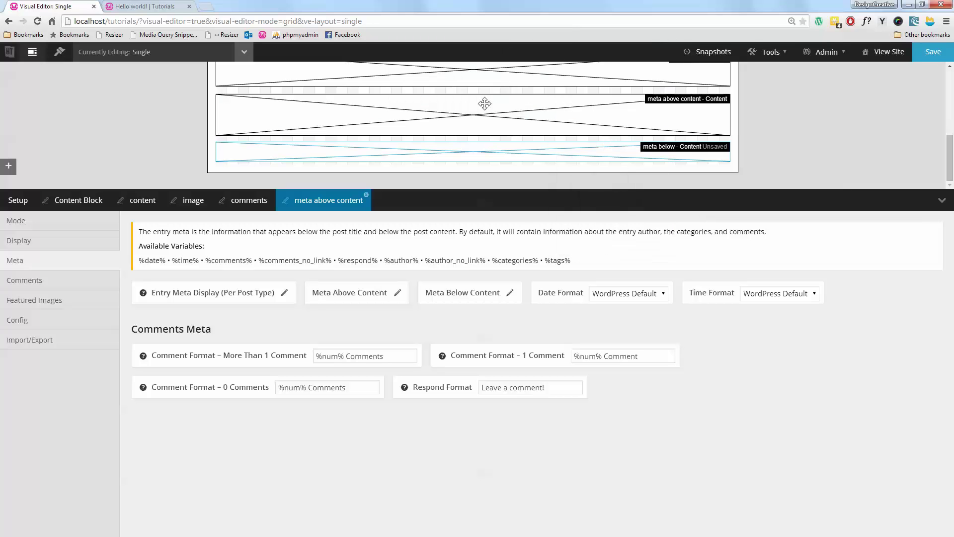
In the "meta below" block's meta options, clear the Meta Above Content text and open the Meta Below Content text for editing.
{"action": "right_click", "coordinate": [428, 156]}
{"action": "left_click", "coordinate": [437, 182]}
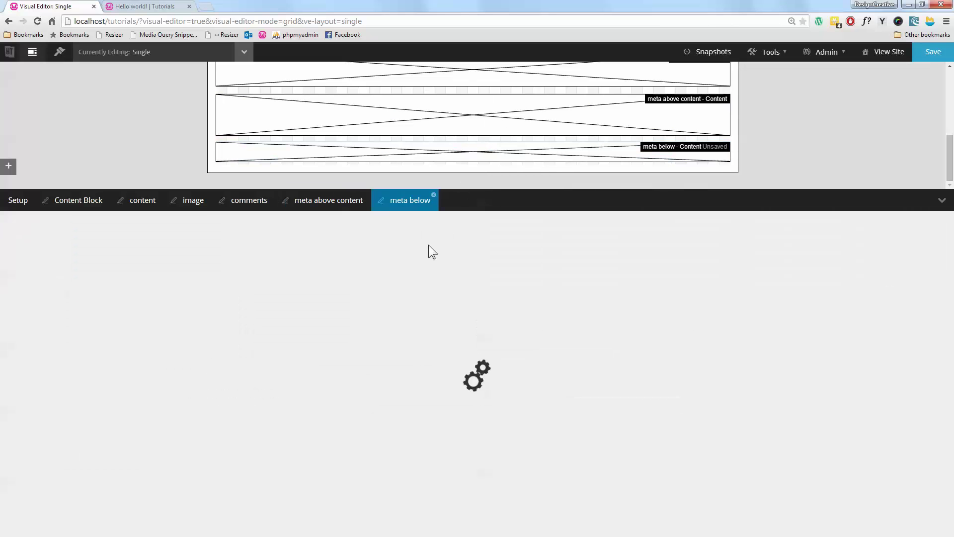
{"action": "left_click", "coordinate": [57, 266]}
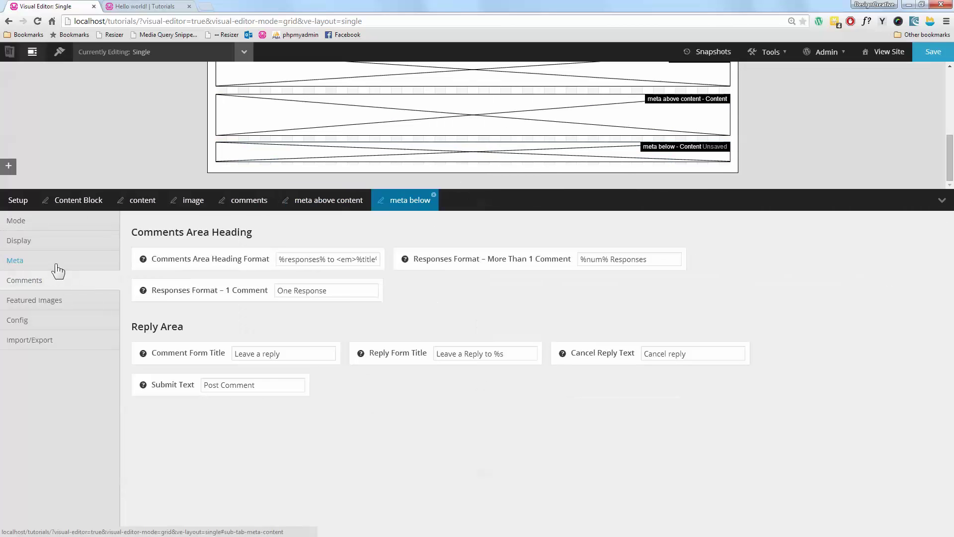
{"action": "left_click", "coordinate": [57, 265]}
{"action": "left_click", "coordinate": [398, 293]}
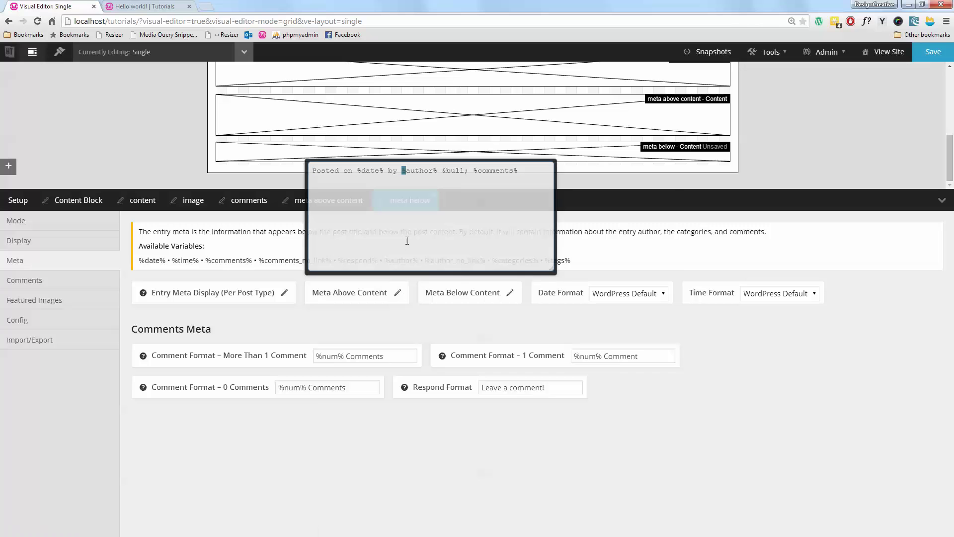
{"action": "key", "text": "ctrl+a"}
{"action": "key", "text": "BackSpace"}
{"action": "left_click", "coordinate": [512, 293]}
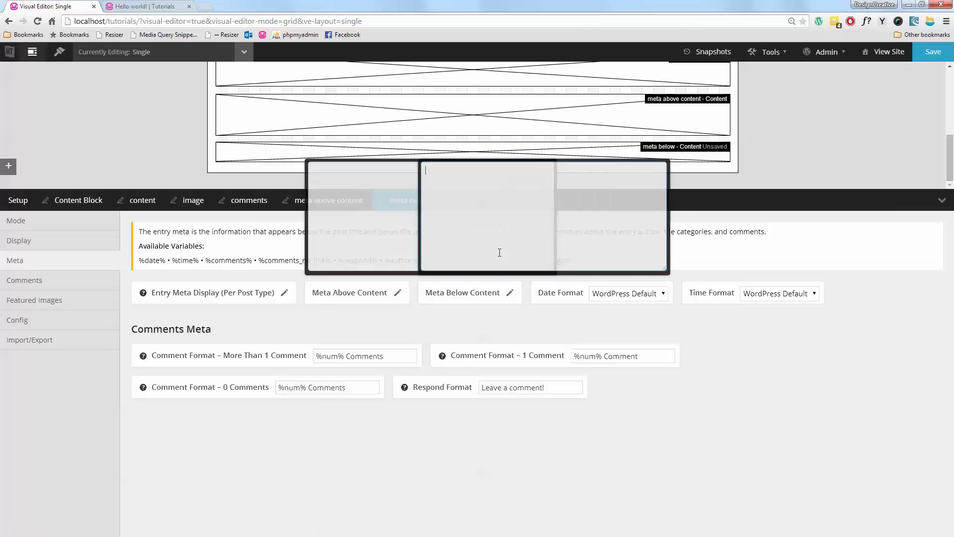
Save the layout, reload the "Hello world!" post page and check it from the comments up to the title.
{"action": "left_click", "coordinate": [933, 52]}
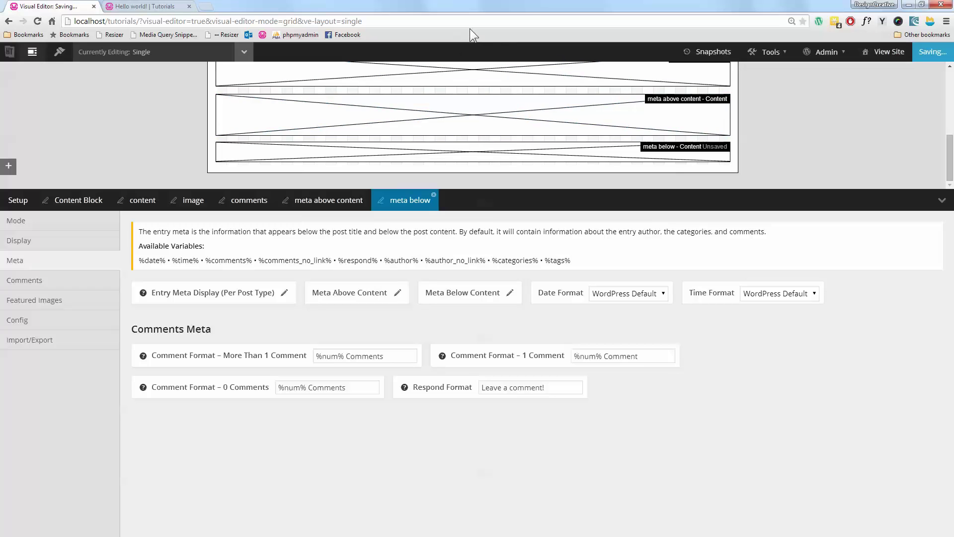
{"action": "left_click", "coordinate": [144, 6]}
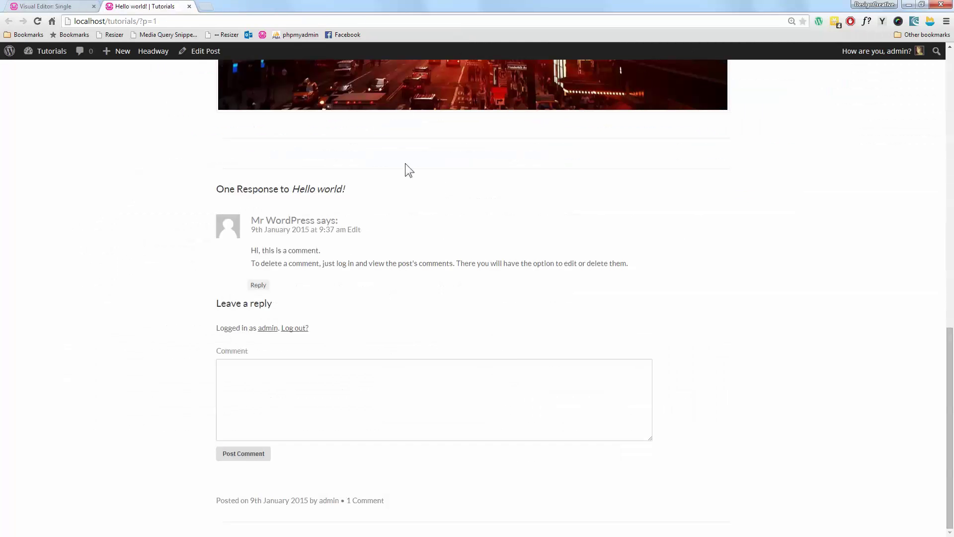
{"action": "key", "text": "F5"}
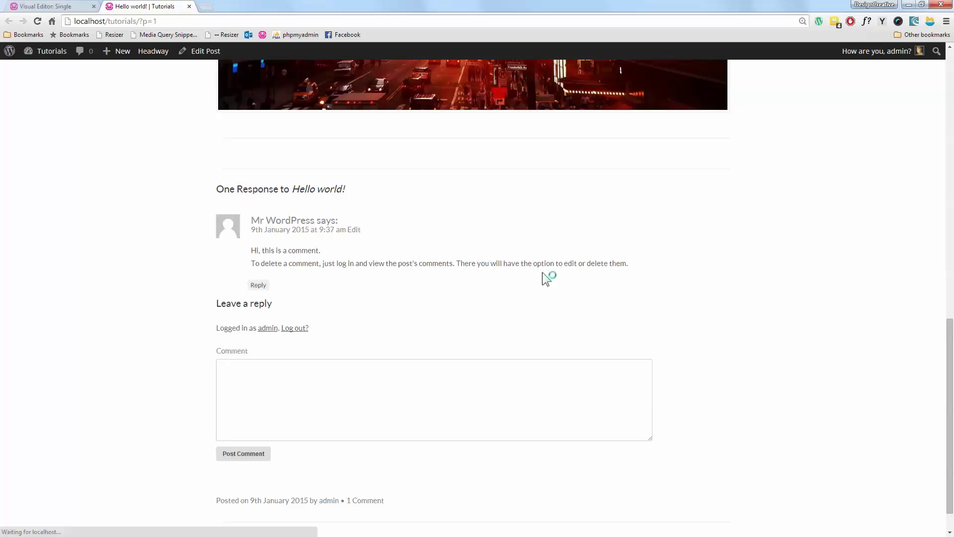
{"action": "scroll", "coordinate": [432, 357], "scroll_direction": "up", "scroll_amount": 15}
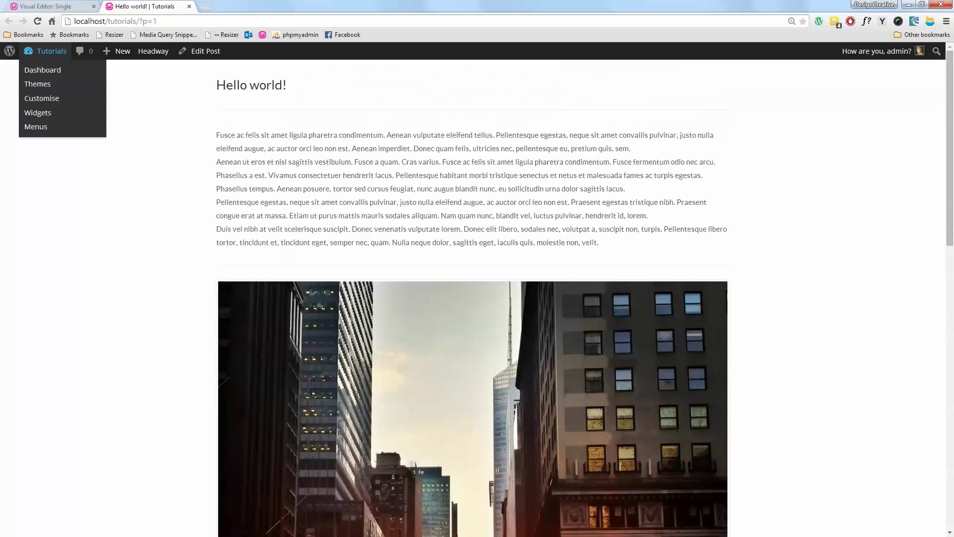
Back in the visual editor, narrow the title and content blocks to 500px and place the image block, narrowed to 420px, beside the title.
{"action": "left_click", "coordinate": [74, 7]}
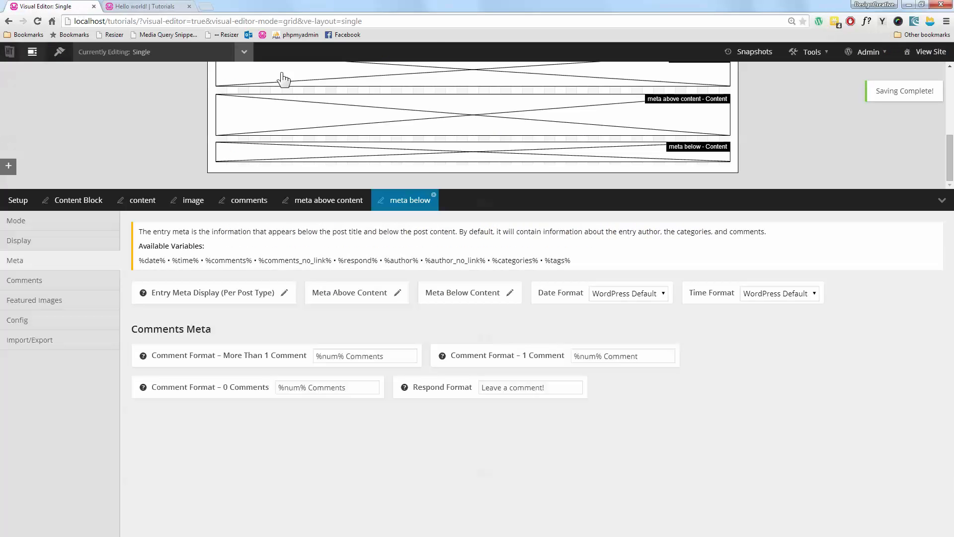
{"action": "left_click", "coordinate": [943, 203]}
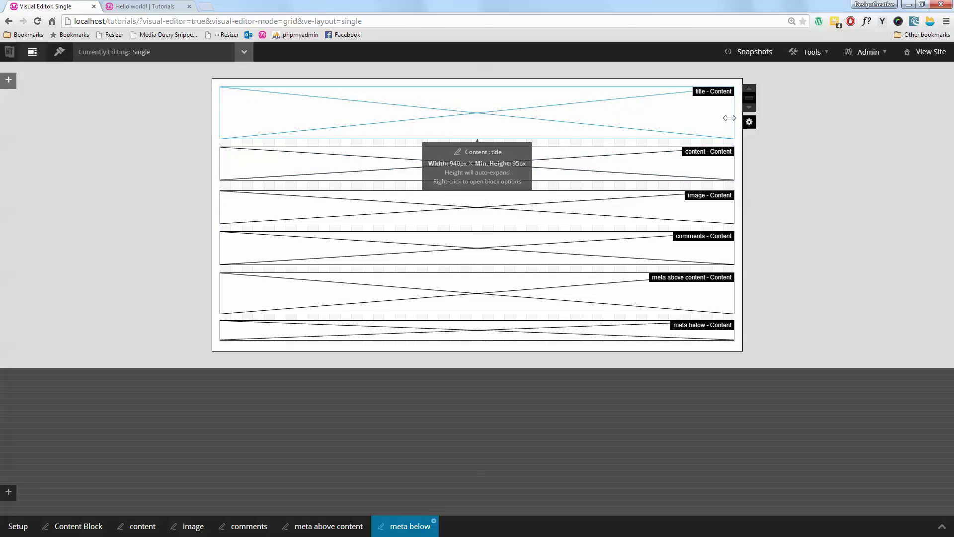
{"action": "left_click_drag", "start_coordinate": [733, 120], "coordinate": [484, 112]}
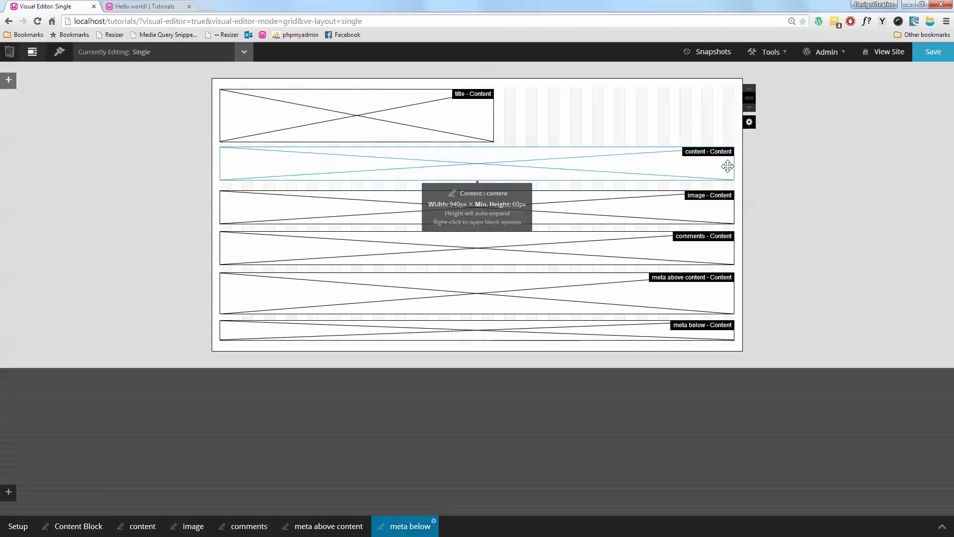
{"action": "left_click_drag", "start_coordinate": [674, 163], "coordinate": [496, 160]}
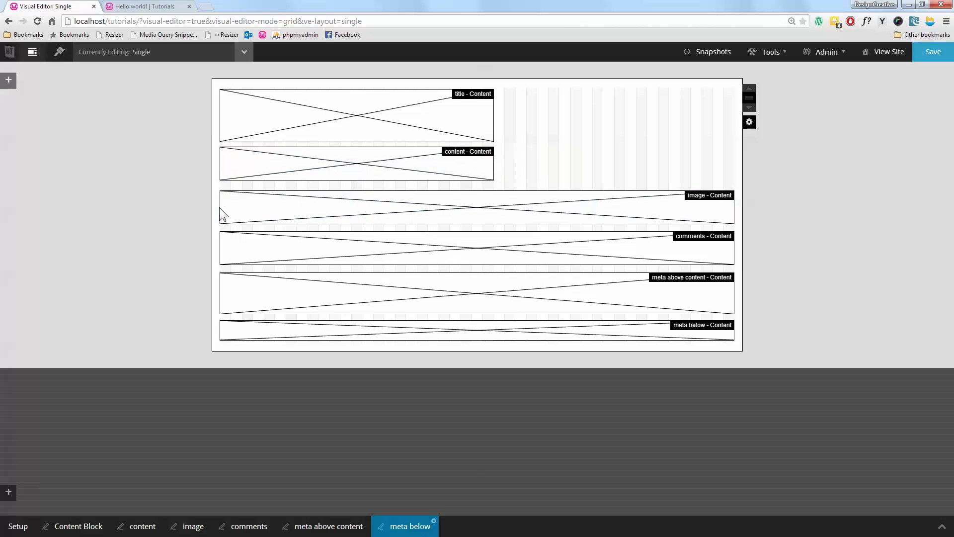
{"action": "left_click_drag", "start_coordinate": [220, 207], "coordinate": [506, 216]}
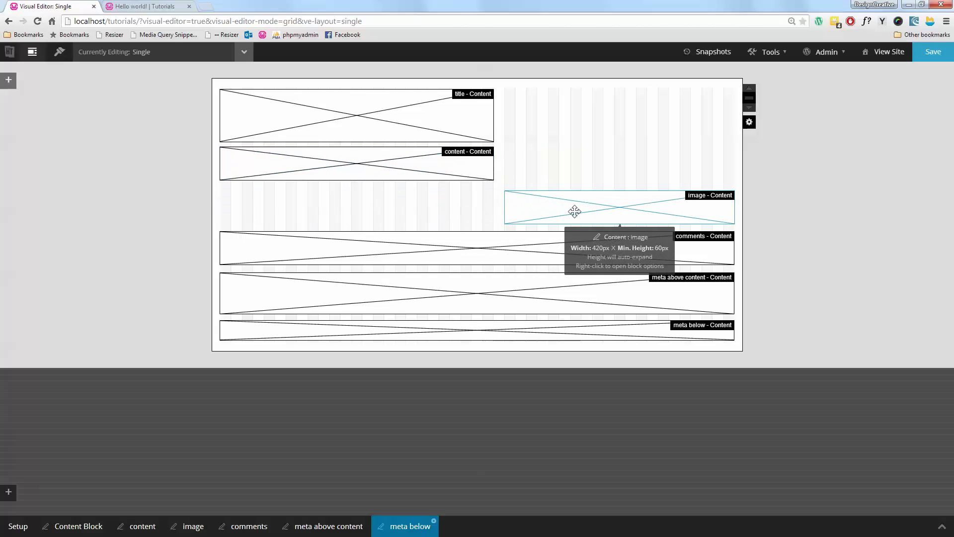
{"action": "left_click_drag", "start_coordinate": [574, 211], "coordinate": [573, 96]}
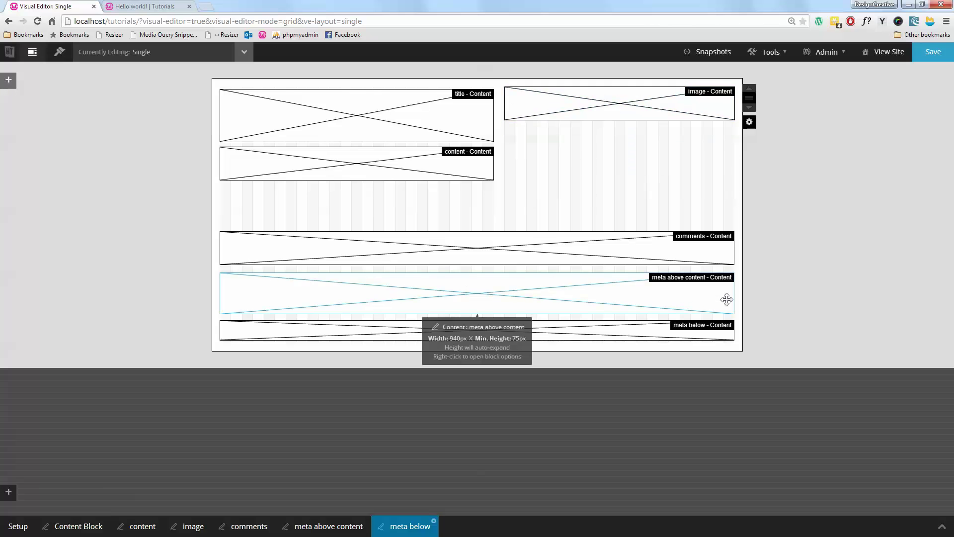
Narrow the "meta above content" block to the image block's width and place it directly below the image block.
{"action": "left_click_drag", "start_coordinate": [725, 300], "coordinate": [475, 304]}
{"action": "left_click_drag", "start_coordinate": [386, 295], "coordinate": [677, 150]}
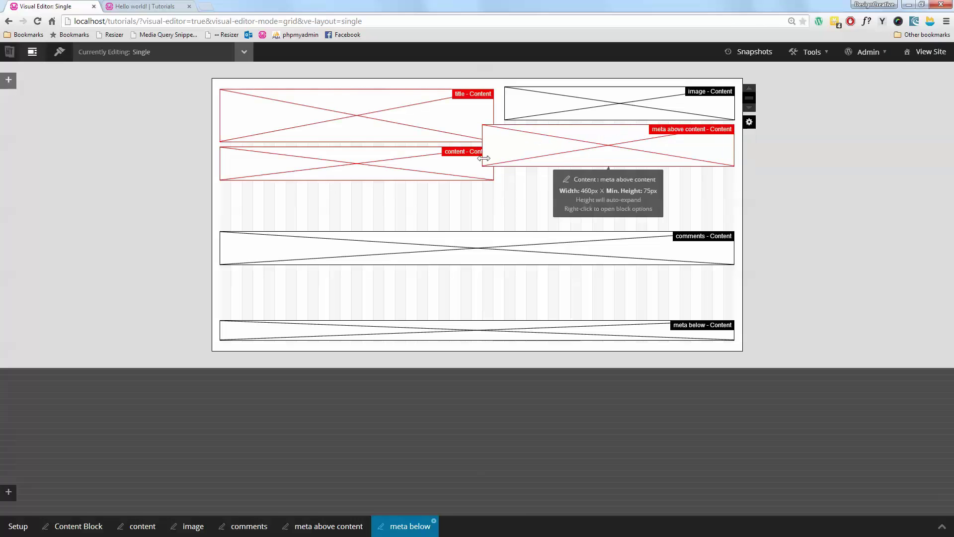
{"action": "left_click_drag", "start_coordinate": [489, 151], "coordinate": [511, 152]}
Move the content block down to leave a gap below the title, and fit the "meta below" block into the image column.
{"action": "left_click_drag", "start_coordinate": [429, 176], "coordinate": [423, 220]}
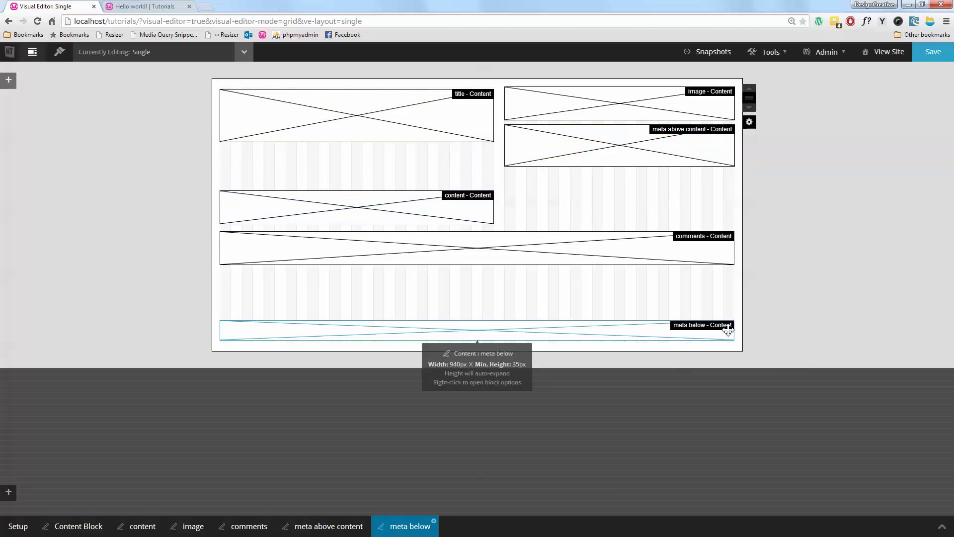
{"action": "left_click_drag", "start_coordinate": [732, 330], "coordinate": [567, 178]}
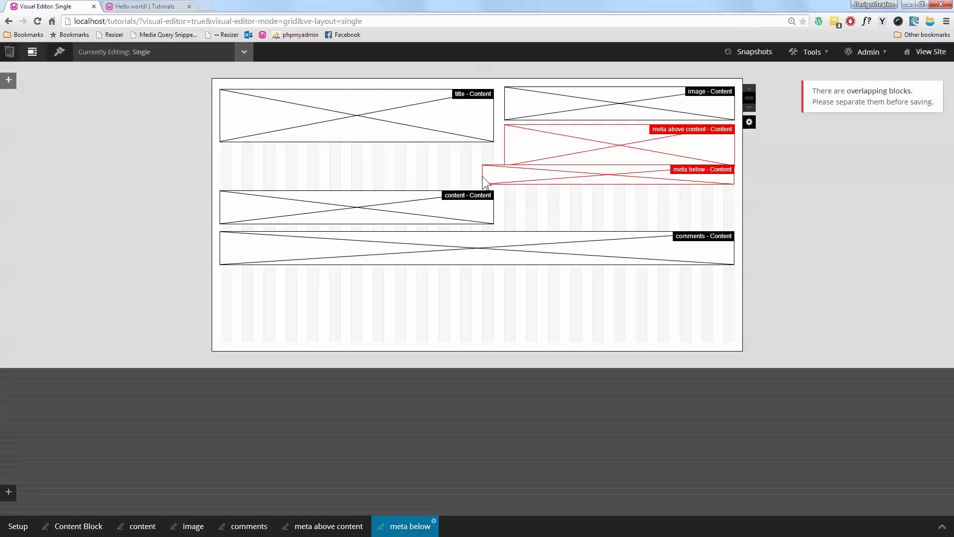
{"action": "left_click_drag", "start_coordinate": [482, 178], "coordinate": [507, 182]}
Place "meta above content" between title and content at their width, and narrow the comments block to 420px under "meta below".
{"action": "left_click_drag", "start_coordinate": [623, 147], "coordinate": [319, 164]}
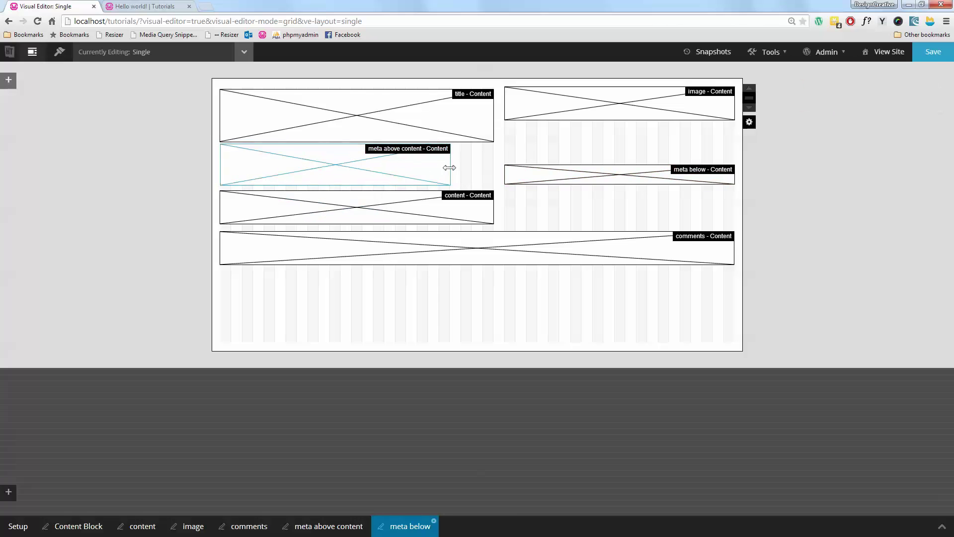
{"action": "left_click_drag", "start_coordinate": [451, 169], "coordinate": [492, 174]}
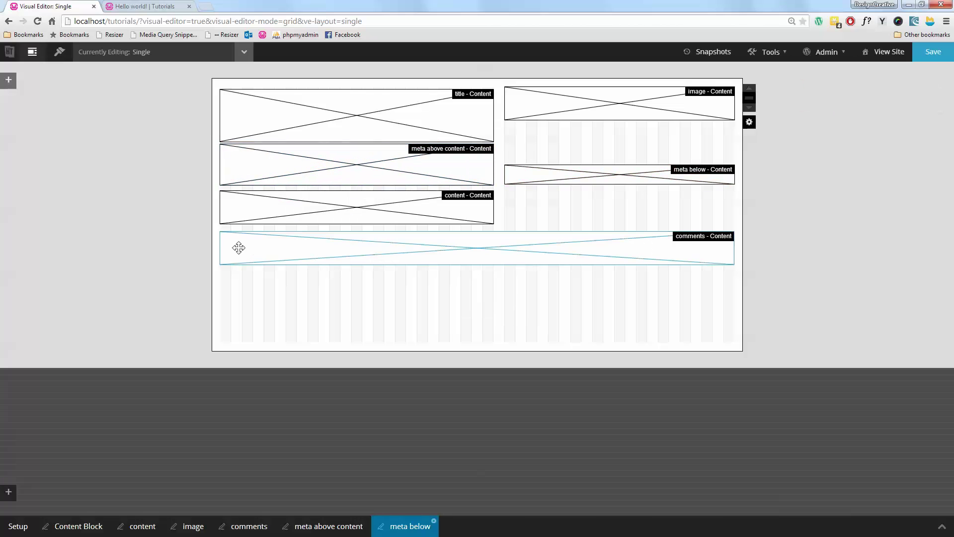
{"action": "left_click_drag", "start_coordinate": [219, 245], "coordinate": [506, 254]}
{"action": "left_click_drag", "start_coordinate": [649, 243], "coordinate": [650, 215]}
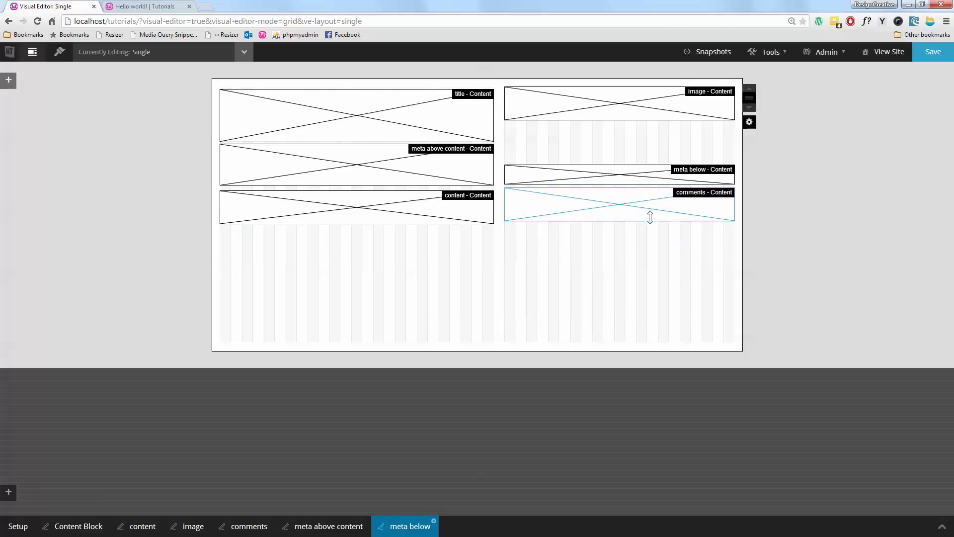
Save the layout, reload the "Hello world!" post page and examine the spacing between the blocks in both columns.
{"action": "left_click", "coordinate": [925, 54]}
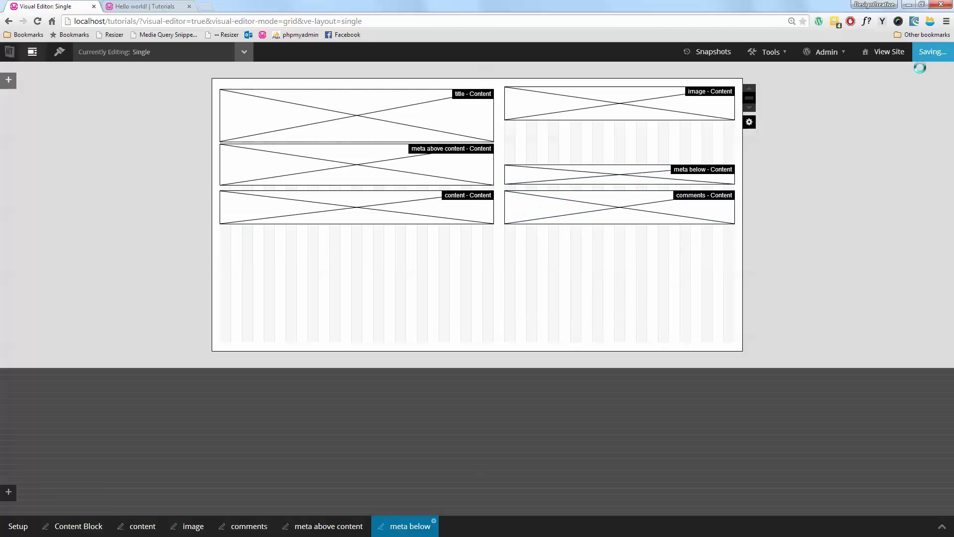
{"action": "left_click", "coordinate": [142, 6]}
{"action": "key", "text": "F5"}
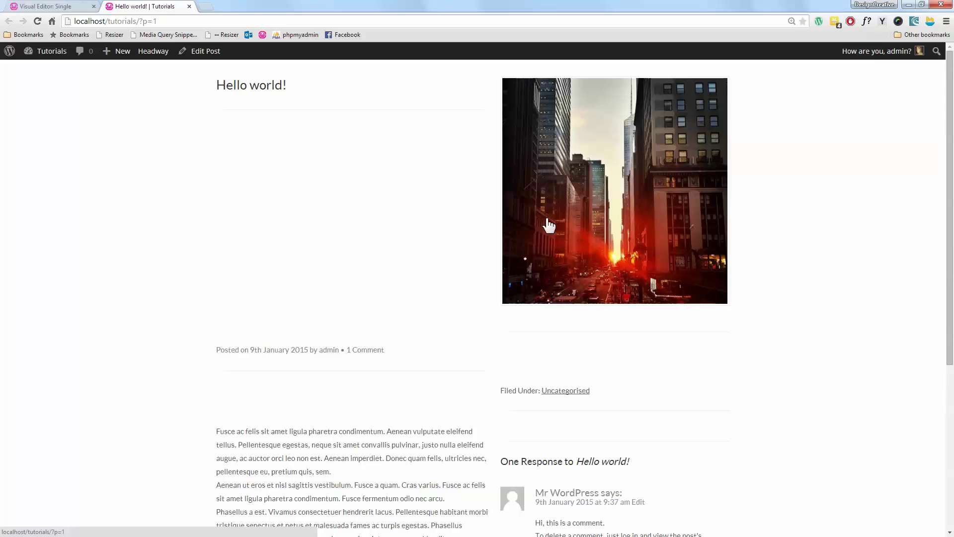
{"action": "scroll", "coordinate": [481, 220], "scroll_direction": "down", "scroll_amount": 3}
{"action": "scroll", "coordinate": [467, 219], "scroll_direction": "up", "scroll_amount": 3}
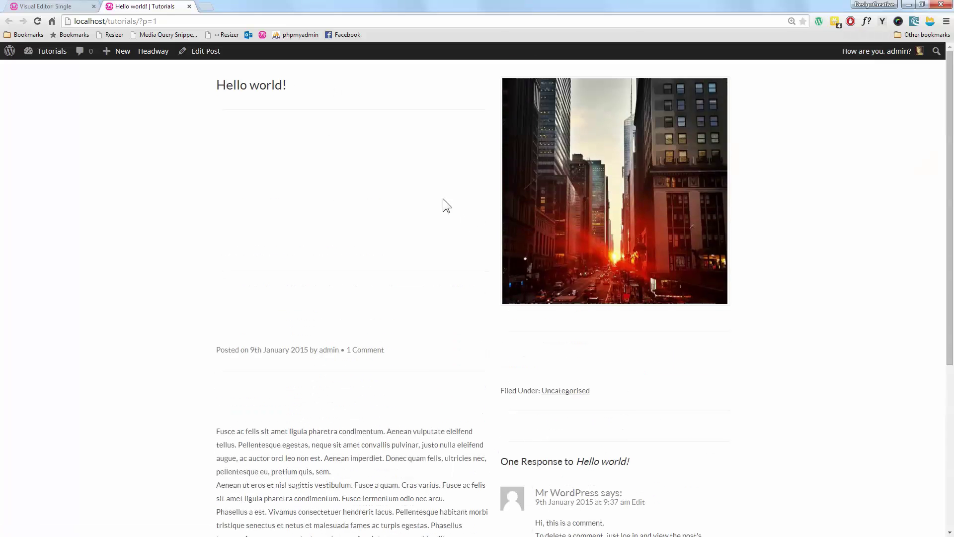
{"action": "scroll", "coordinate": [443, 206], "scroll_direction": "down", "scroll_amount": 5}
{"action": "scroll", "coordinate": [443, 221], "scroll_direction": "up", "scroll_amount": 5}
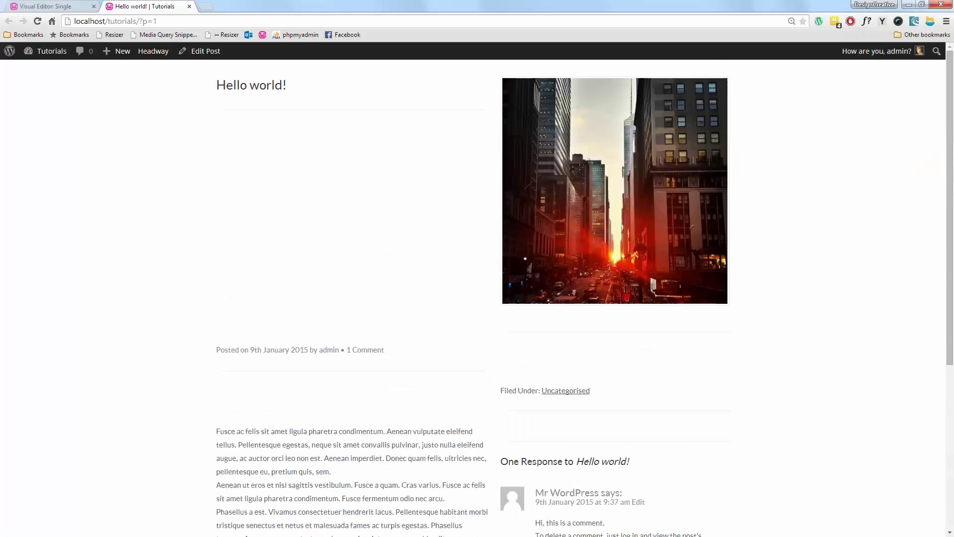
In the visual editor, align the title's top with the image block, set the image block's minimum height to 95px and extend "meta below" upward.
{"action": "left_click", "coordinate": [57, 11]}
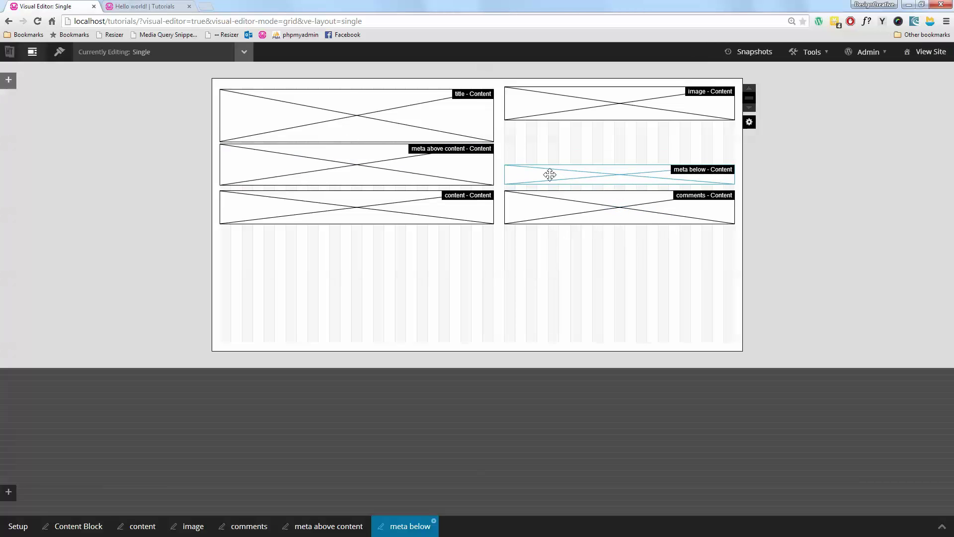
{"action": "left_click_drag", "start_coordinate": [550, 174], "coordinate": [544, 99]}
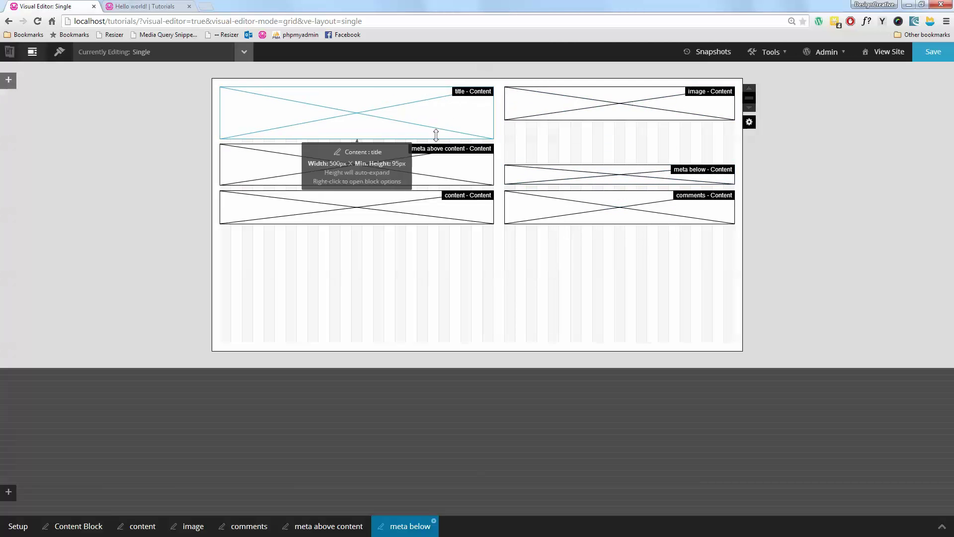
{"action": "left_click_drag", "start_coordinate": [531, 121], "coordinate": [528, 139]}
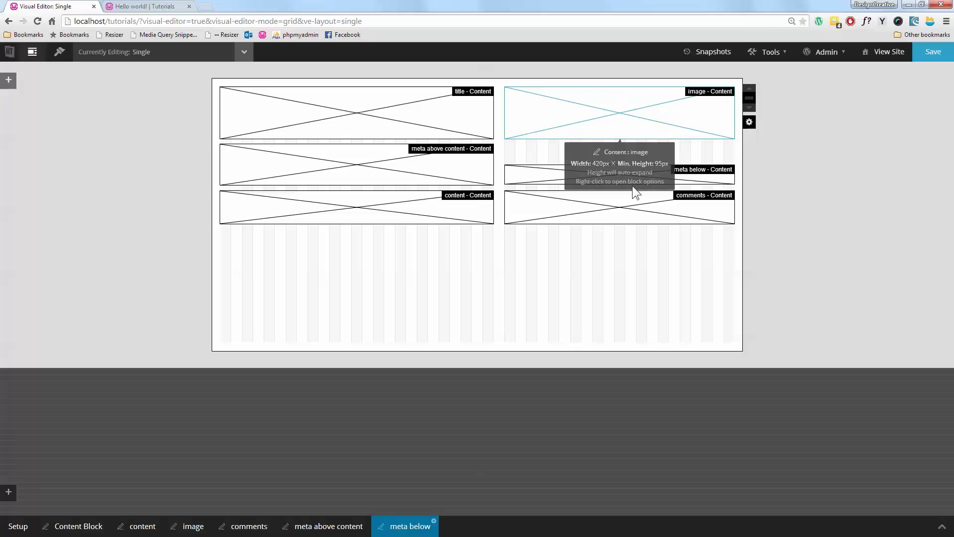
{"action": "mouse_move", "coordinate": [602, 174]}
{"action": "left_mouse_down"}
{"action": "mouse_move", "coordinate": [605, 159]}
{"action": "mouse_move", "coordinate": [601, 182]}
{"action": "left_mouse_up"}
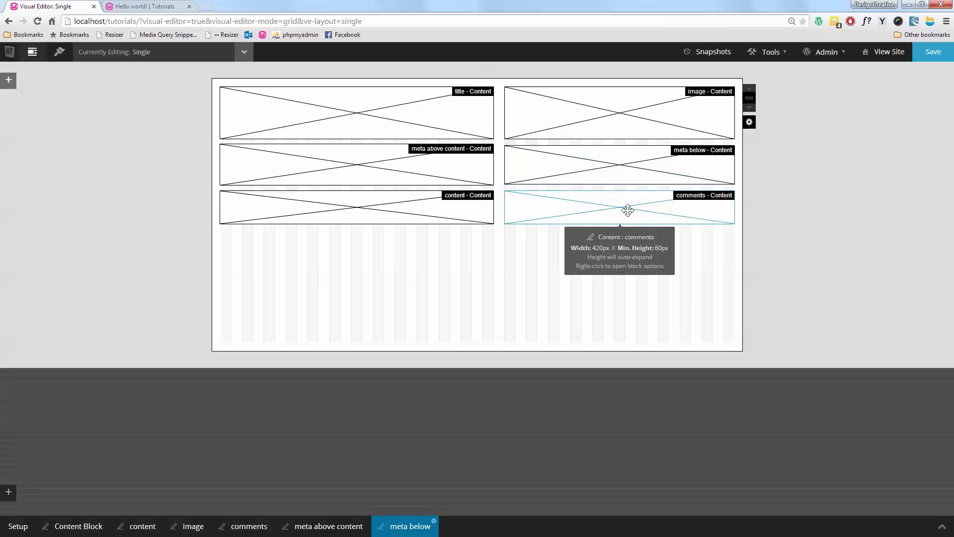
Save the layout, check the two-column arrangement on the "Hello world!" post page and return to the visual editor.
{"action": "left_click", "coordinate": [934, 52]}
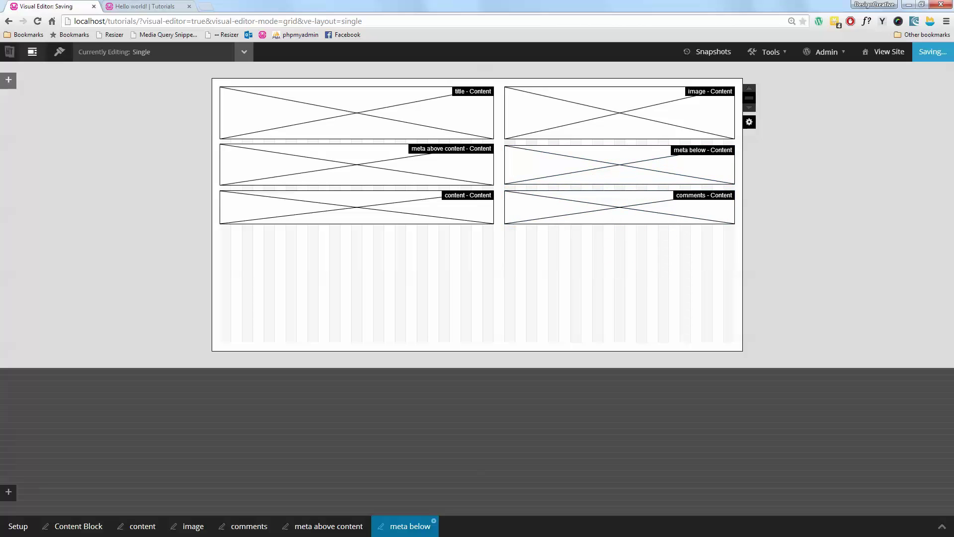
{"action": "left_click", "coordinate": [154, 7]}
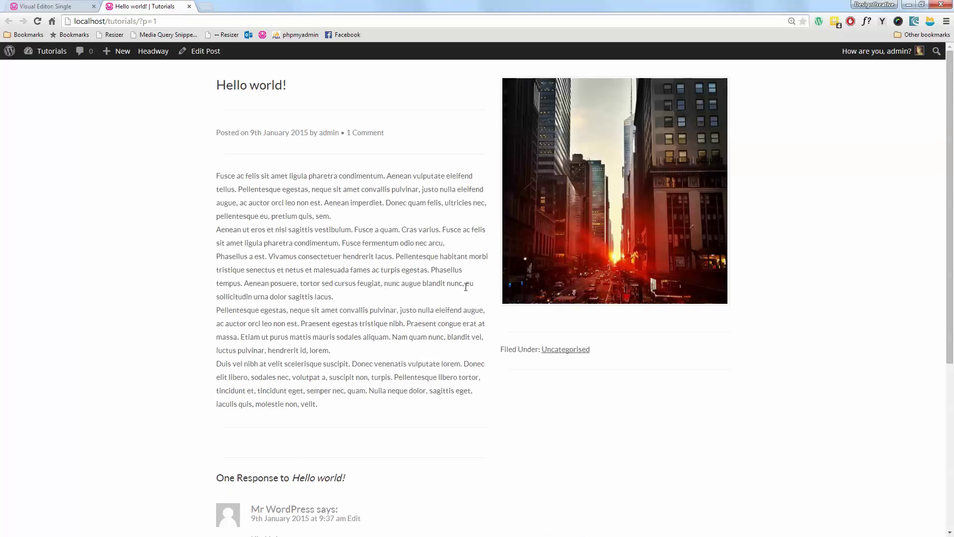
{"action": "scroll", "coordinate": [408, 298], "scroll_direction": "down", "scroll_amount": 5}
{"action": "scroll", "coordinate": [566, 400], "scroll_direction": "up", "scroll_amount": 5}
{"action": "left_click", "coordinate": [64, 6]}
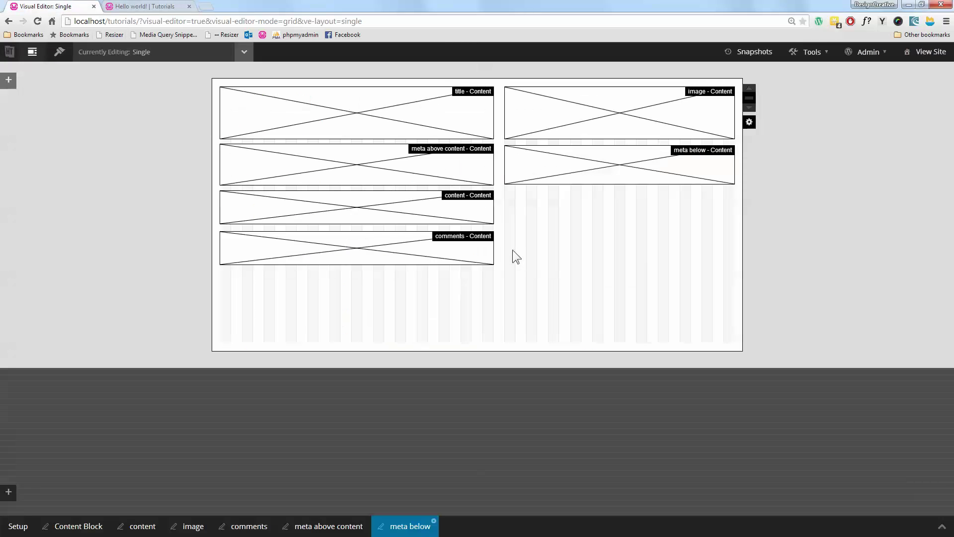